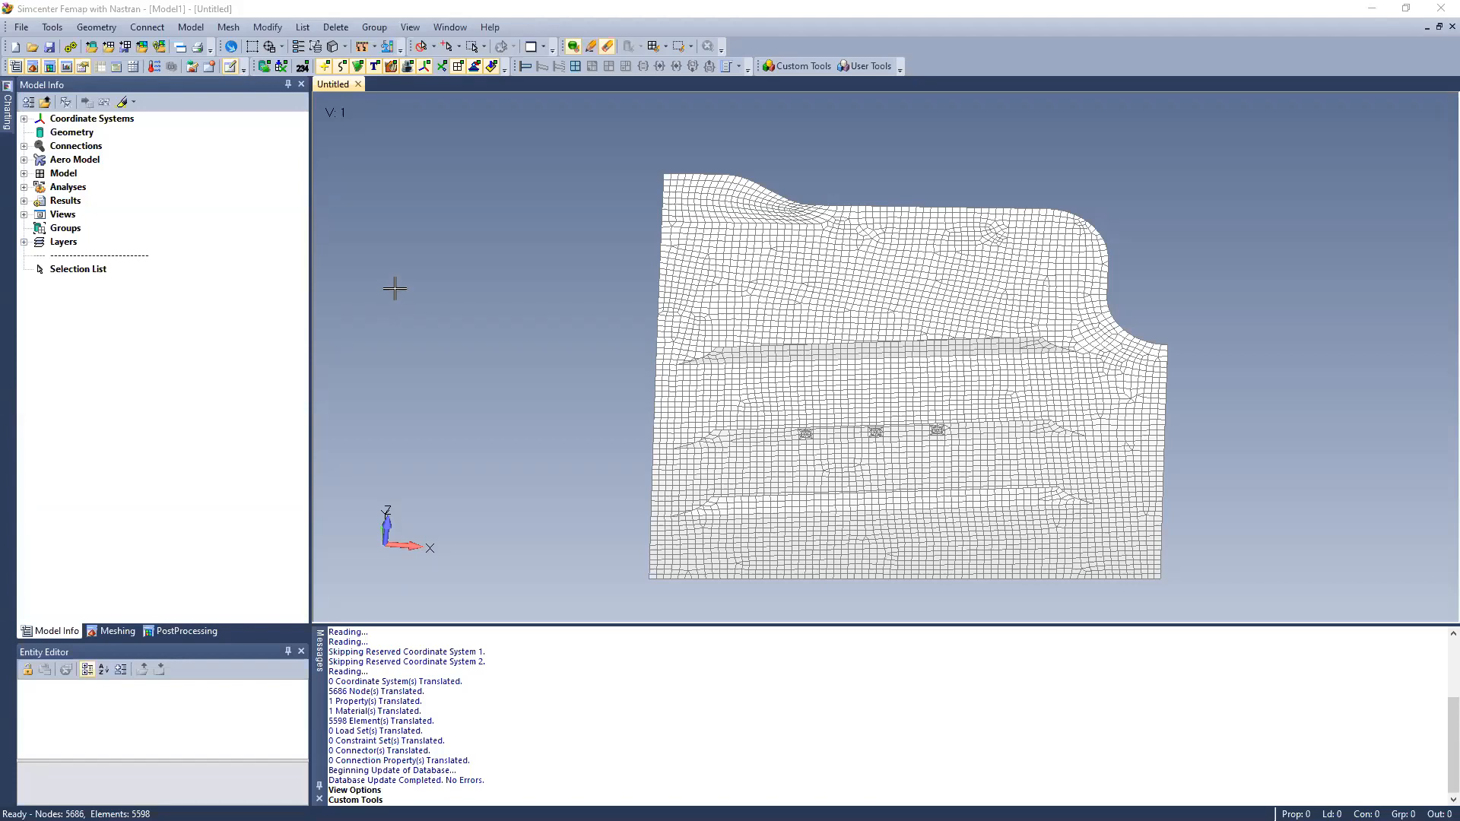
Inspect the custom tools list and the subfolders of the Femap 2019p1 api folder in the tools directory
{"action": "left_click", "coordinate": [800, 67]}
{"action": "mouse_move", "coordinate": [803, 89]}
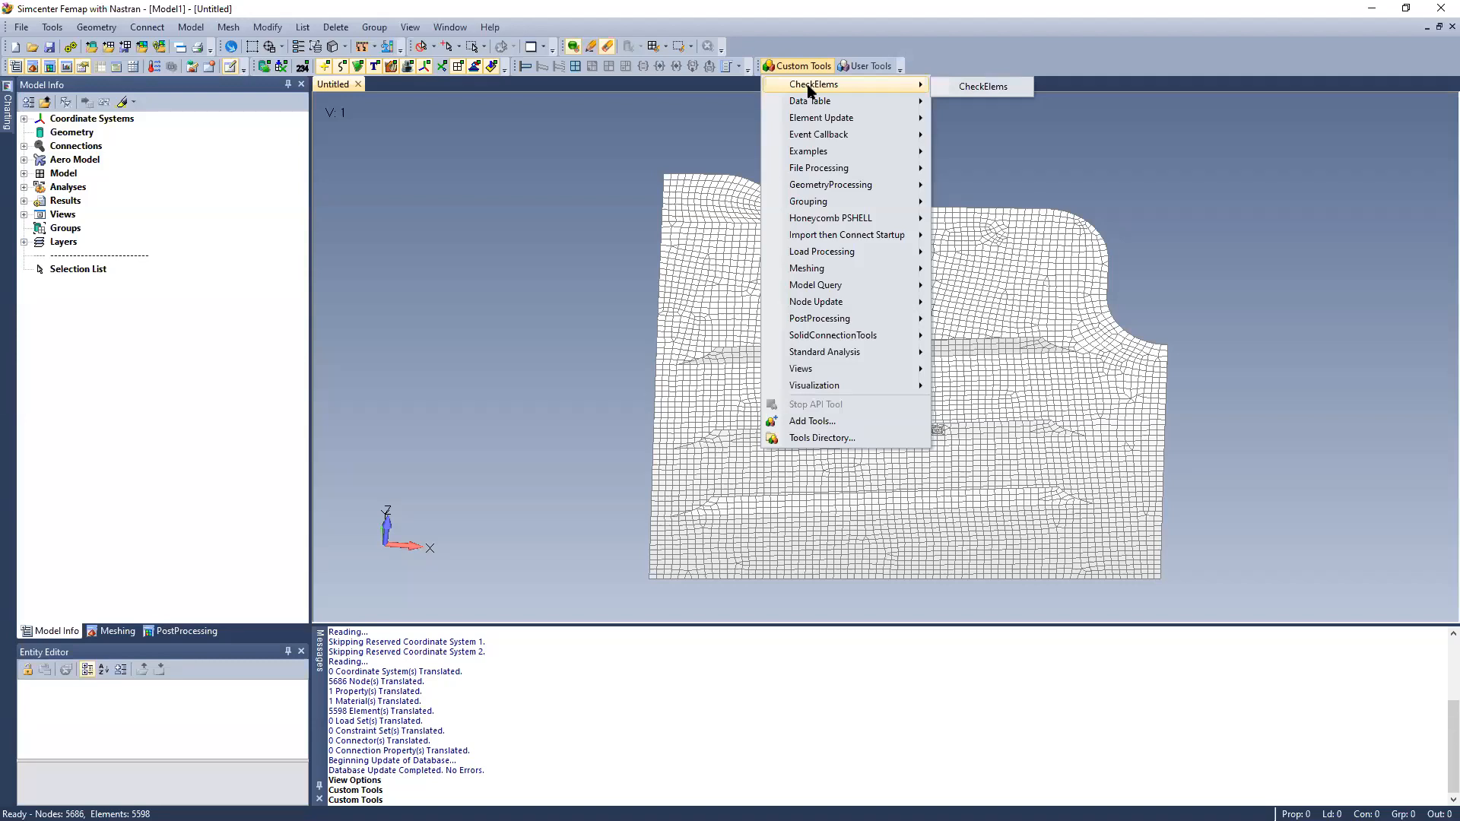
{"action": "left_click", "coordinate": [904, 441]}
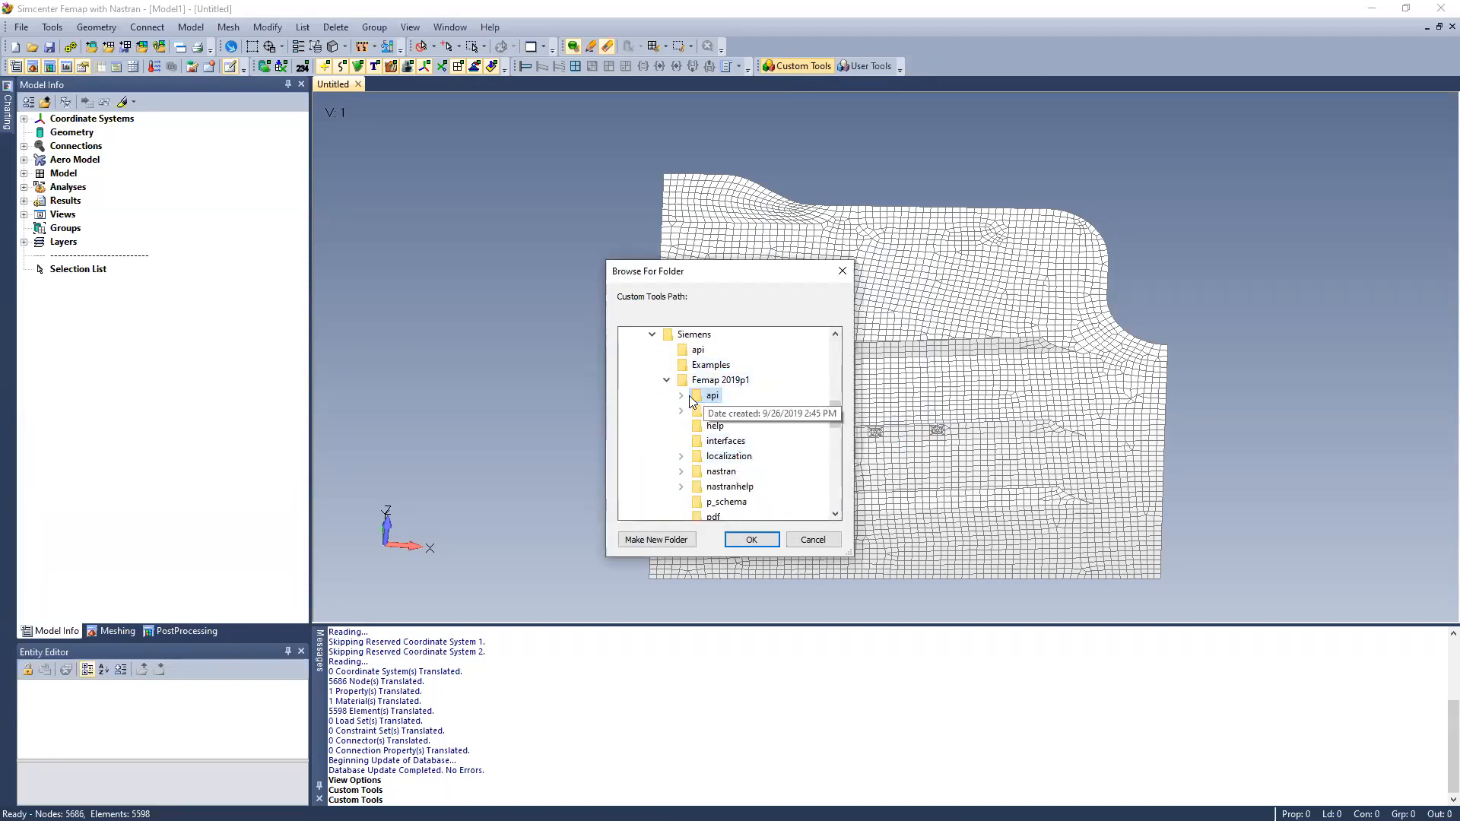
{"action": "left_click", "coordinate": [681, 396]}
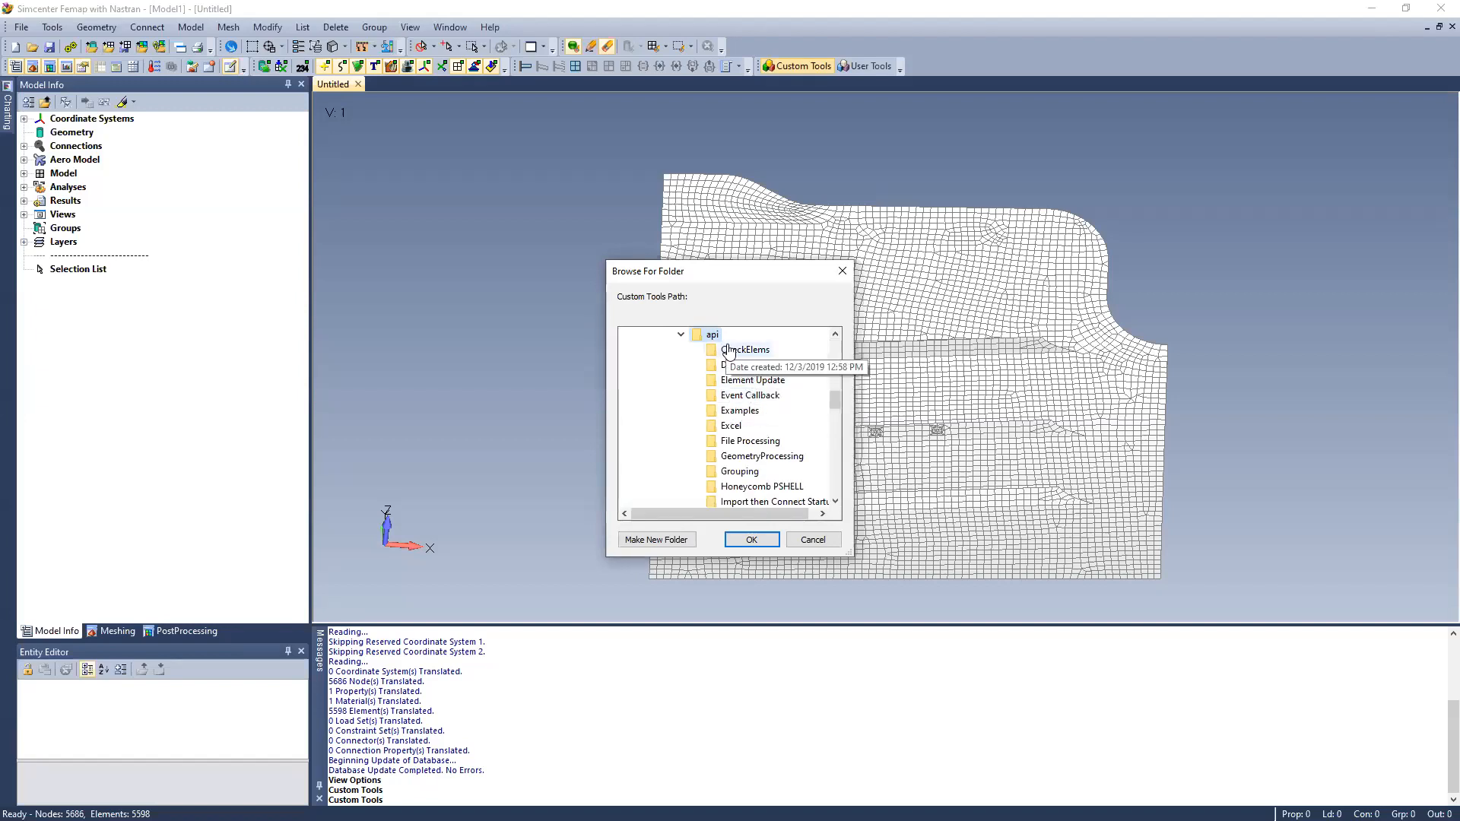
{"action": "scroll", "coordinate": [752, 391], "scroll_direction": "up", "scroll_amount": 1}
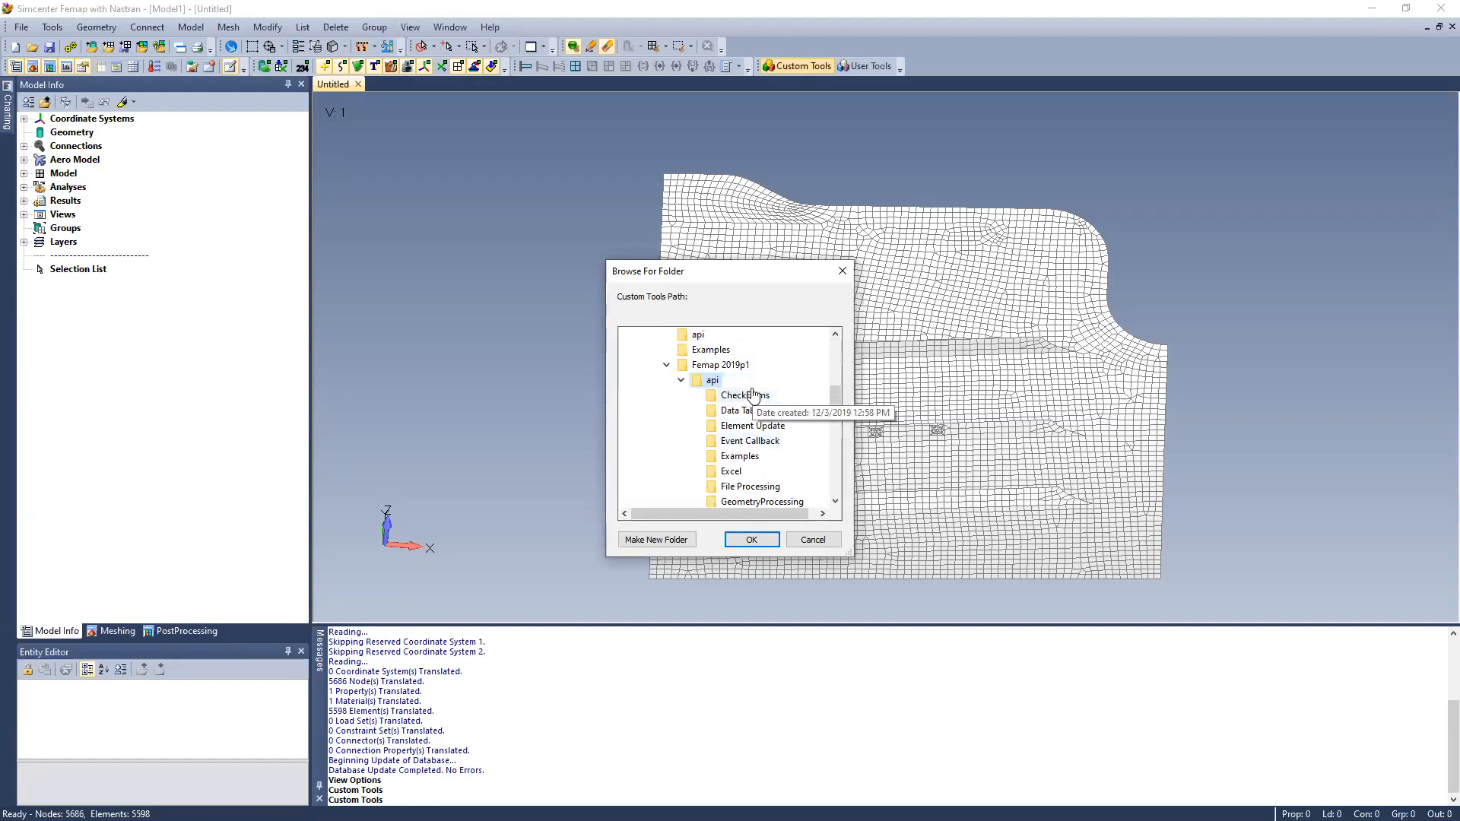
{"action": "left_click", "coordinate": [814, 540]}
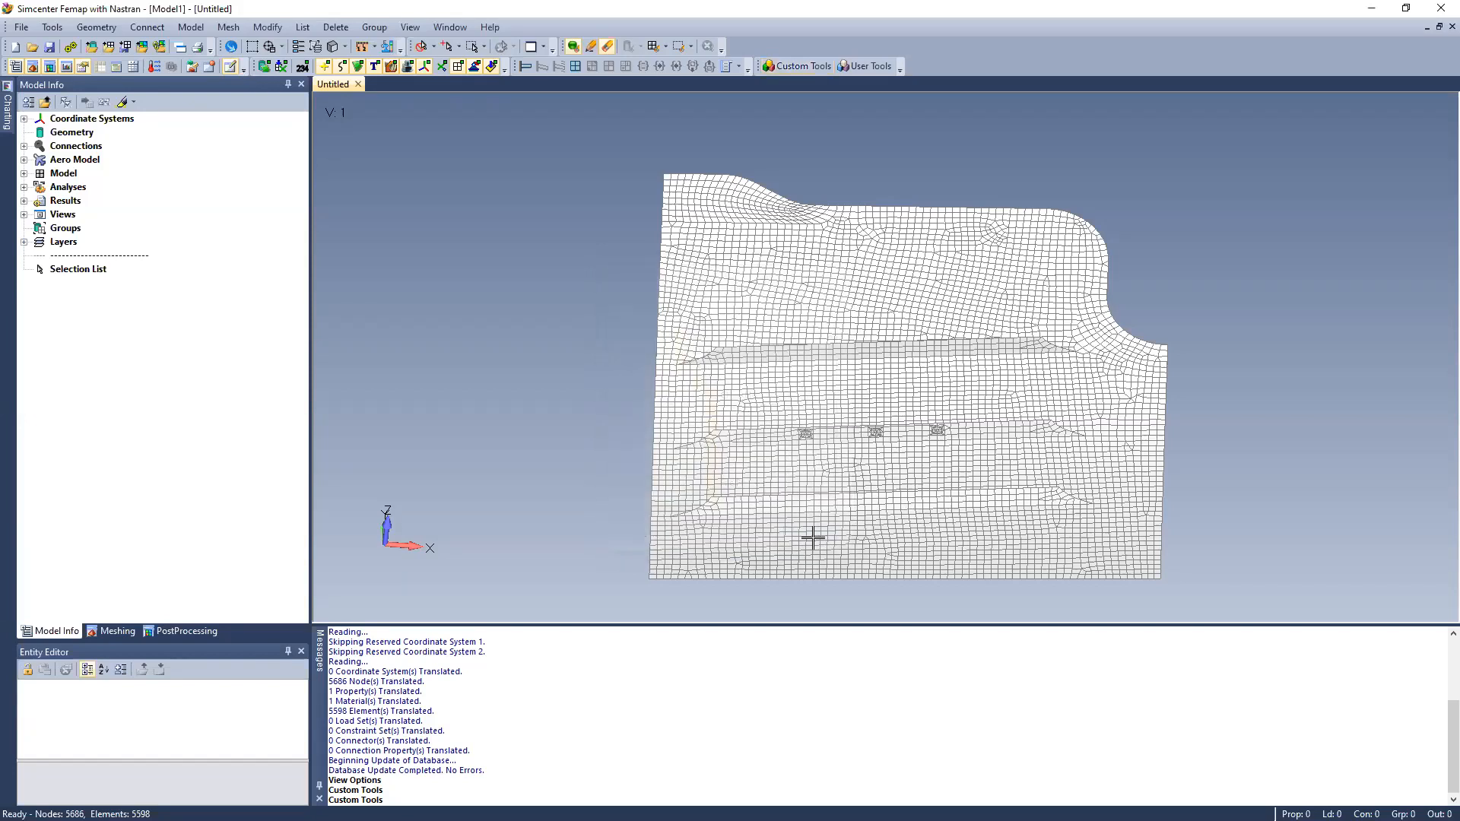
Run the CheckElems custom tool on panel_demo_step5-001.f06 to group its flagged elements
{"action": "left_click", "coordinate": [829, 67]}
{"action": "left_click", "coordinate": [969, 86]}
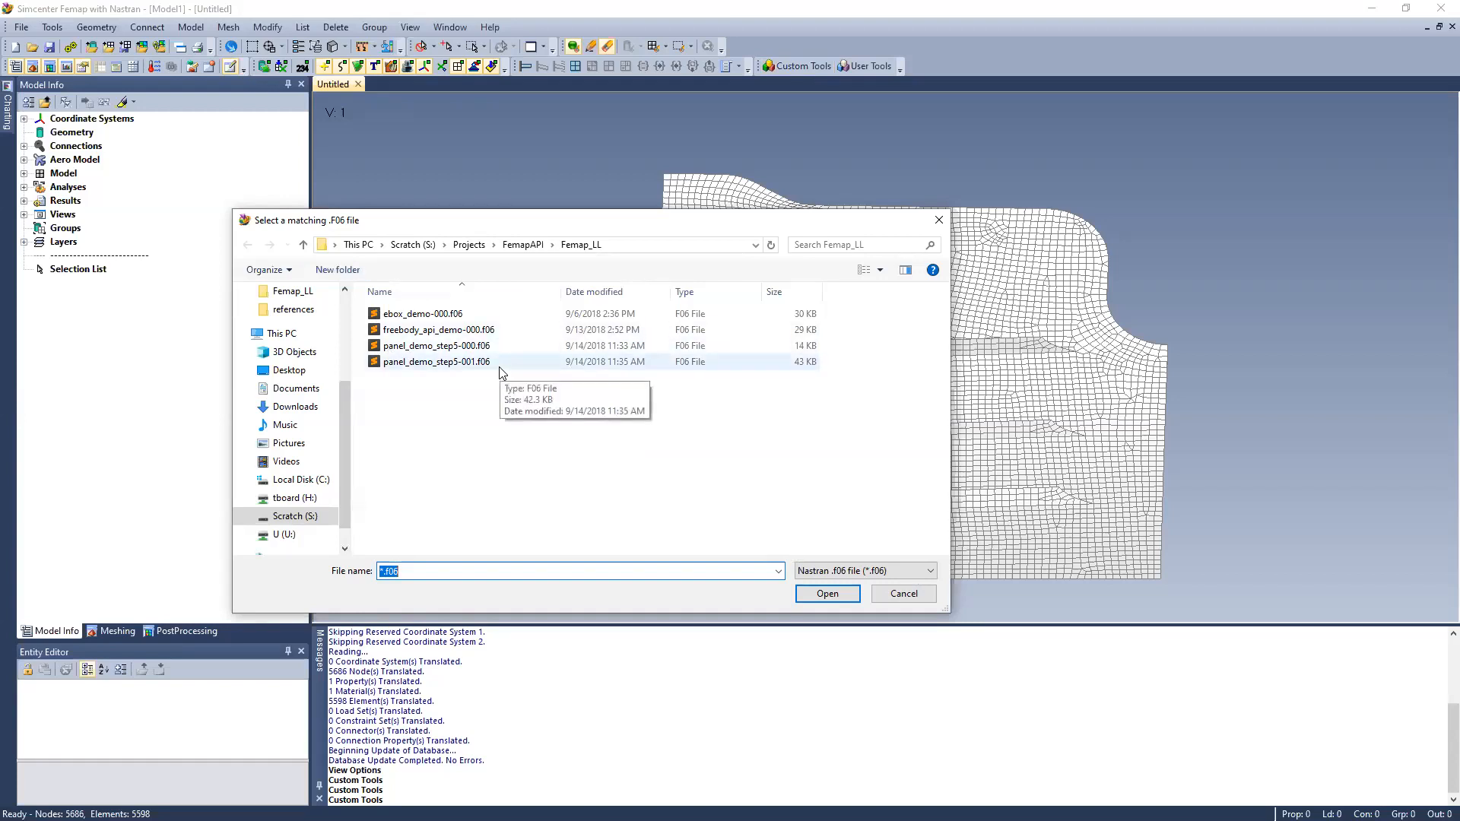
{"action": "left_click", "coordinate": [499, 366]}
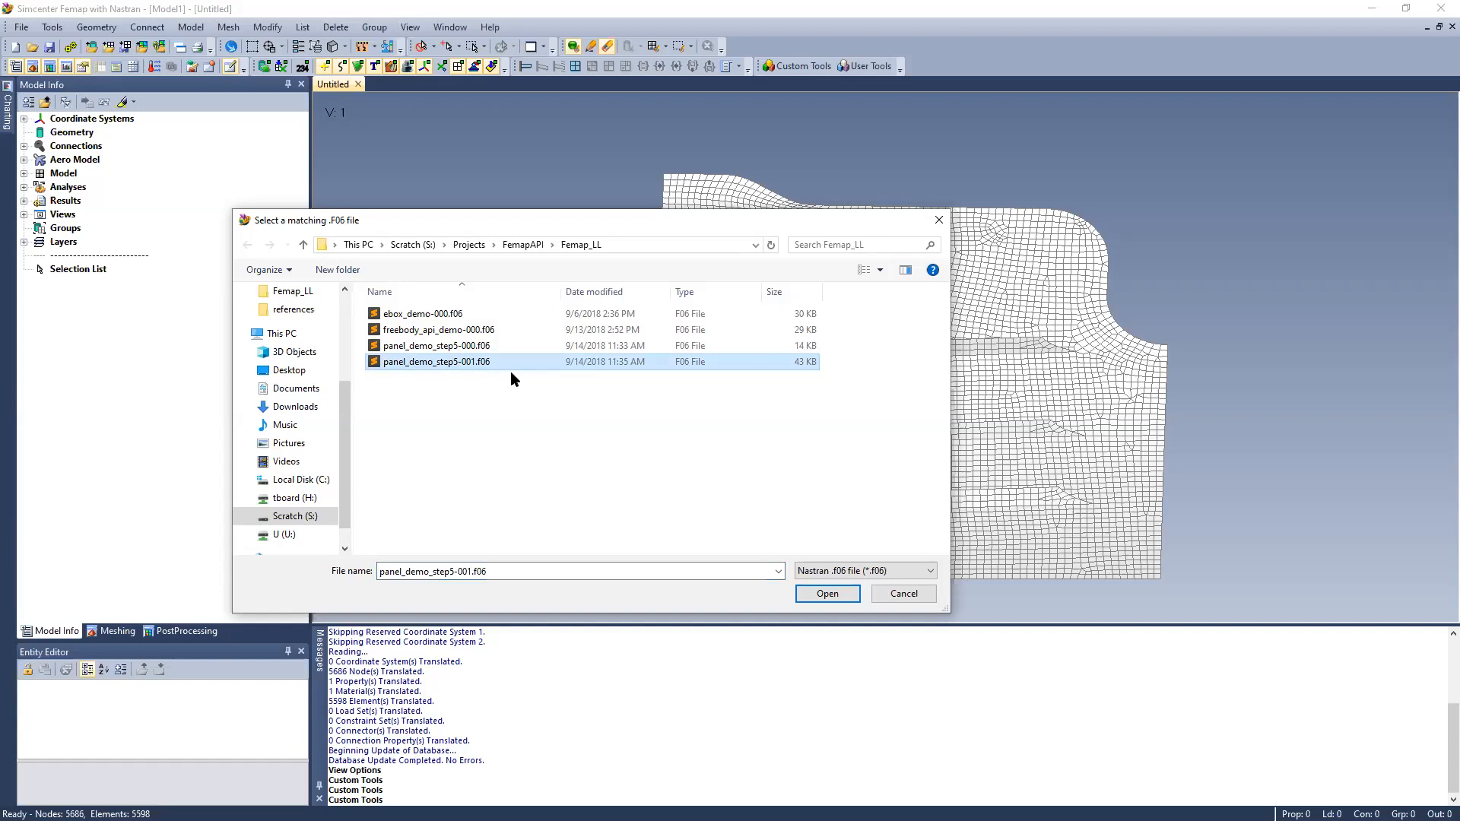
{"action": "left_click", "coordinate": [814, 594]}
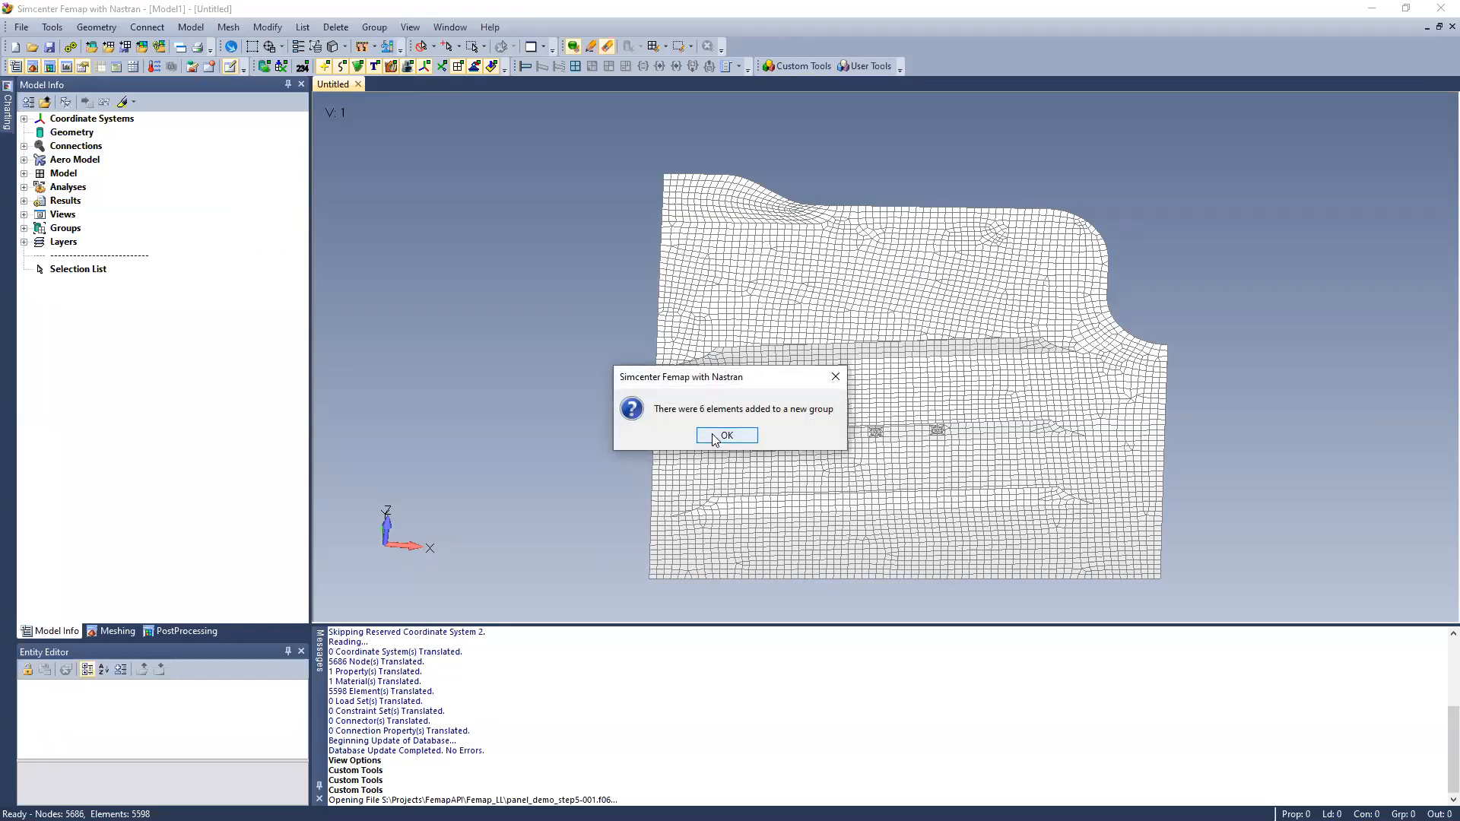
{"action": "left_click", "coordinate": [726, 436]}
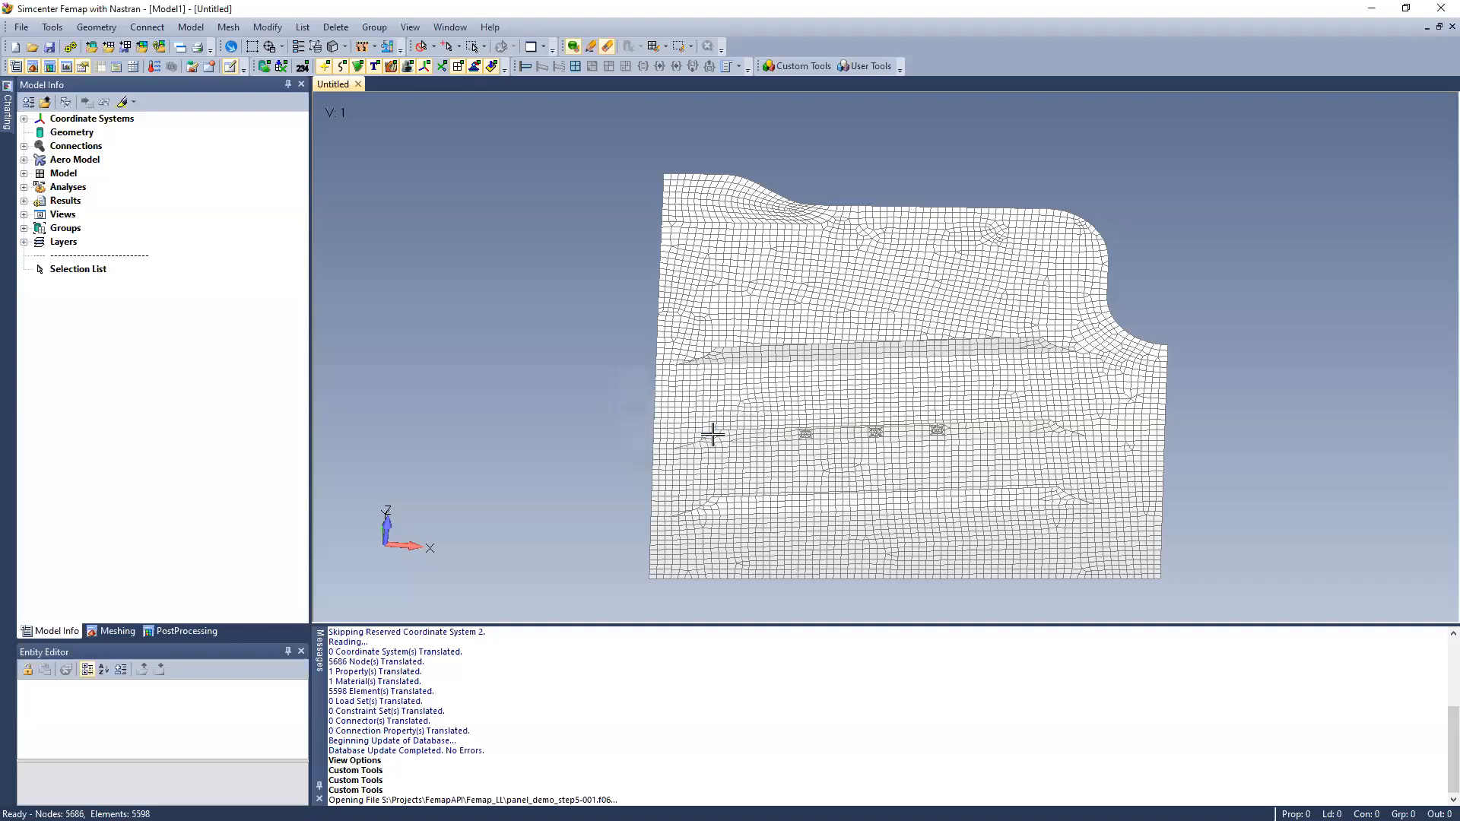
Highlight the "Bad Elements from .F06" group in the model view
{"action": "left_click", "coordinate": [24, 228]}
{"action": "left_click", "coordinate": [125, 242]}
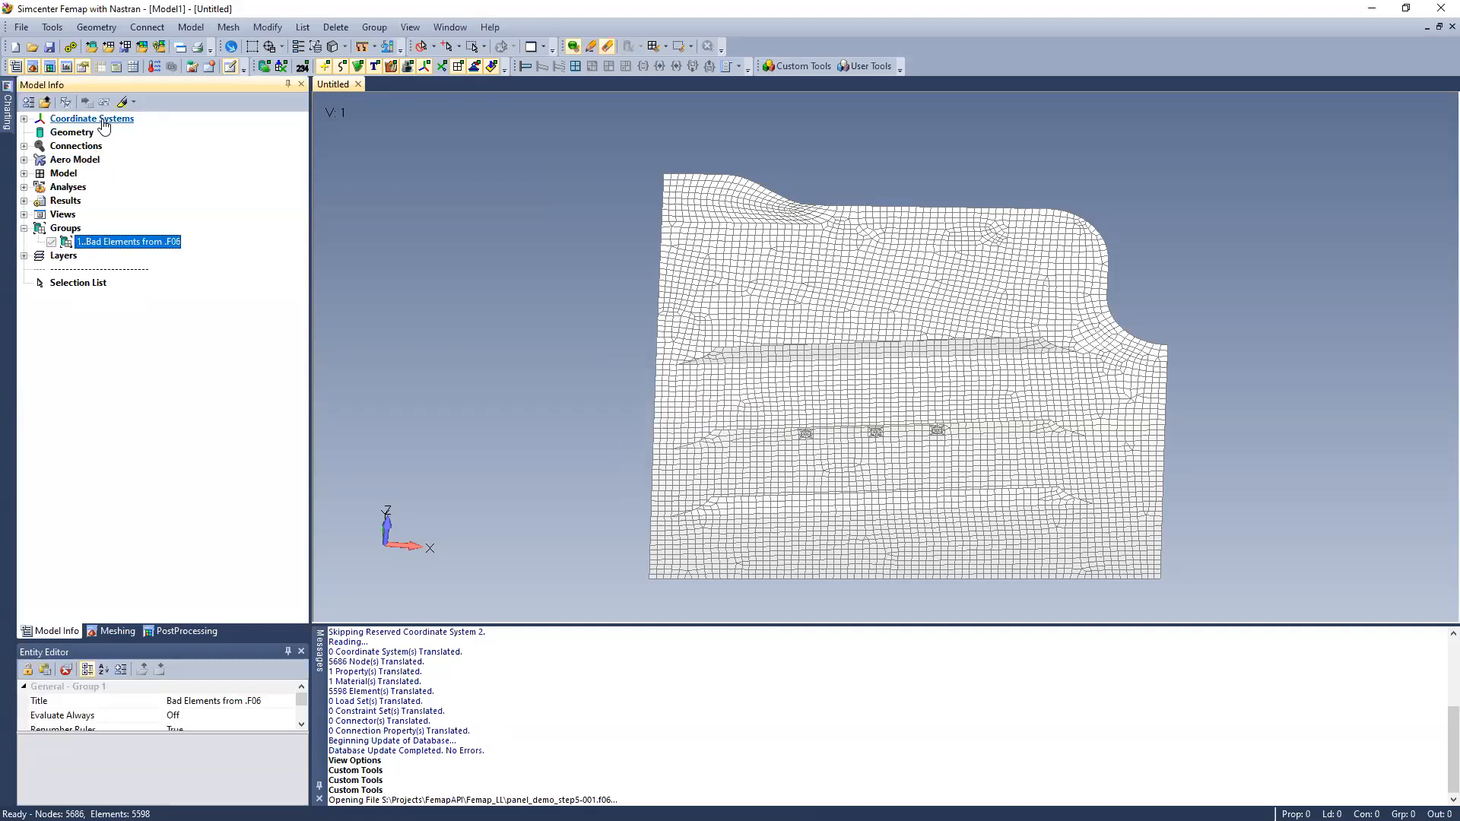
{"action": "left_click", "coordinate": [122, 101]}
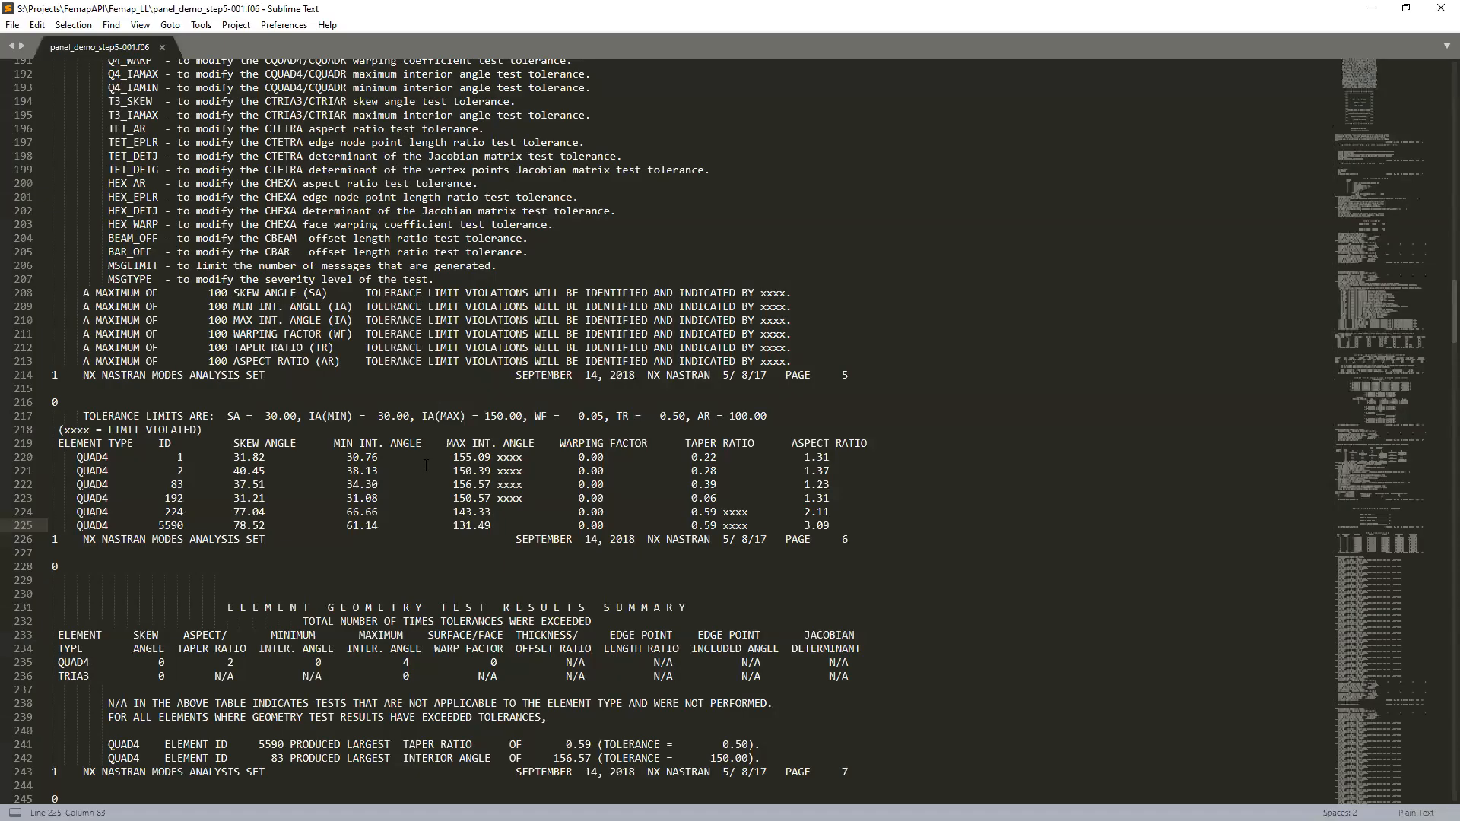
Examine the QUAD4 interior angle and taper violations in panel_demo_step5-001.f06 in Sublime Text, and return to Femap
{"action": "left_click_drag", "start_coordinate": [852, 540], "coordinate": [9, 443]}
{"action": "left_click", "coordinate": [135, 460]}
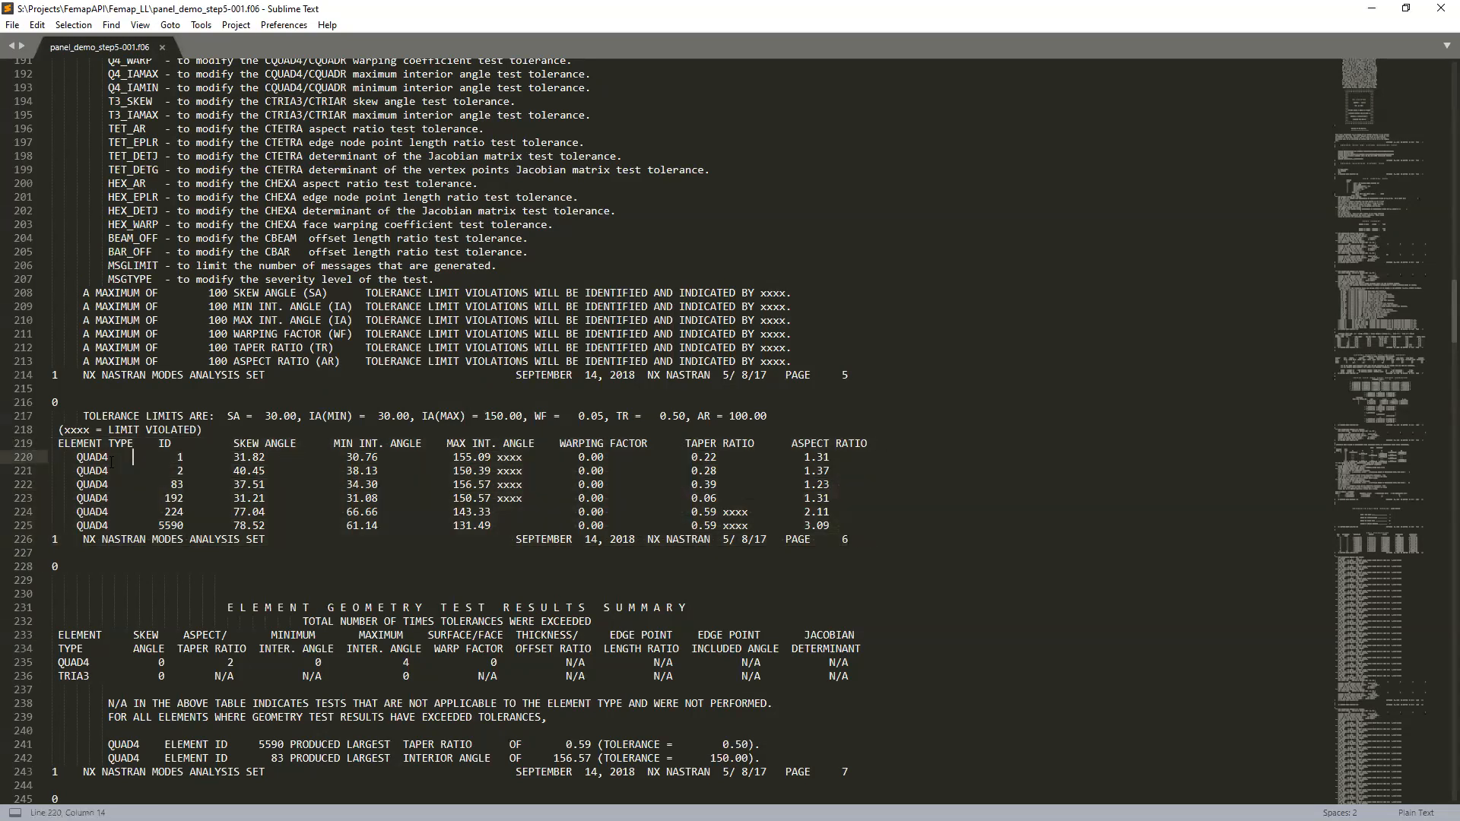
{"action": "left_click_drag", "start_coordinate": [530, 498], "coordinate": [447, 457]}
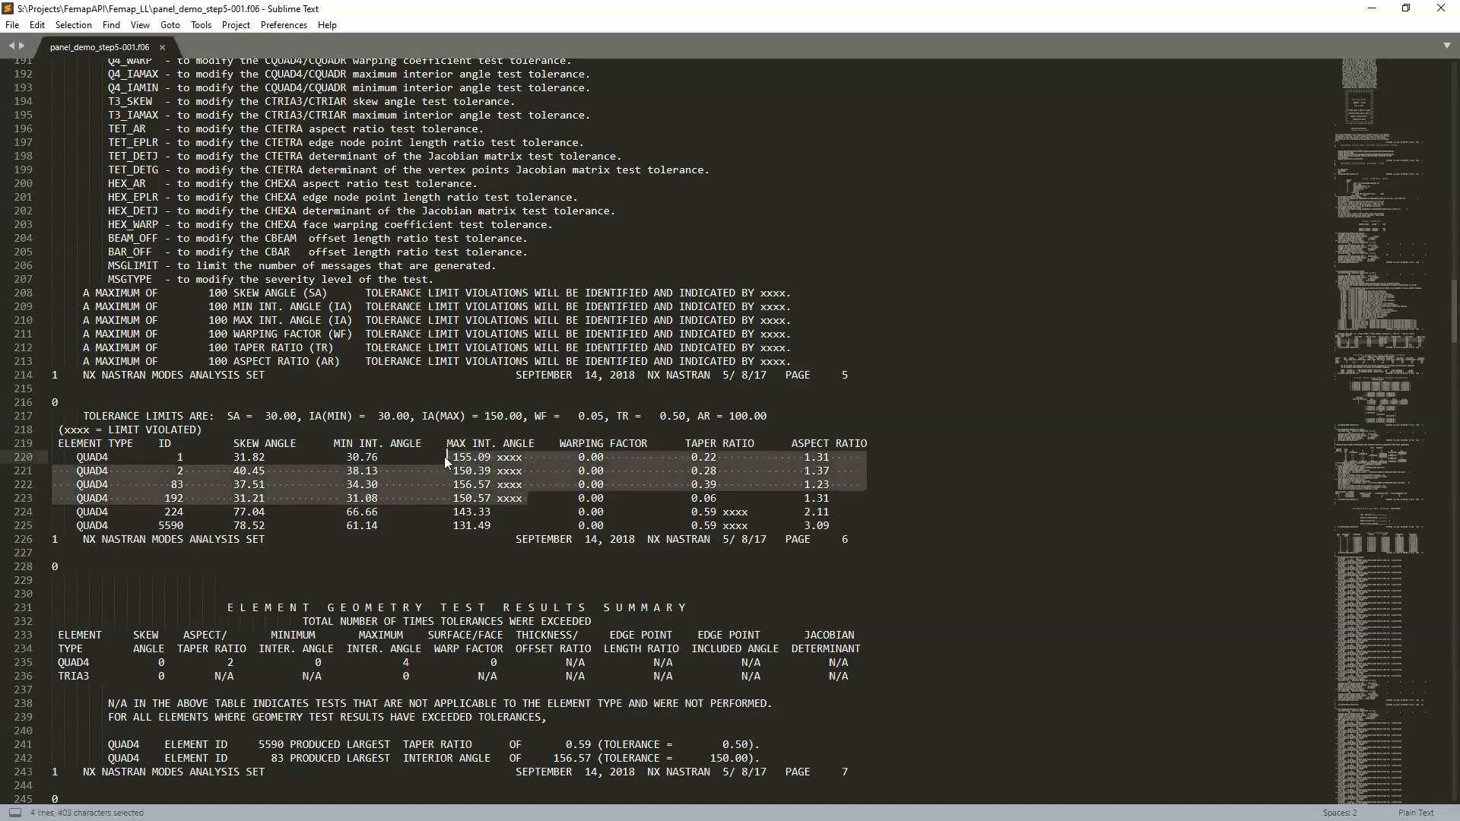
{"action": "left_click", "coordinate": [445, 458]}
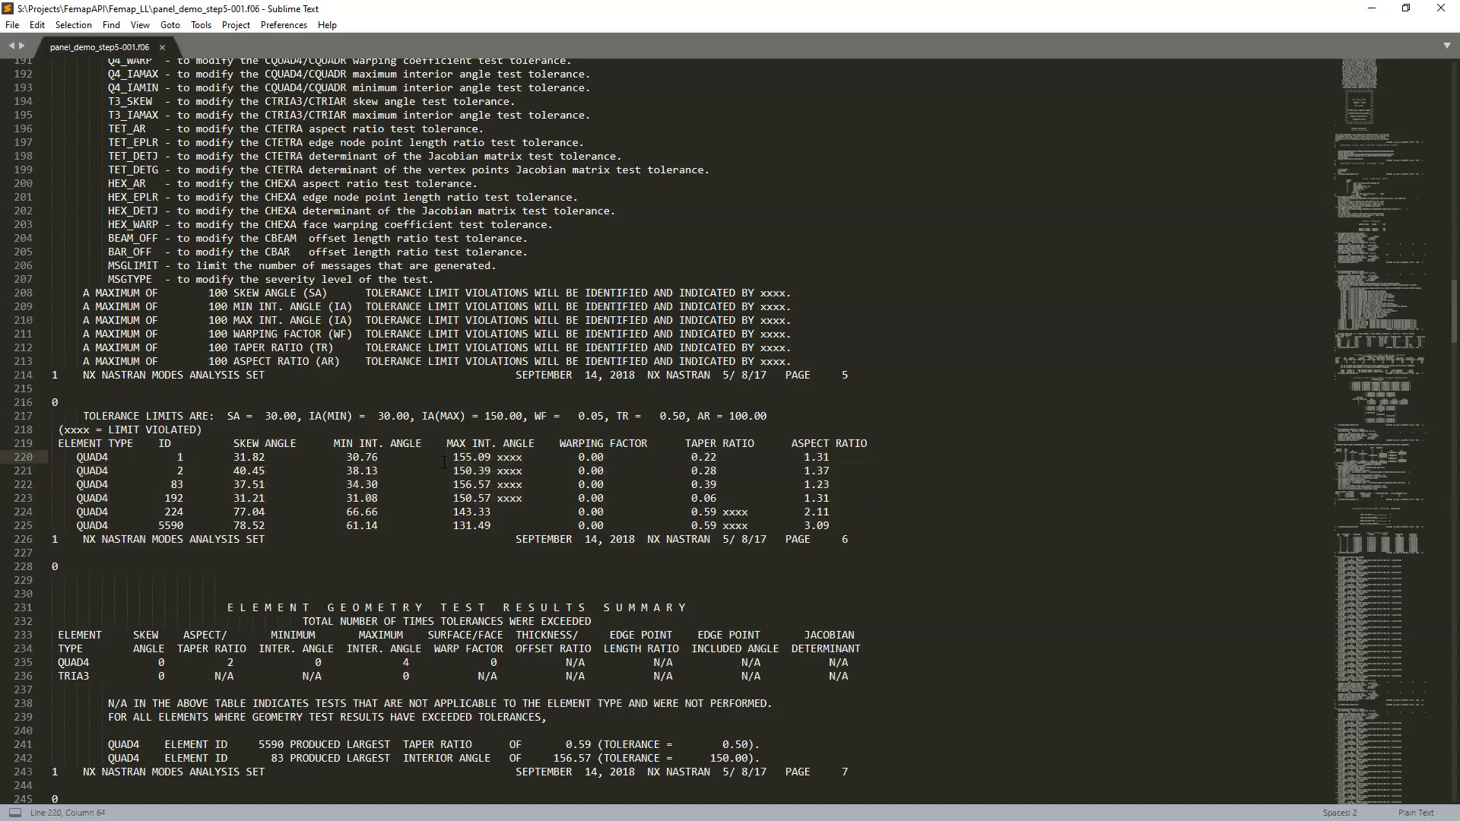
{"action": "left_click", "coordinate": [756, 525]}
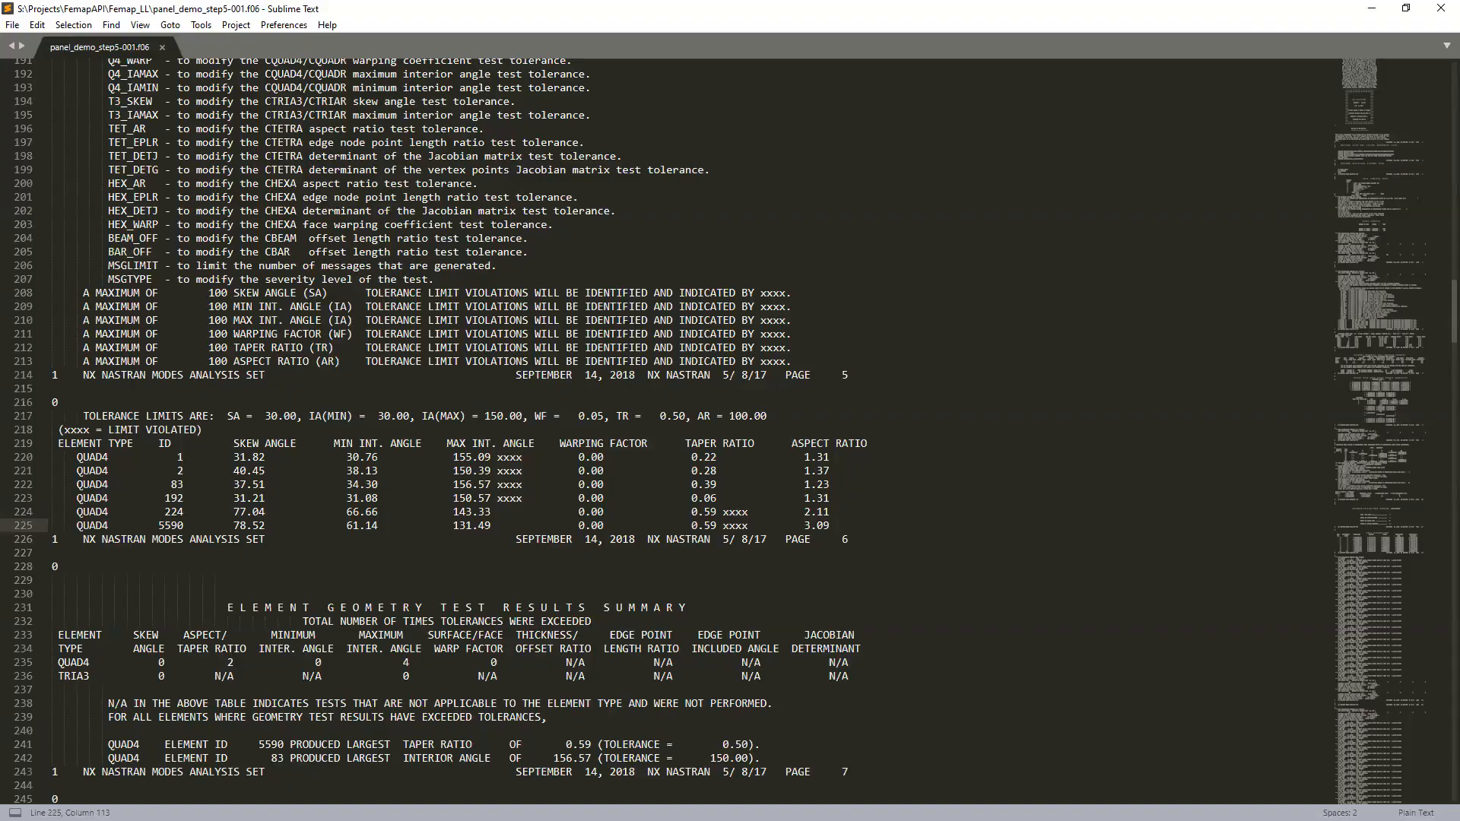
{"action": "key", "text": "alt+Tab"}
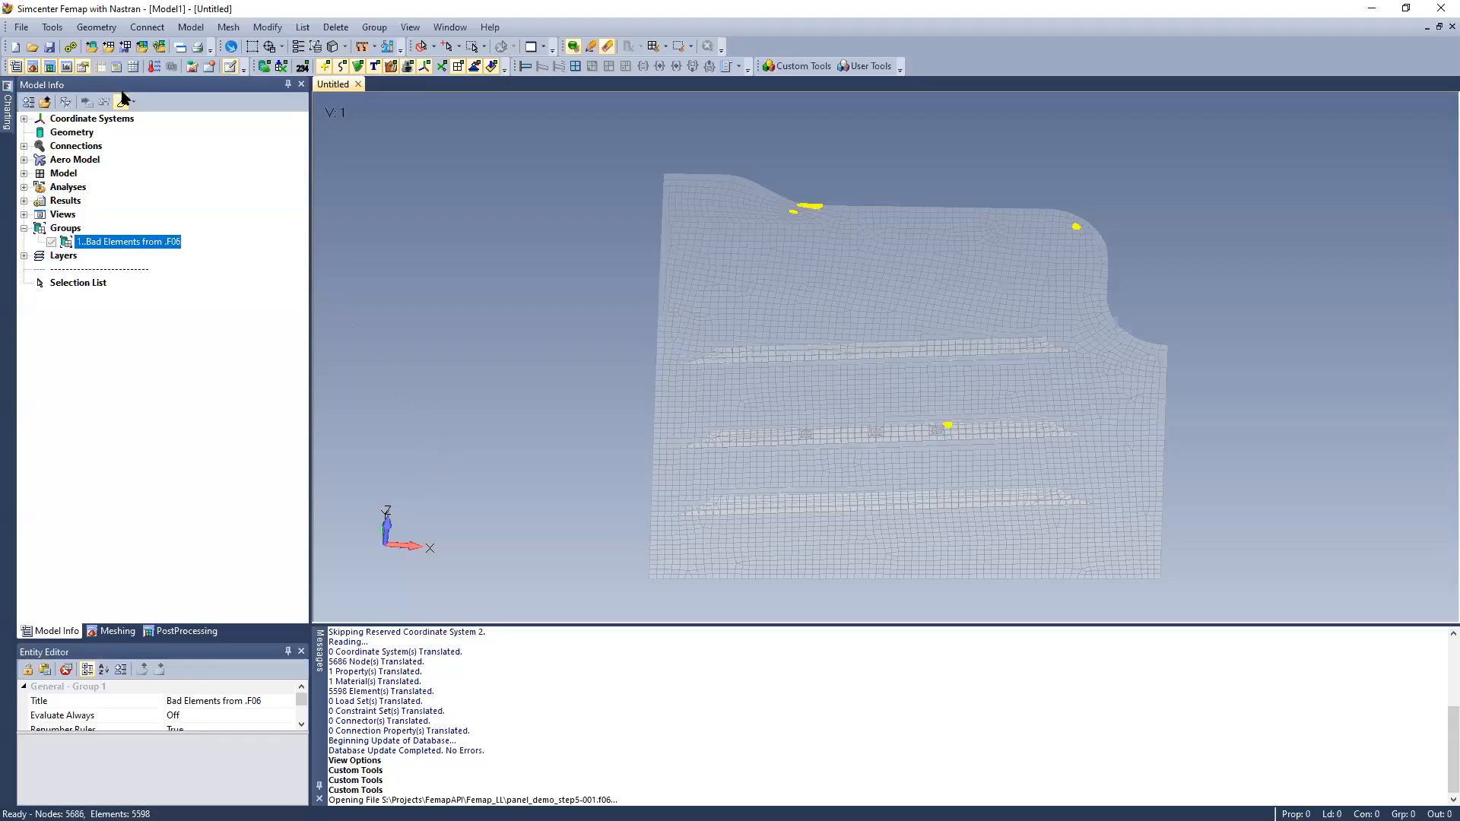
Start an element quality check on all elements of the model
{"action": "left_click", "coordinate": [52, 28]}
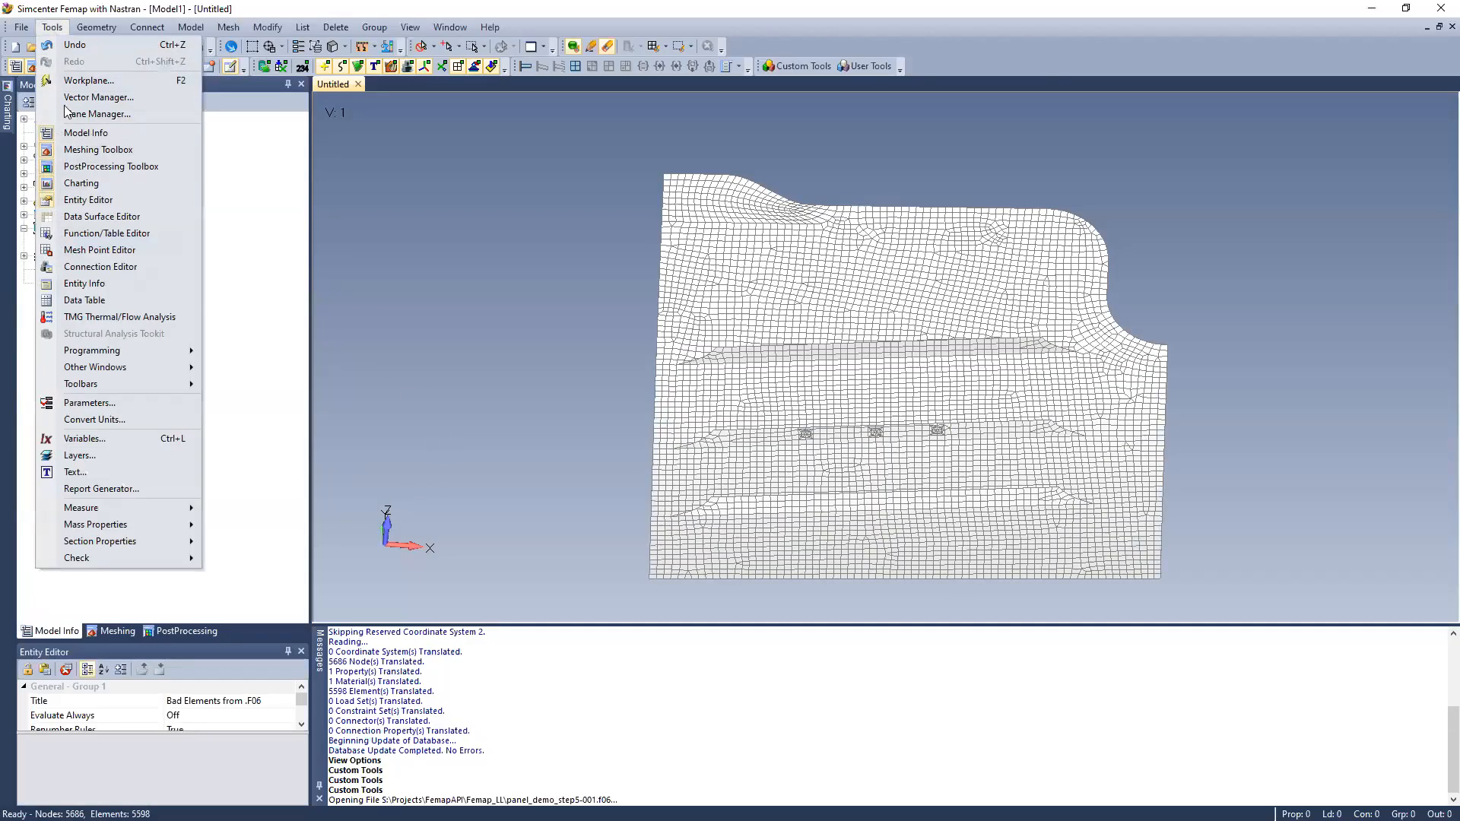
{"action": "mouse_move", "coordinate": [84, 558]}
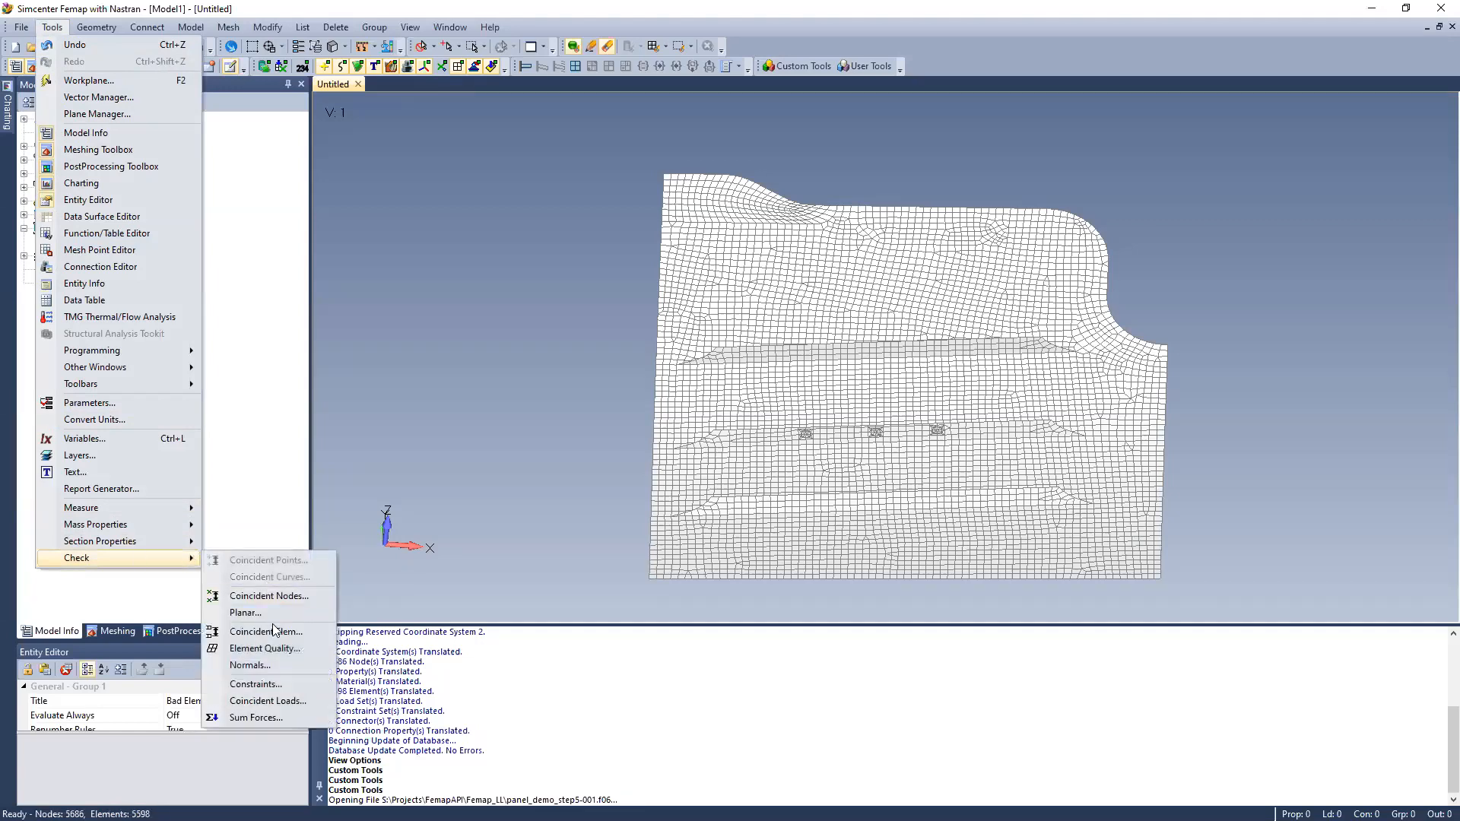
{"action": "left_click", "coordinate": [266, 648]}
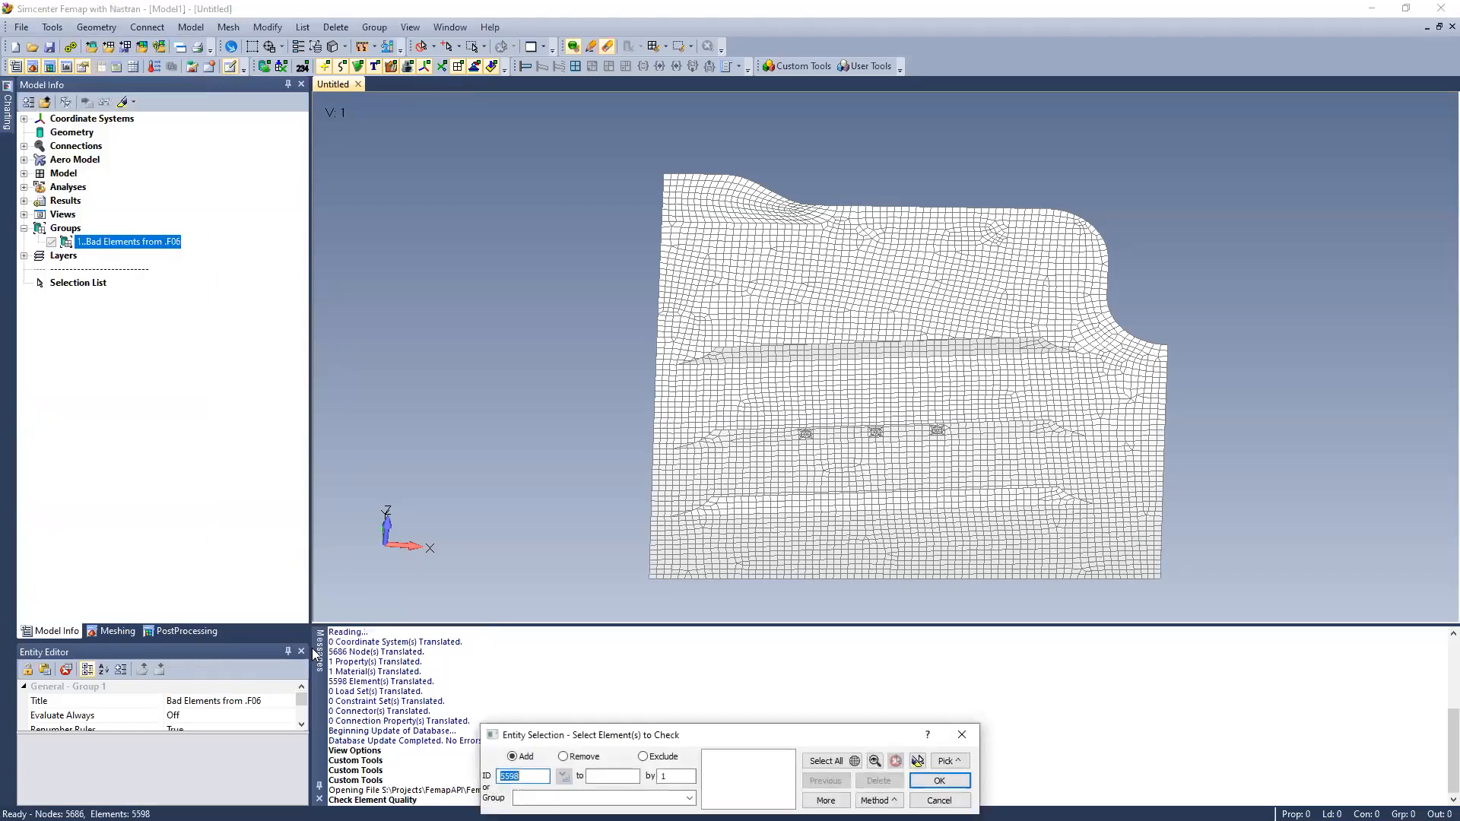
{"action": "left_click", "coordinate": [829, 761]}
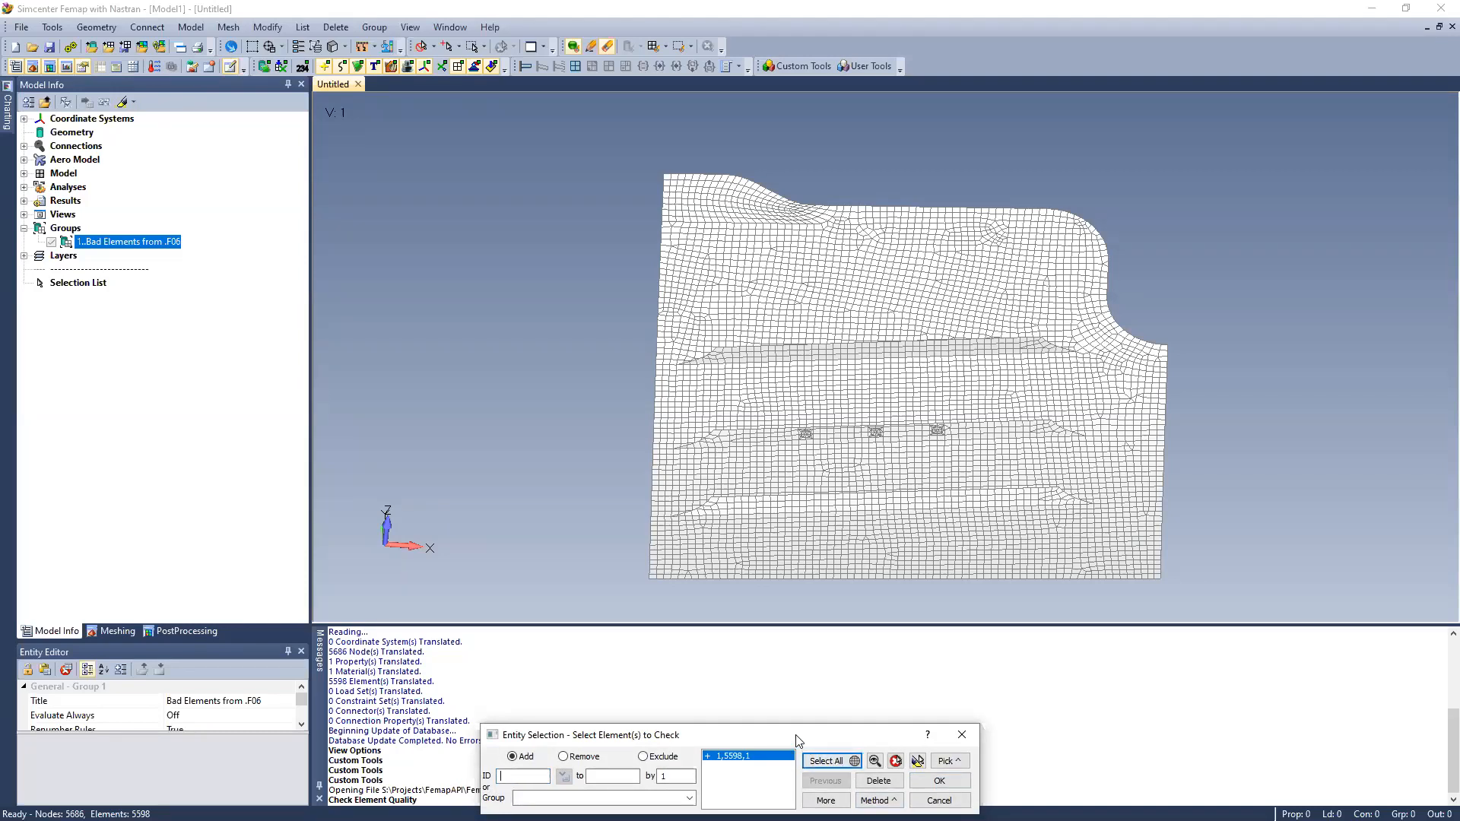
{"action": "left_click_drag", "start_coordinate": [798, 740], "coordinate": [698, 664]}
{"action": "left_click", "coordinate": [836, 704]}
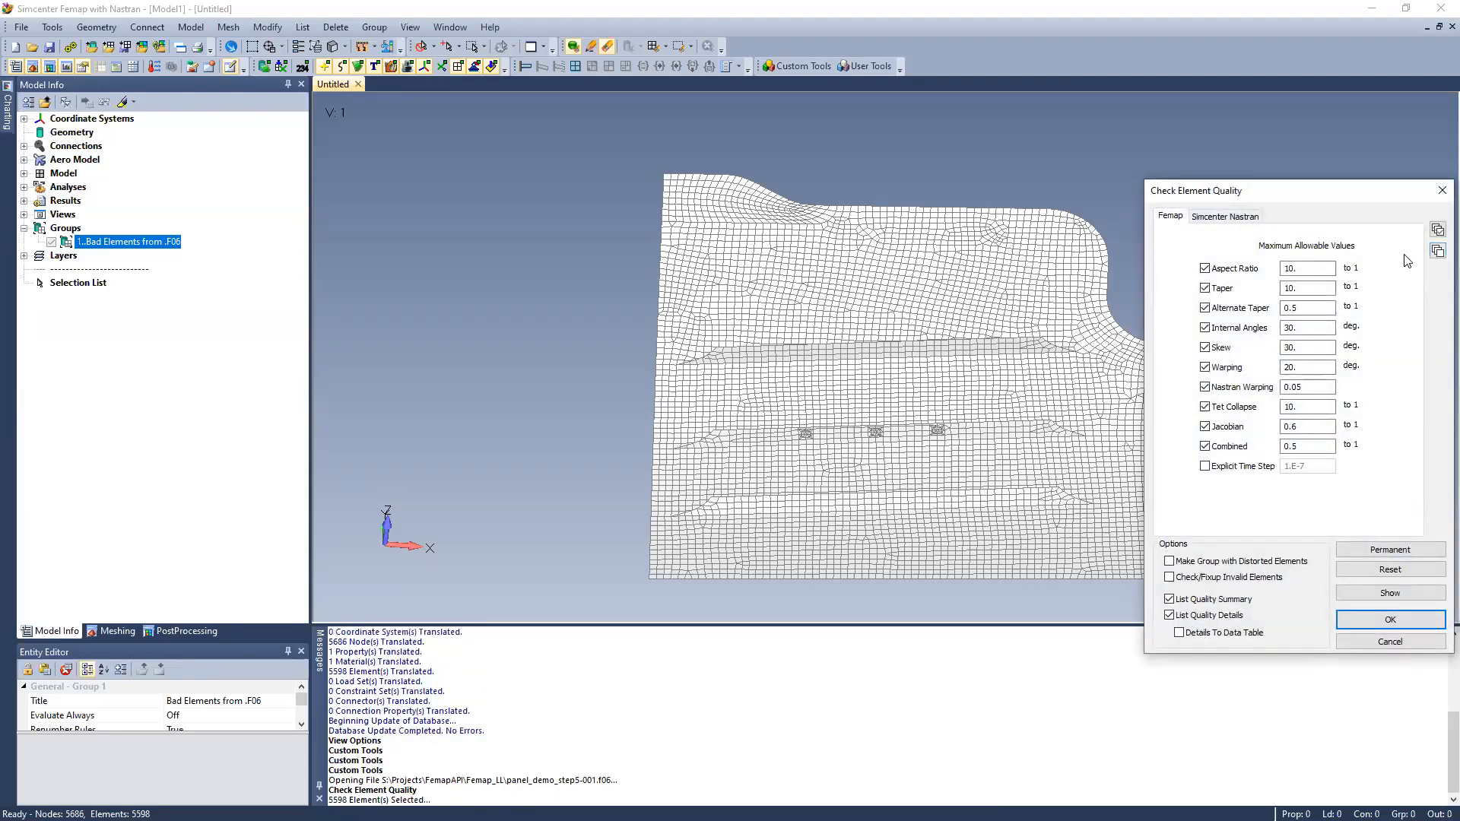
Run the quality check with all Femap checks disabled, all Simcenter Nastran checks enabled, and a group made with the distorted elements
{"action": "left_click", "coordinate": [1437, 251]}
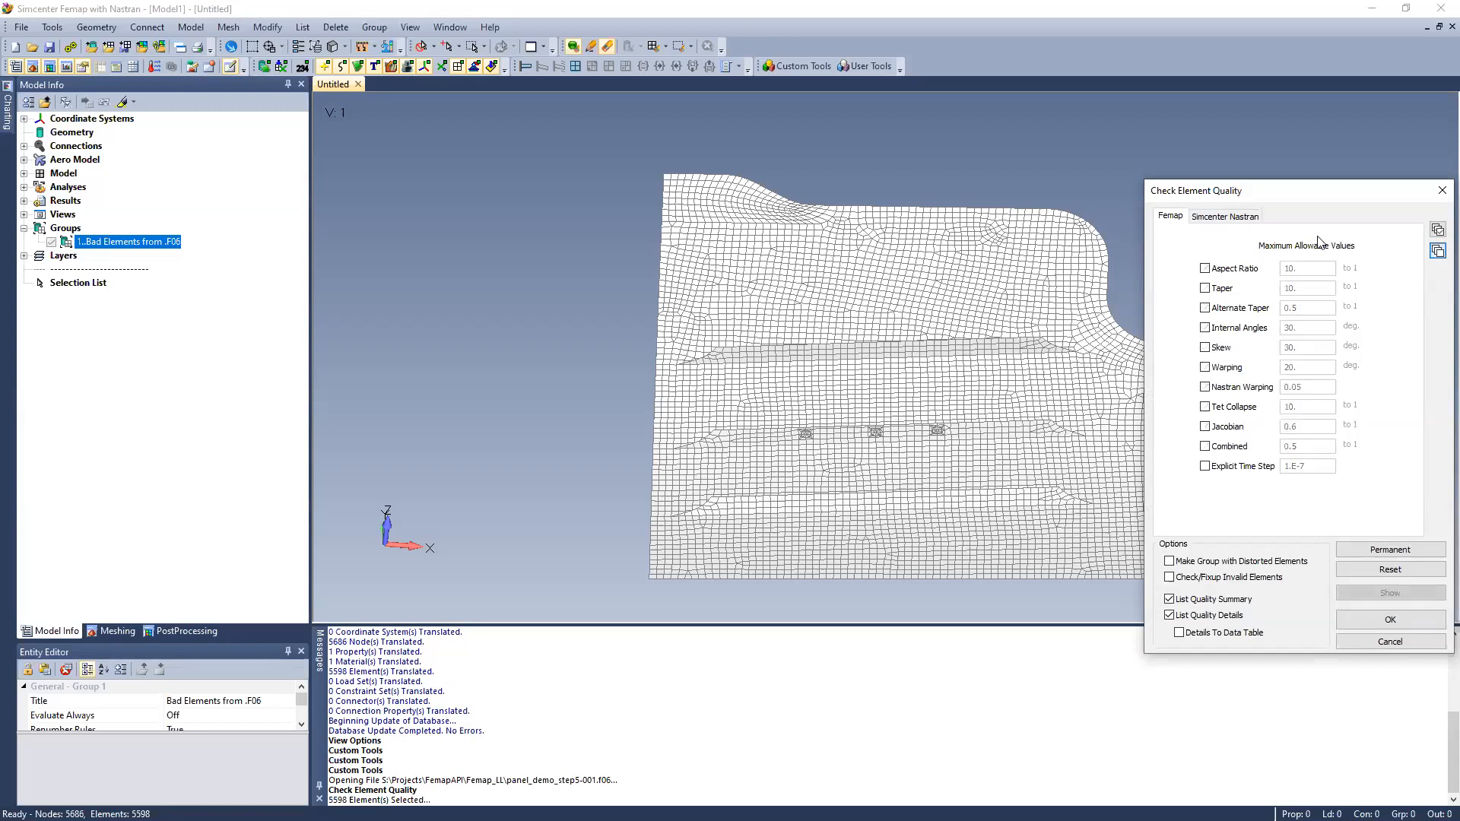
{"action": "left_click", "coordinate": [1255, 218]}
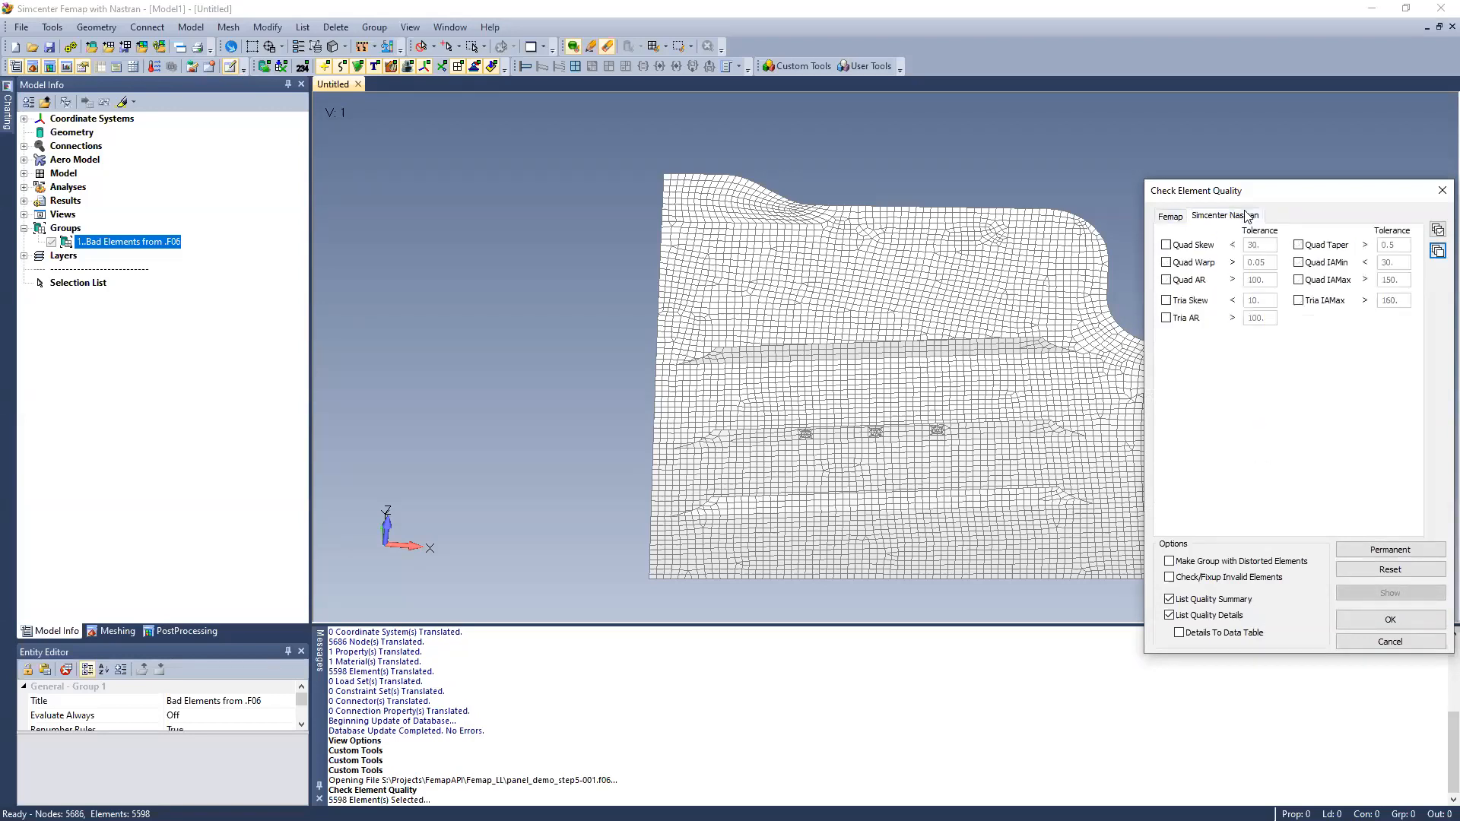
{"action": "left_click", "coordinate": [1436, 231]}
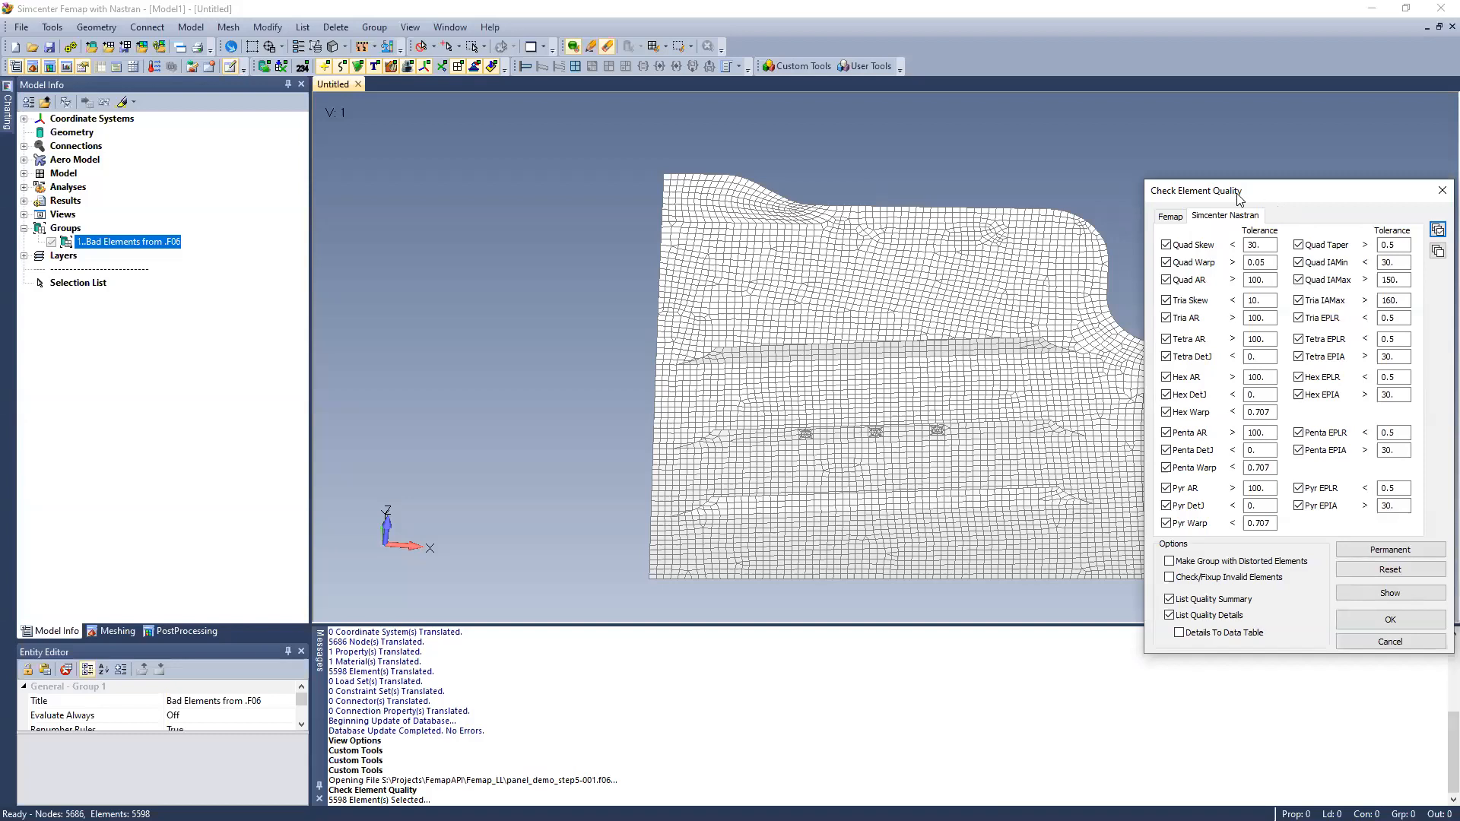
{"action": "left_click_drag", "start_coordinate": [1239, 199], "coordinate": [1030, 166]}
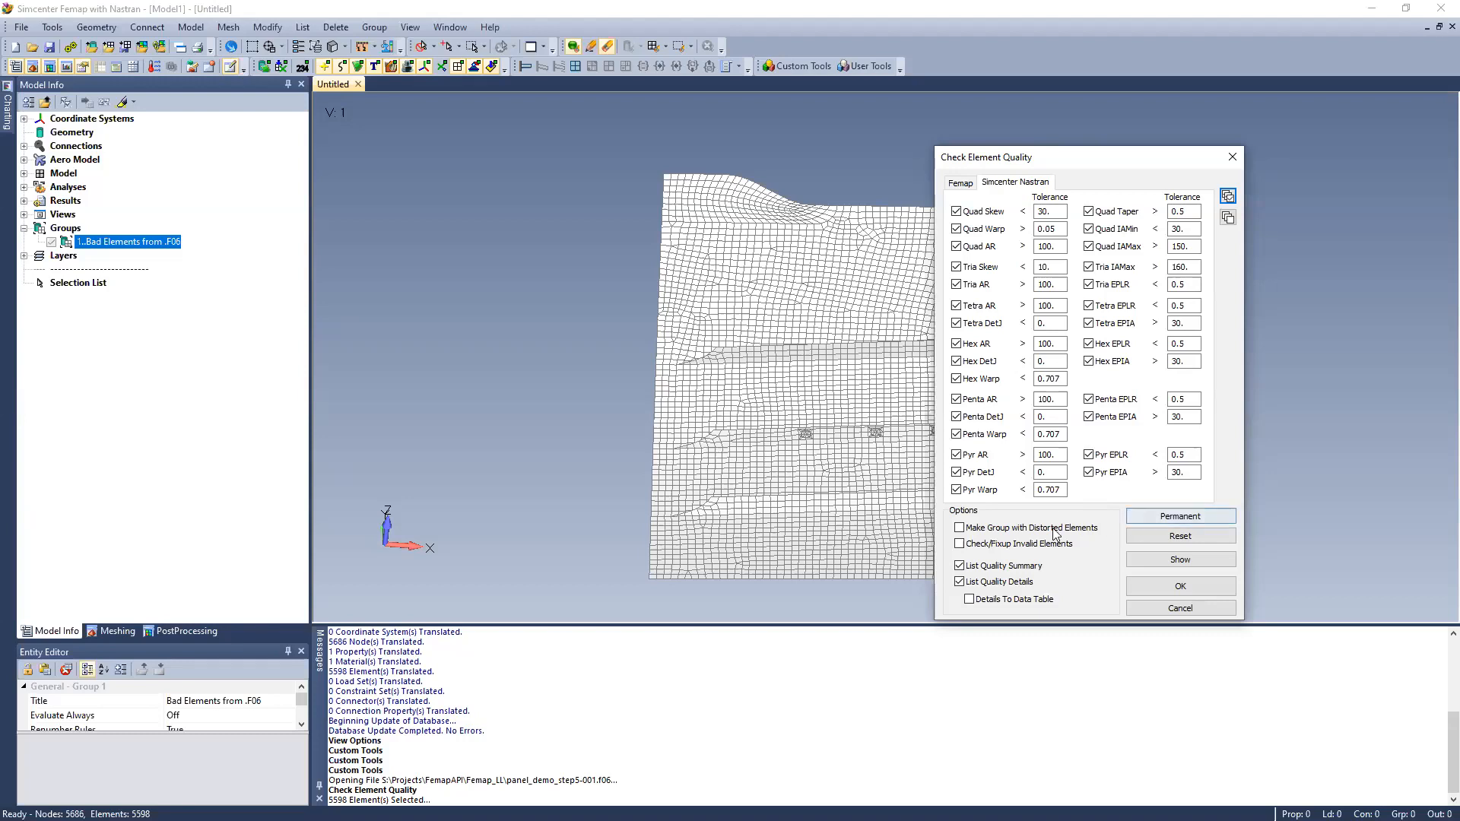
{"action": "left_click", "coordinate": [978, 530]}
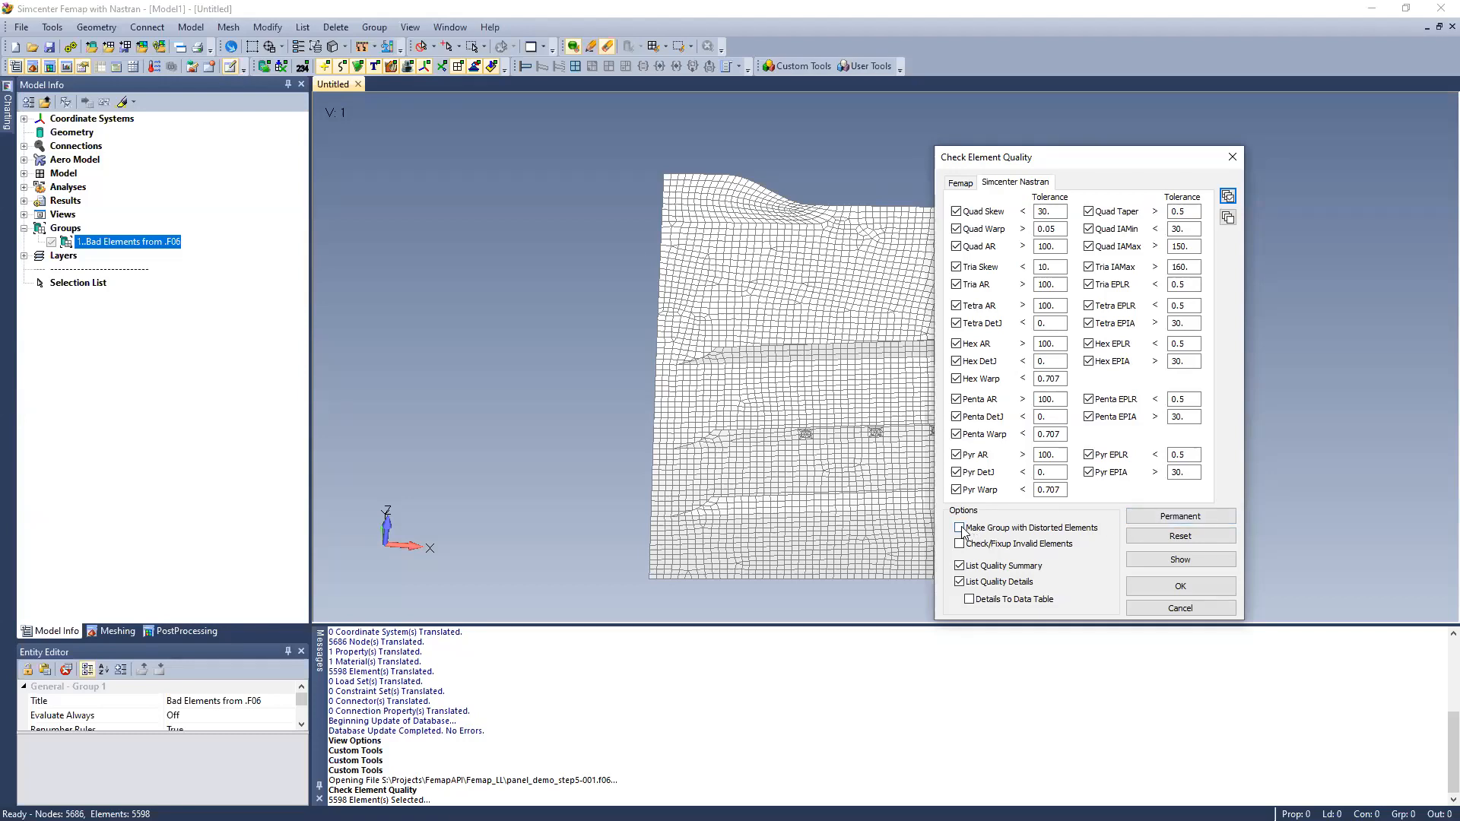
{"action": "left_click", "coordinate": [1171, 588]}
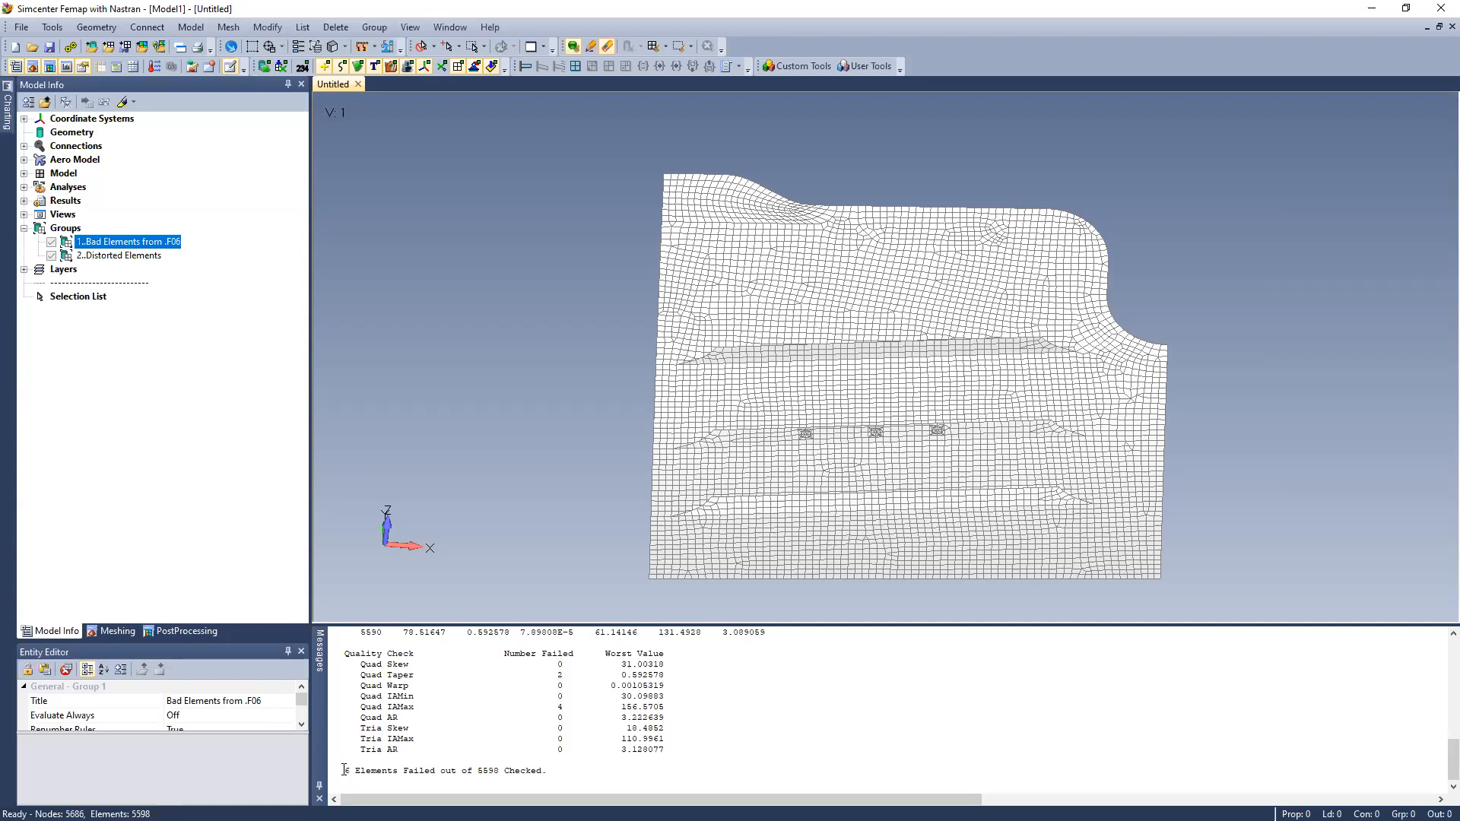
Review the failed element counts for Quad Taper and Quad IAMax in the quality summary
{"action": "triple_click", "coordinate": [560, 675]}
{"action": "double_click", "coordinate": [561, 706]}
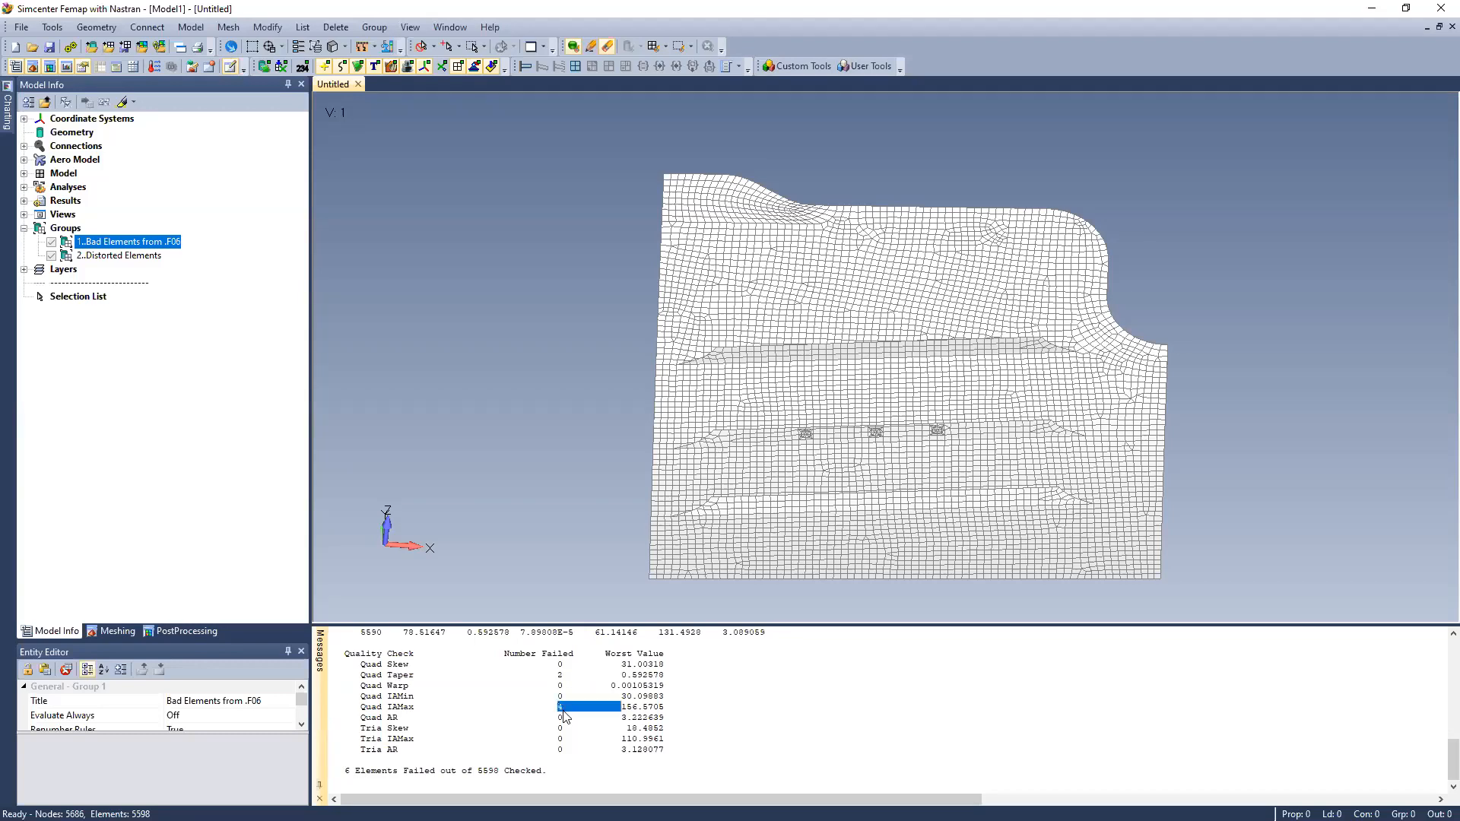
{"action": "triple_click", "coordinate": [563, 709]}
{"action": "left_click", "coordinate": [559, 727]}
Compare the "Bad Elements from .F06" and "Distorted Elements" groups by highlighting them in the model, and turn highlighting off
{"action": "left_click", "coordinate": [123, 101]}
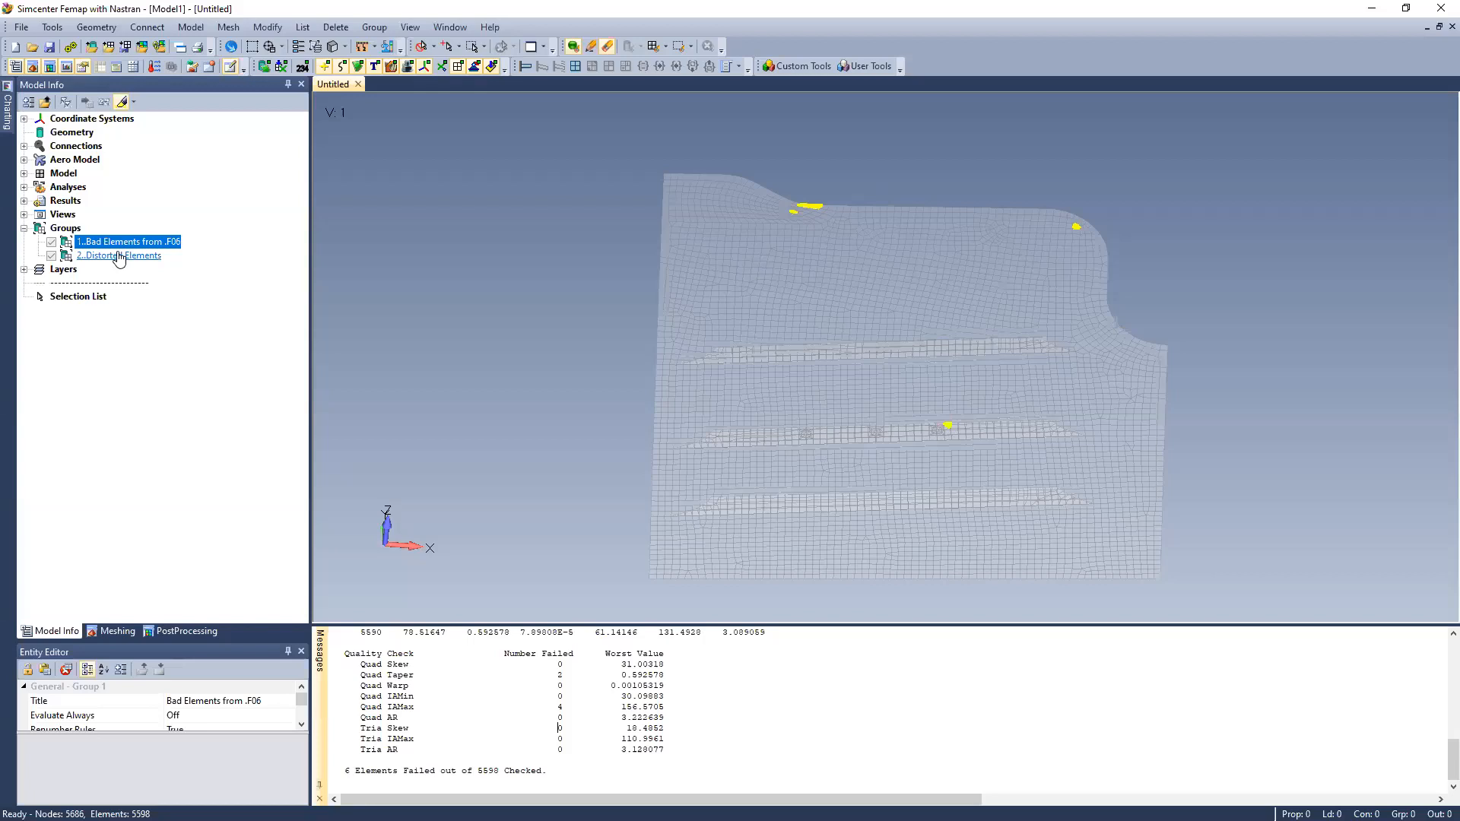
{"action": "left_click", "coordinate": [134, 245]}
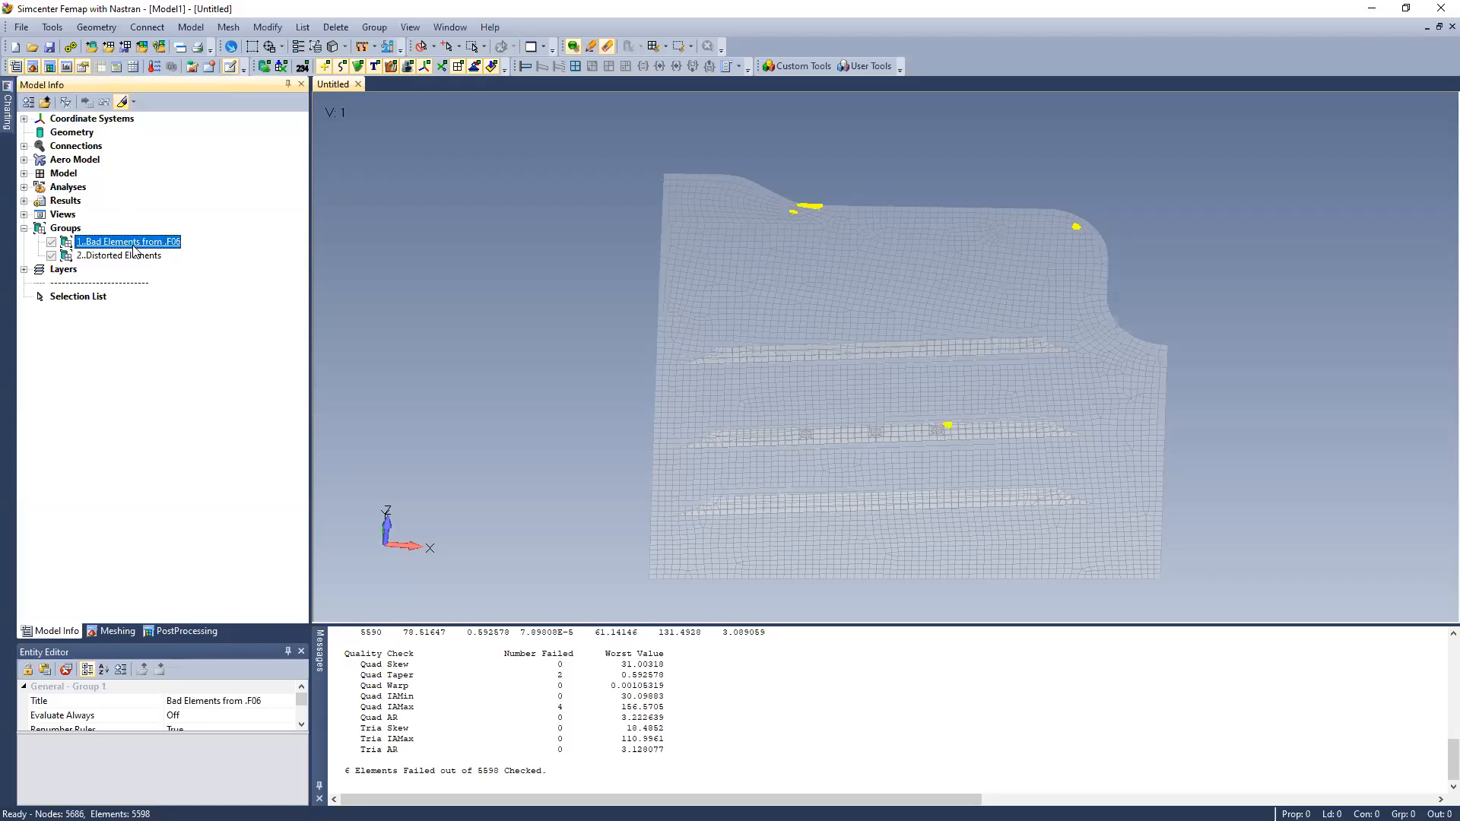
{"action": "left_click", "coordinate": [135, 257]}
{"action": "left_click", "coordinate": [122, 101]}
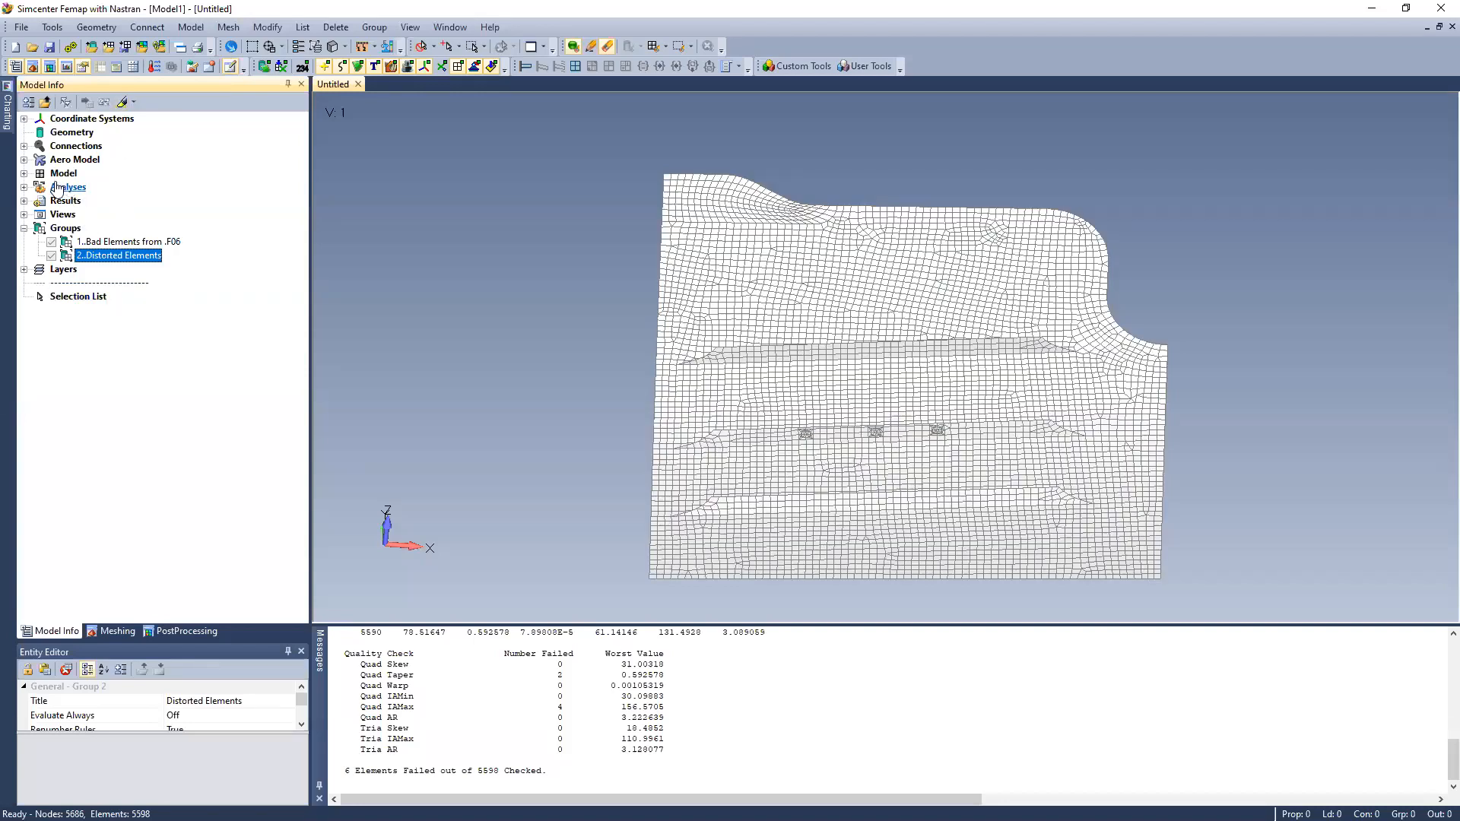
Set the Surface Mesh Quality source to Nastran and the quality type to Quad Taper in the Meshing Toolbox
{"action": "left_click", "coordinate": [115, 631]}
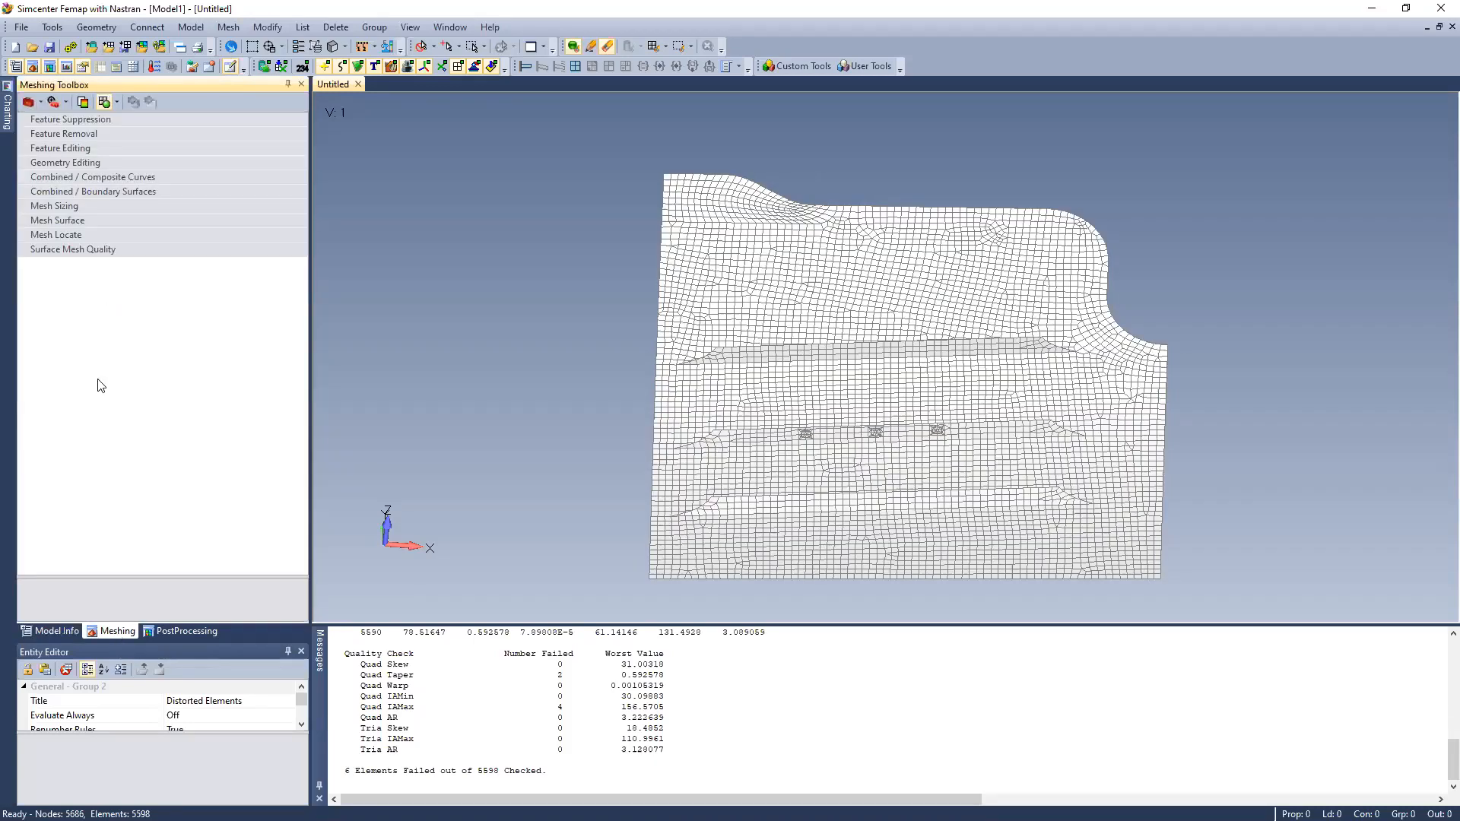
{"action": "left_click", "coordinate": [114, 249]}
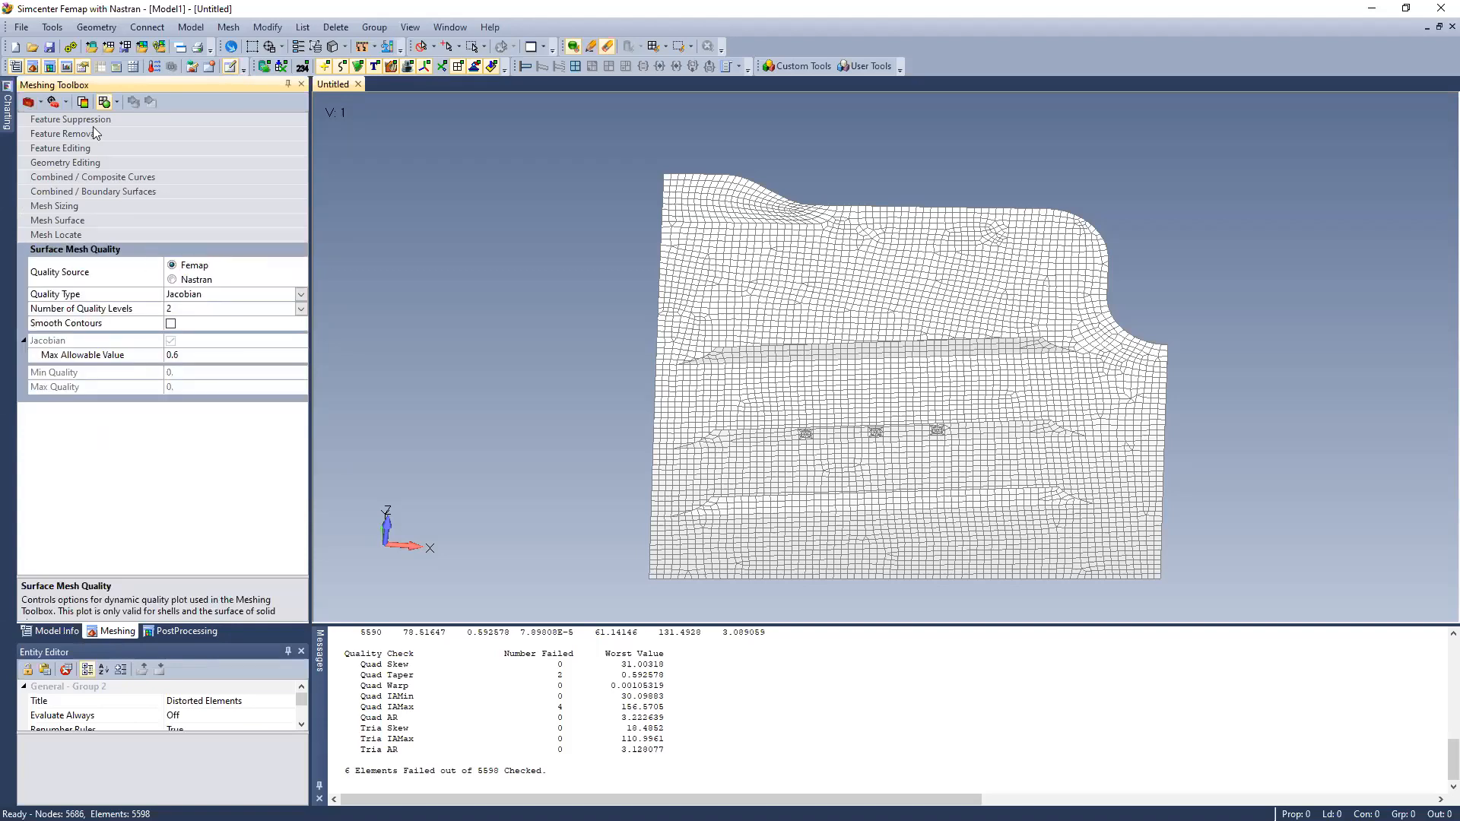
{"action": "left_click", "coordinate": [213, 279]}
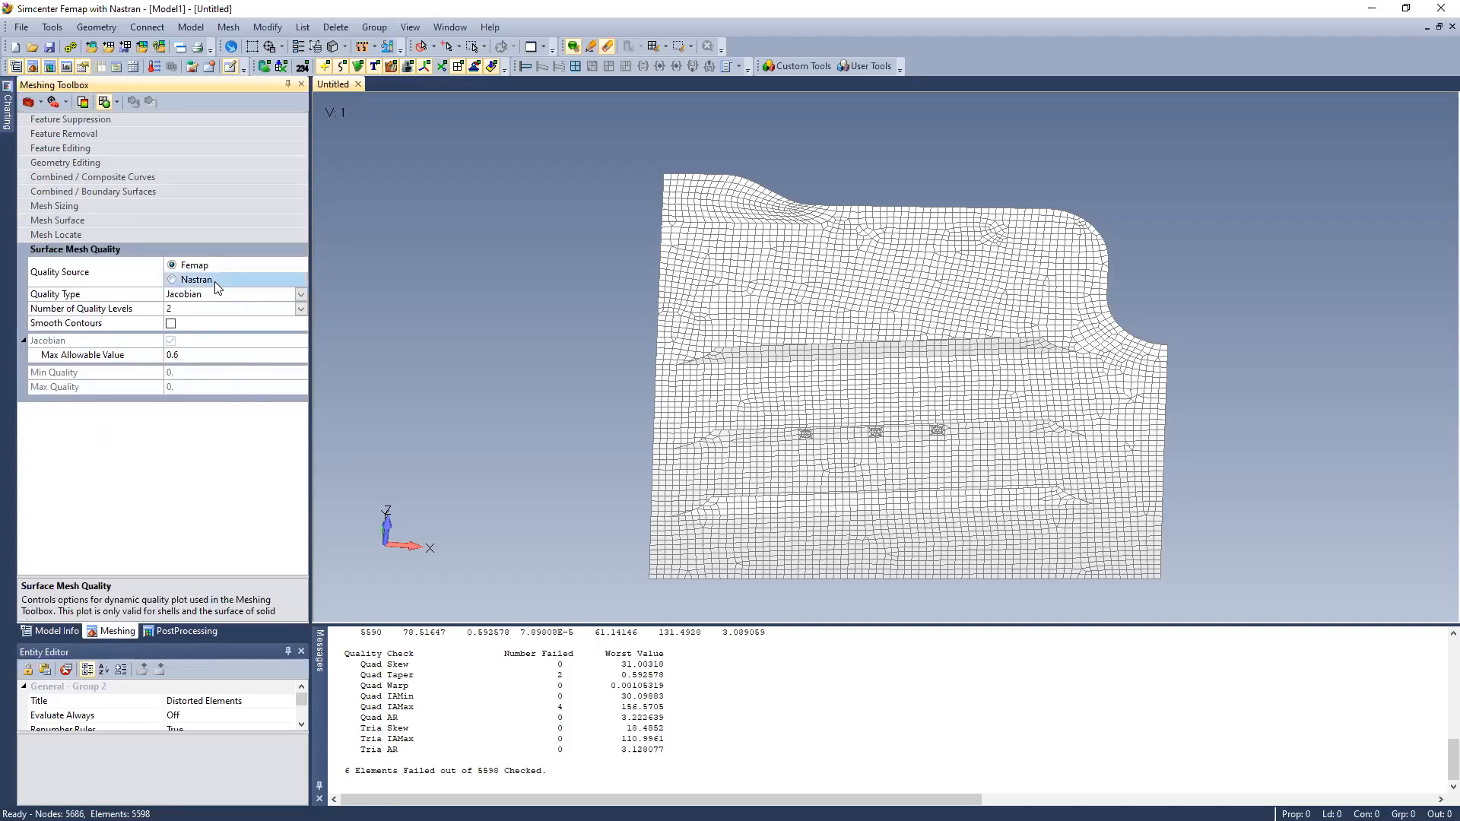
{"action": "left_click", "coordinate": [301, 294]}
{"action": "left_click", "coordinate": [270, 324]}
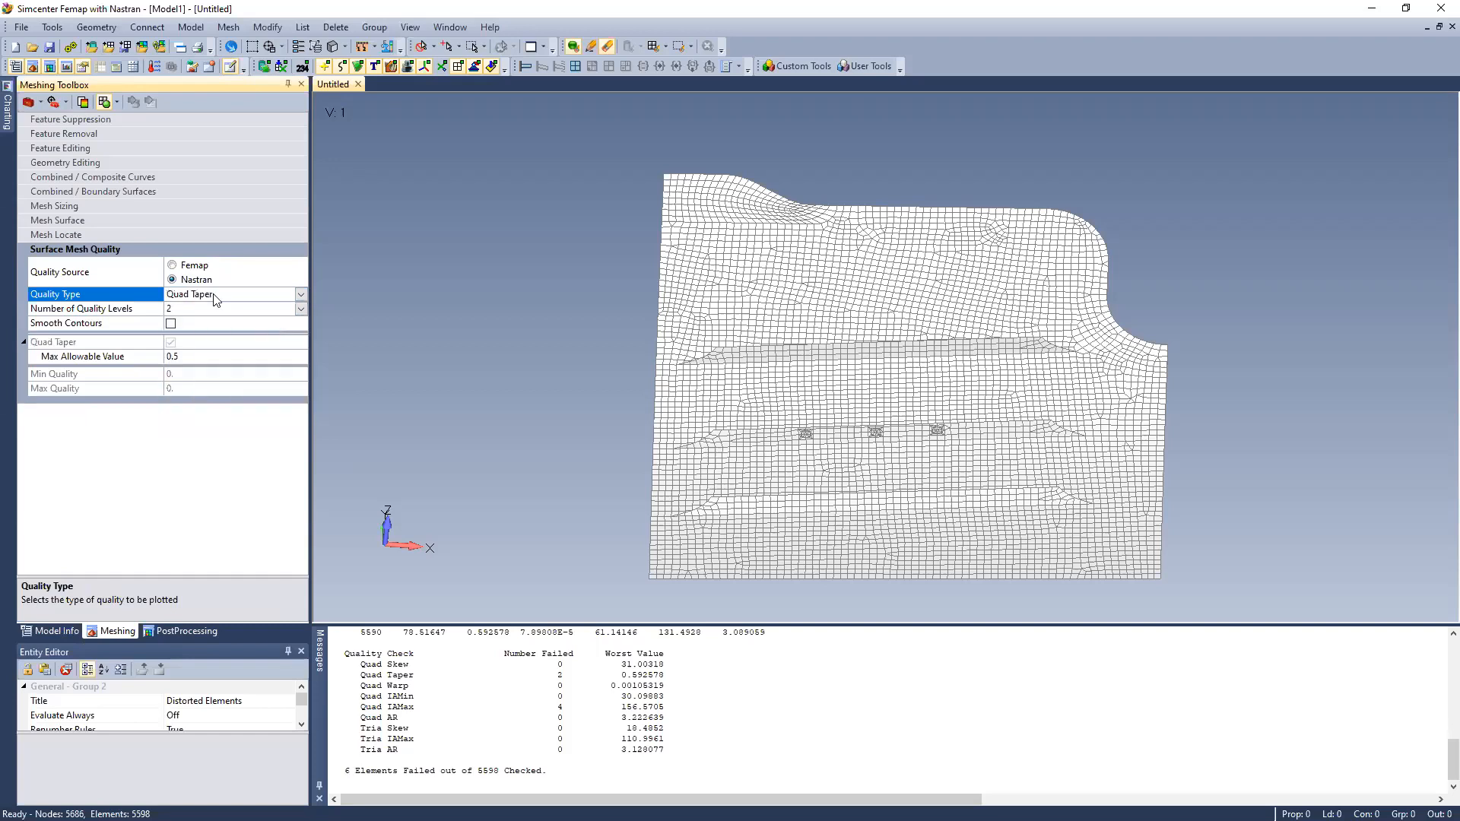
Turn on the mesh quality contour plot for Quad Taper and look over the available Nastran quality types
{"action": "left_click", "coordinate": [83, 102]}
{"action": "scroll", "coordinate": [446, 289], "scroll_direction": "down", "scroll_amount": 1}
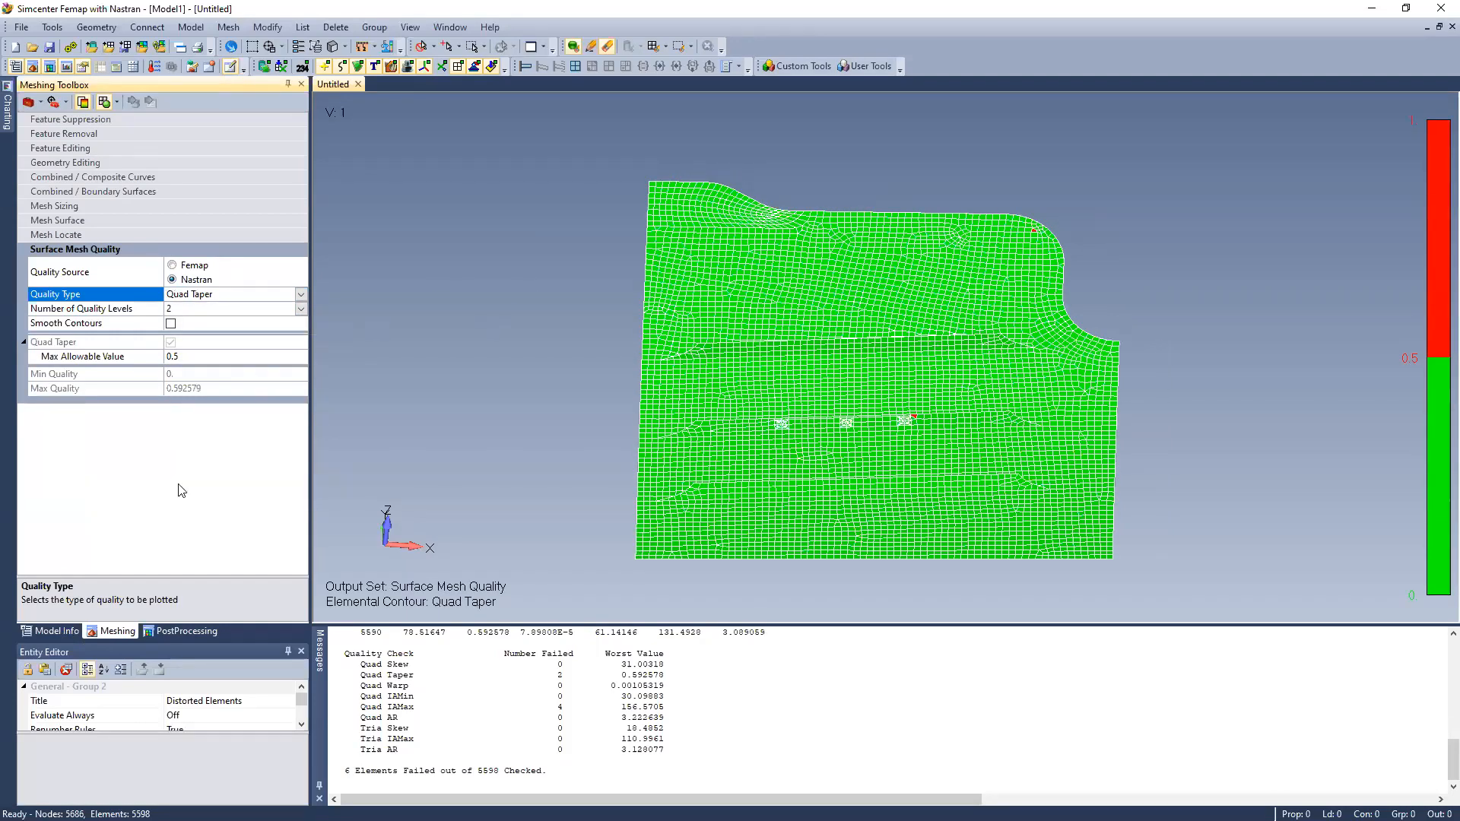
{"action": "left_click", "coordinate": [301, 294]}
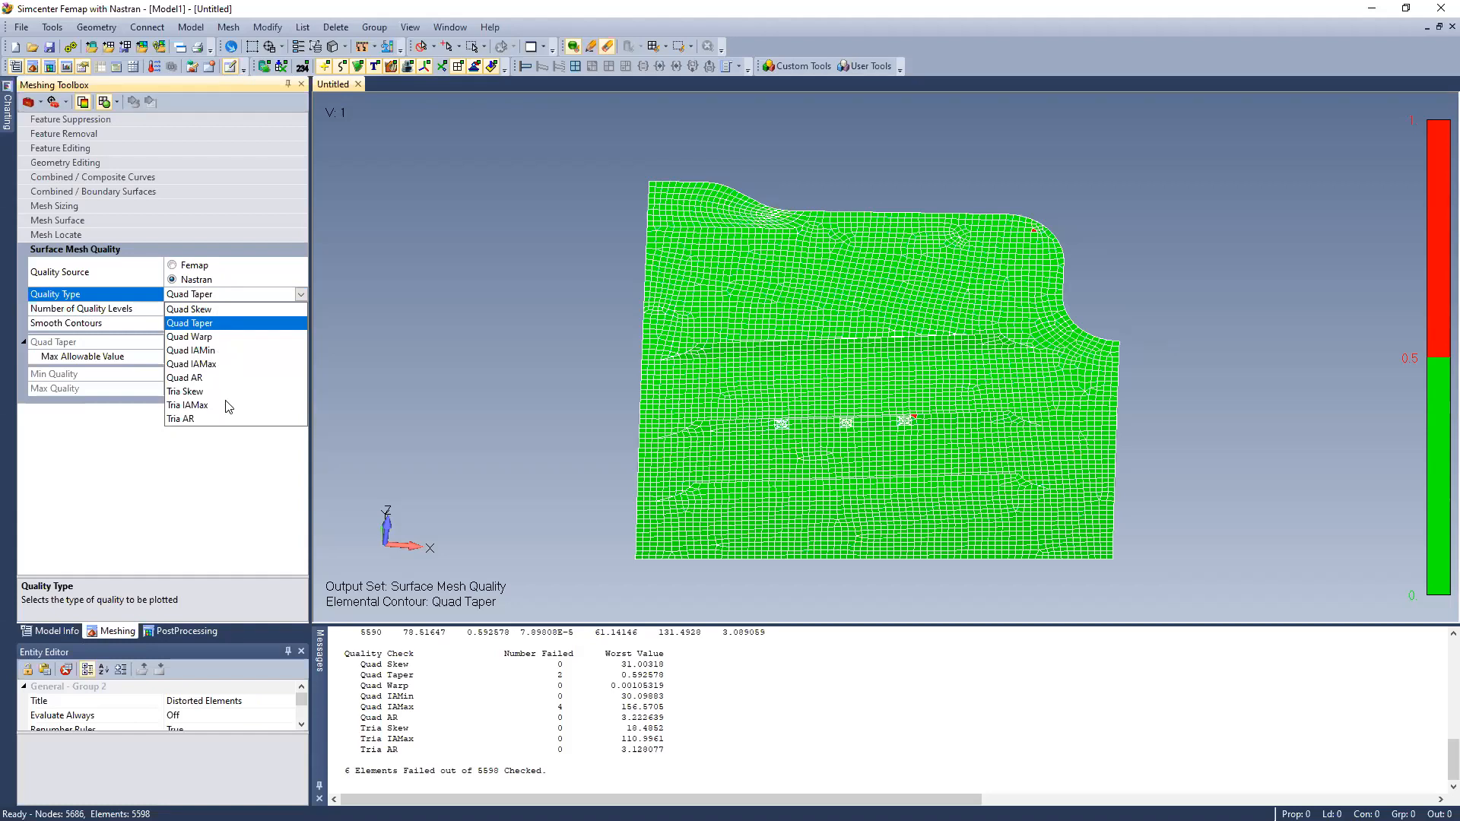
{"action": "left_click", "coordinate": [254, 499]}
Activate the Mesh Locate tool in the Meshing Toolbox and set the mesh to edit to Standalone Mesh
{"action": "left_click", "coordinate": [93, 235]}
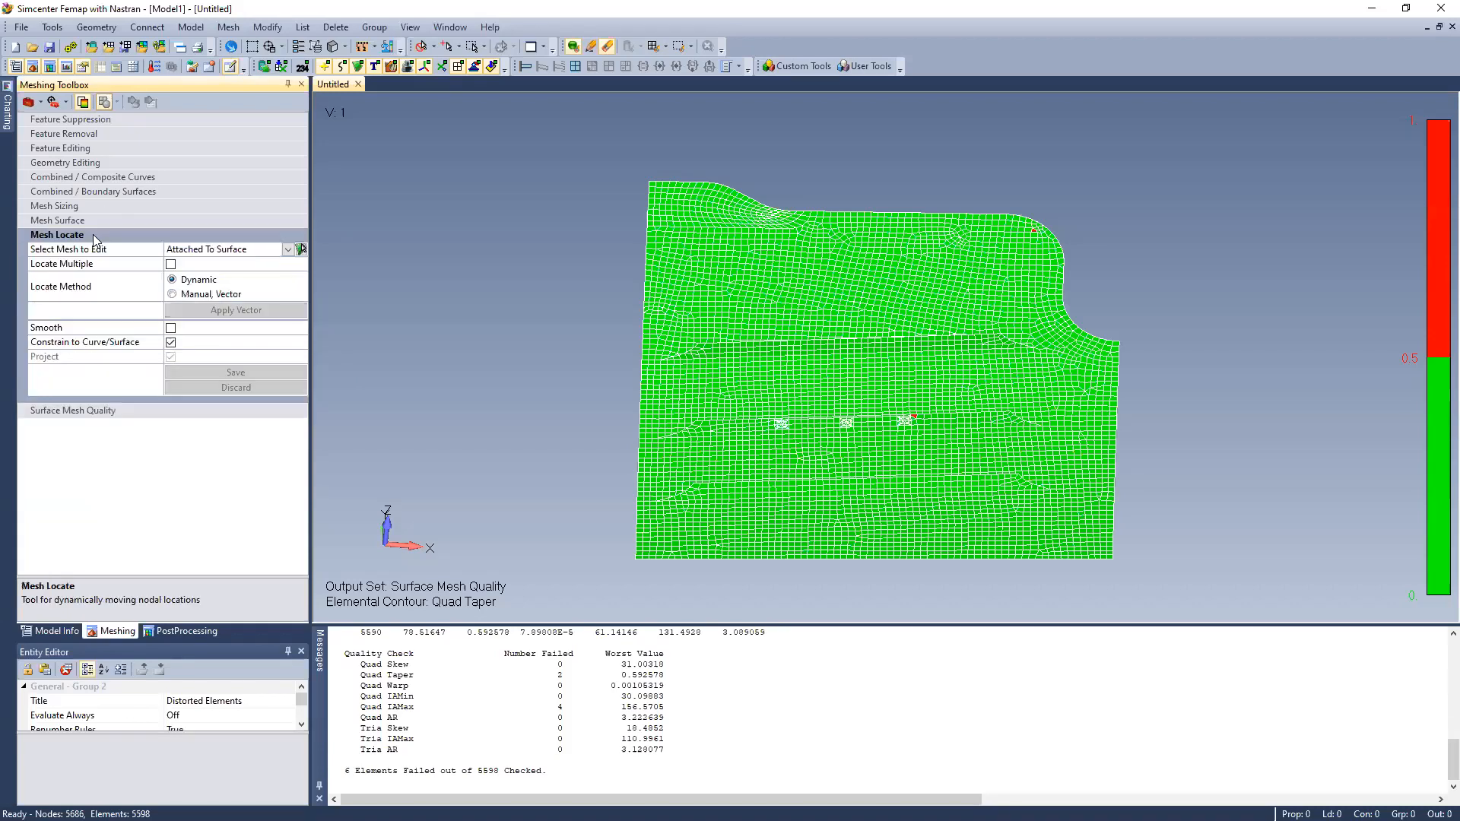
{"action": "middle_click_drag", "start_coordinate": [596, 290], "coordinate": [585, 288]}
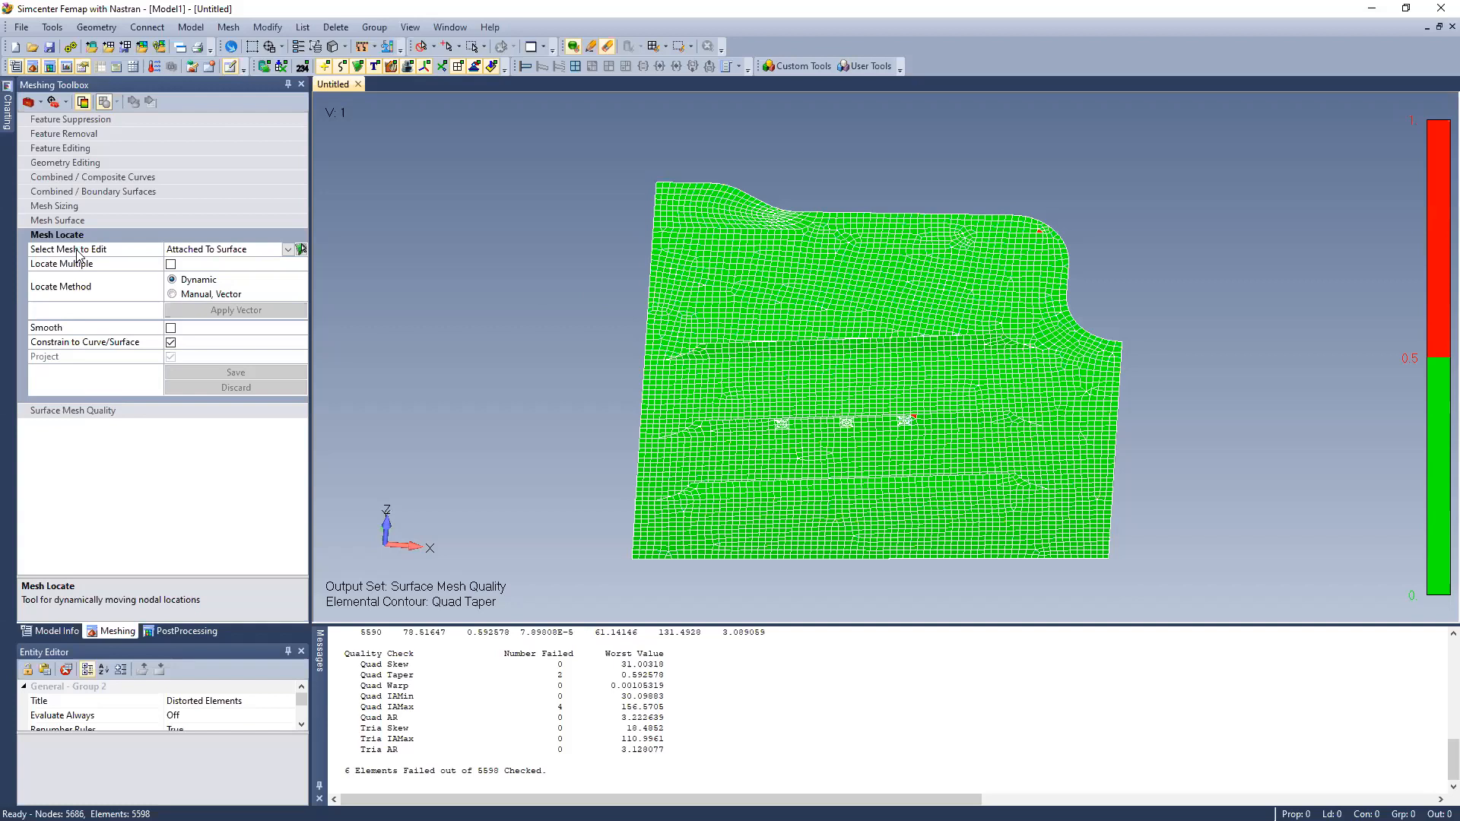
{"action": "left_click", "coordinate": [288, 251]}
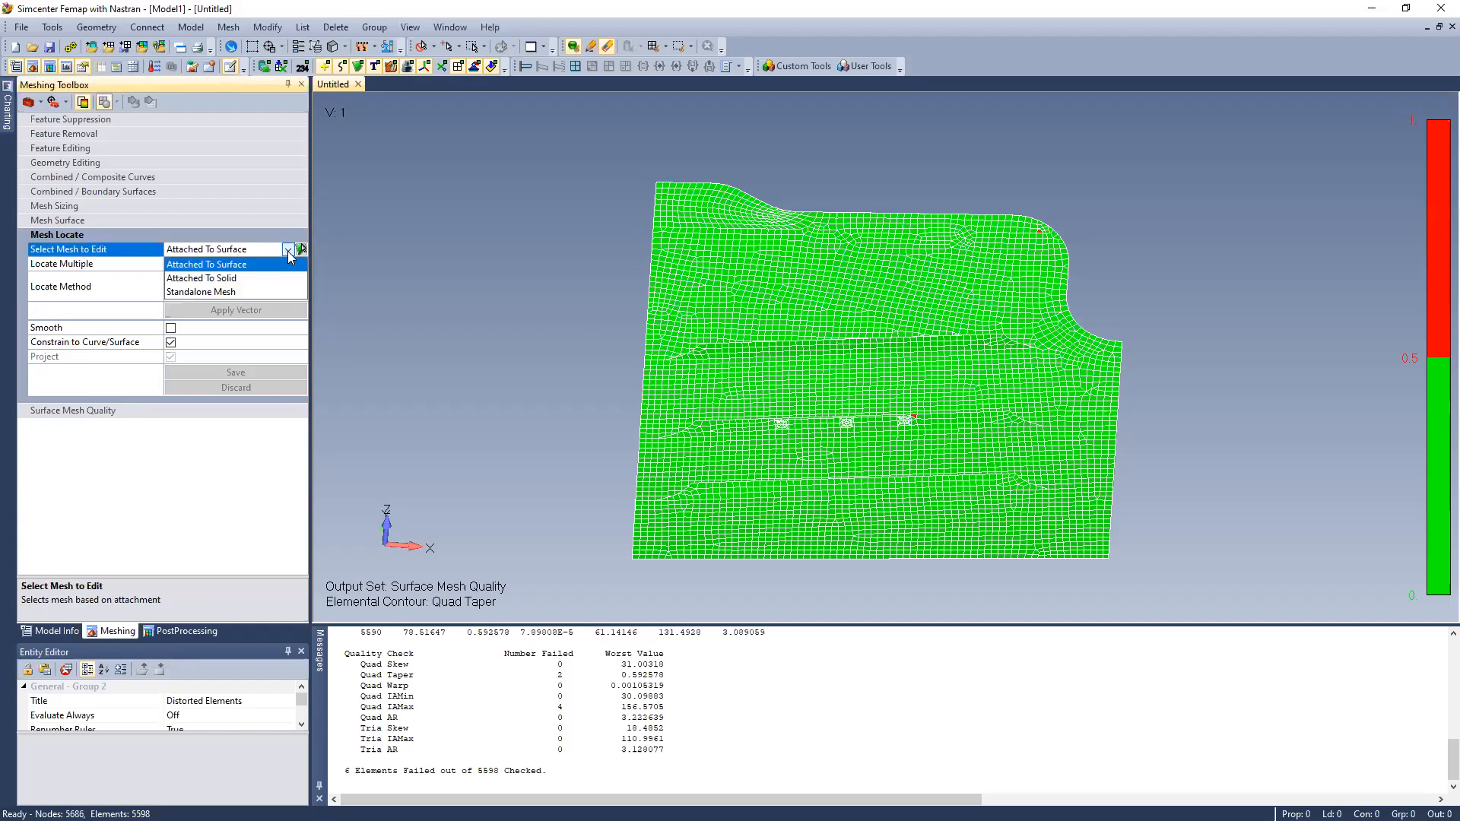
{"action": "left_click", "coordinate": [291, 293]}
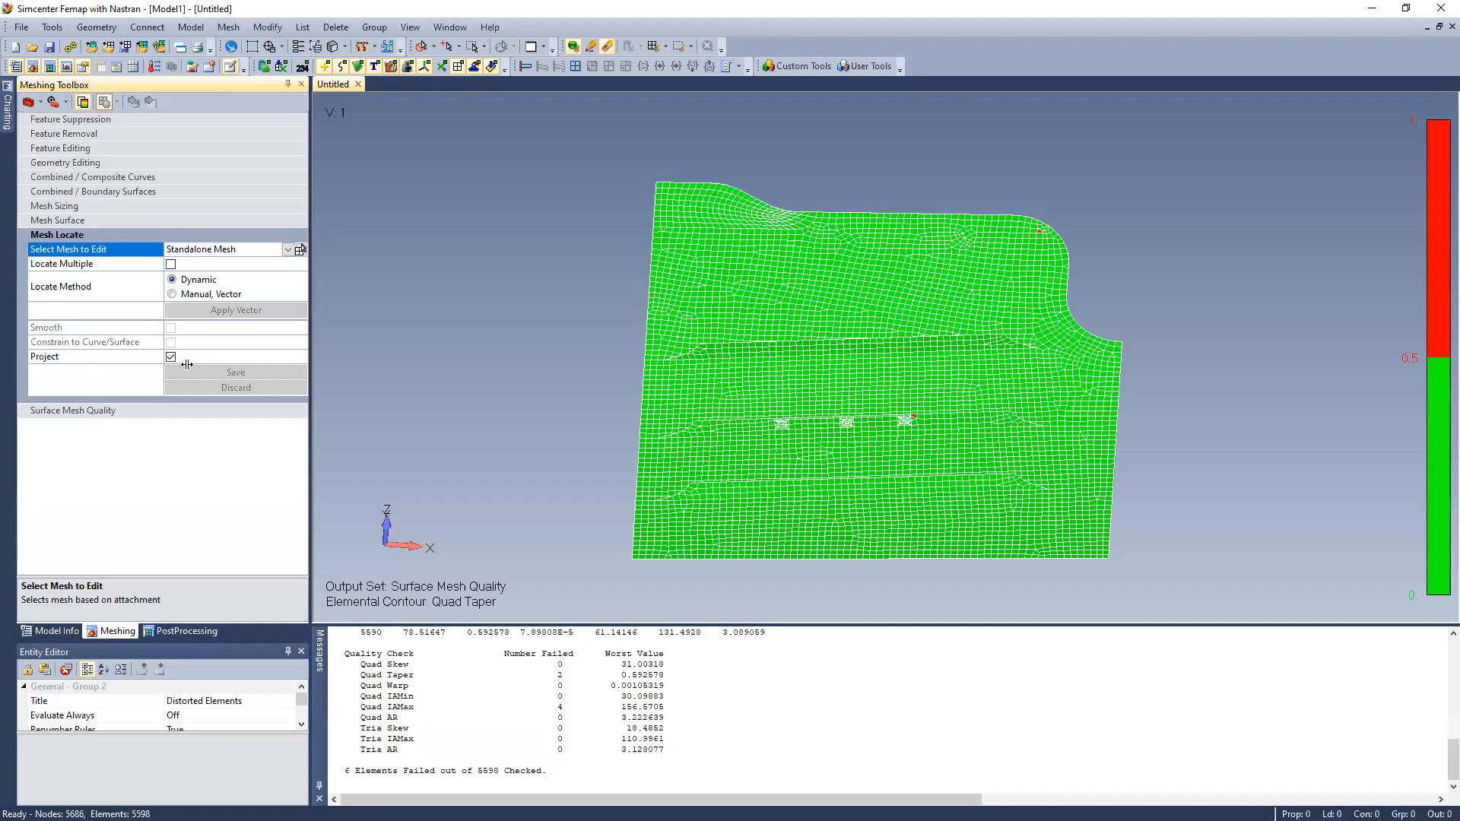
{"action": "middle_click_drag", "start_coordinate": [579, 395], "coordinate": [596, 378]}
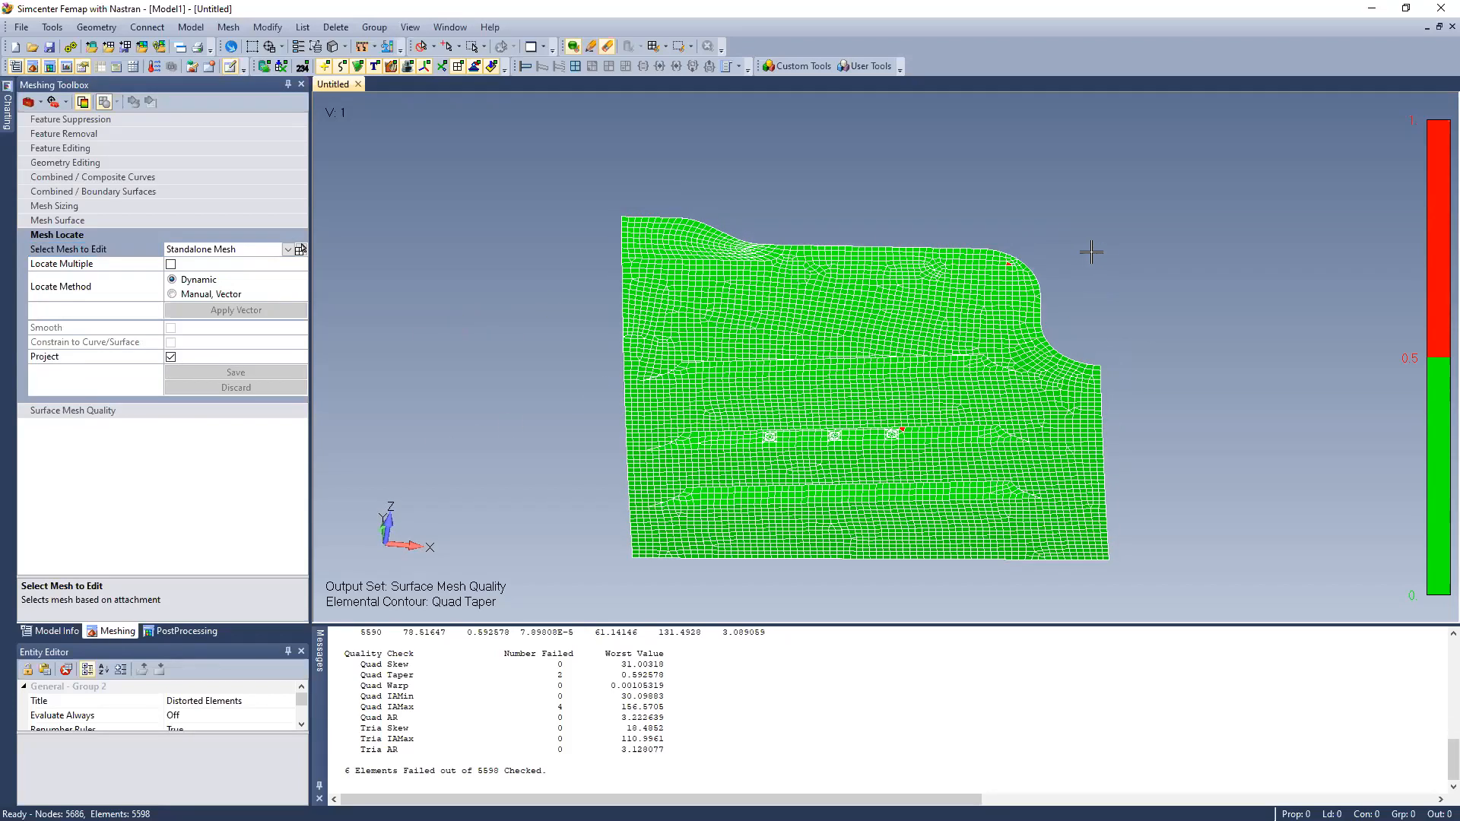
{"action": "scroll", "coordinate": [1091, 253], "scroll_direction": "up", "scroll_amount": 6}
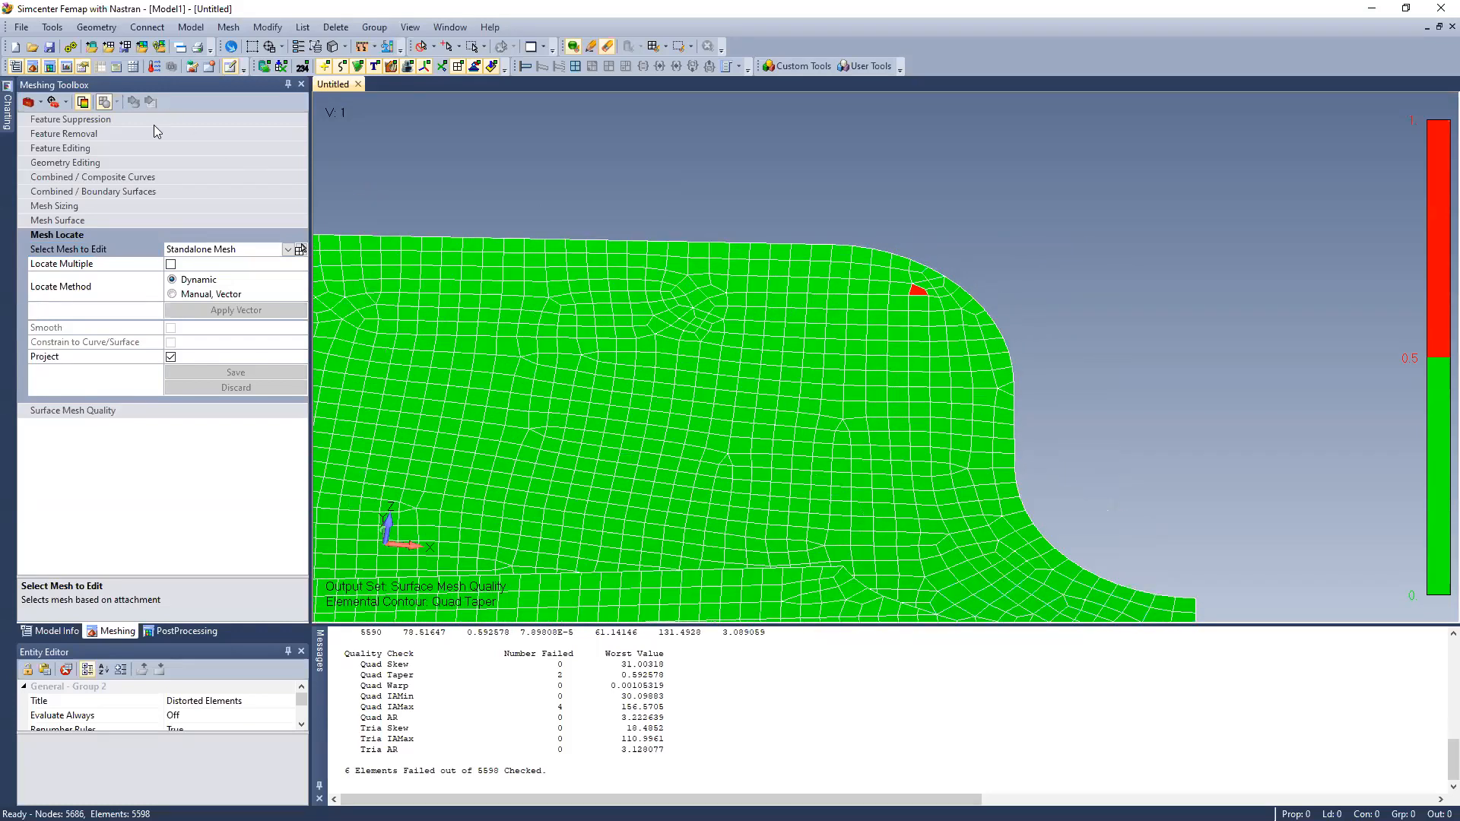
Select the patch of elements around the failed quad in the panel's convex rounded corner for node relocation
{"action": "left_click", "coordinate": [300, 250]}
{"action": "left_click_drag", "start_coordinate": [864, 260], "coordinate": [1036, 384]}
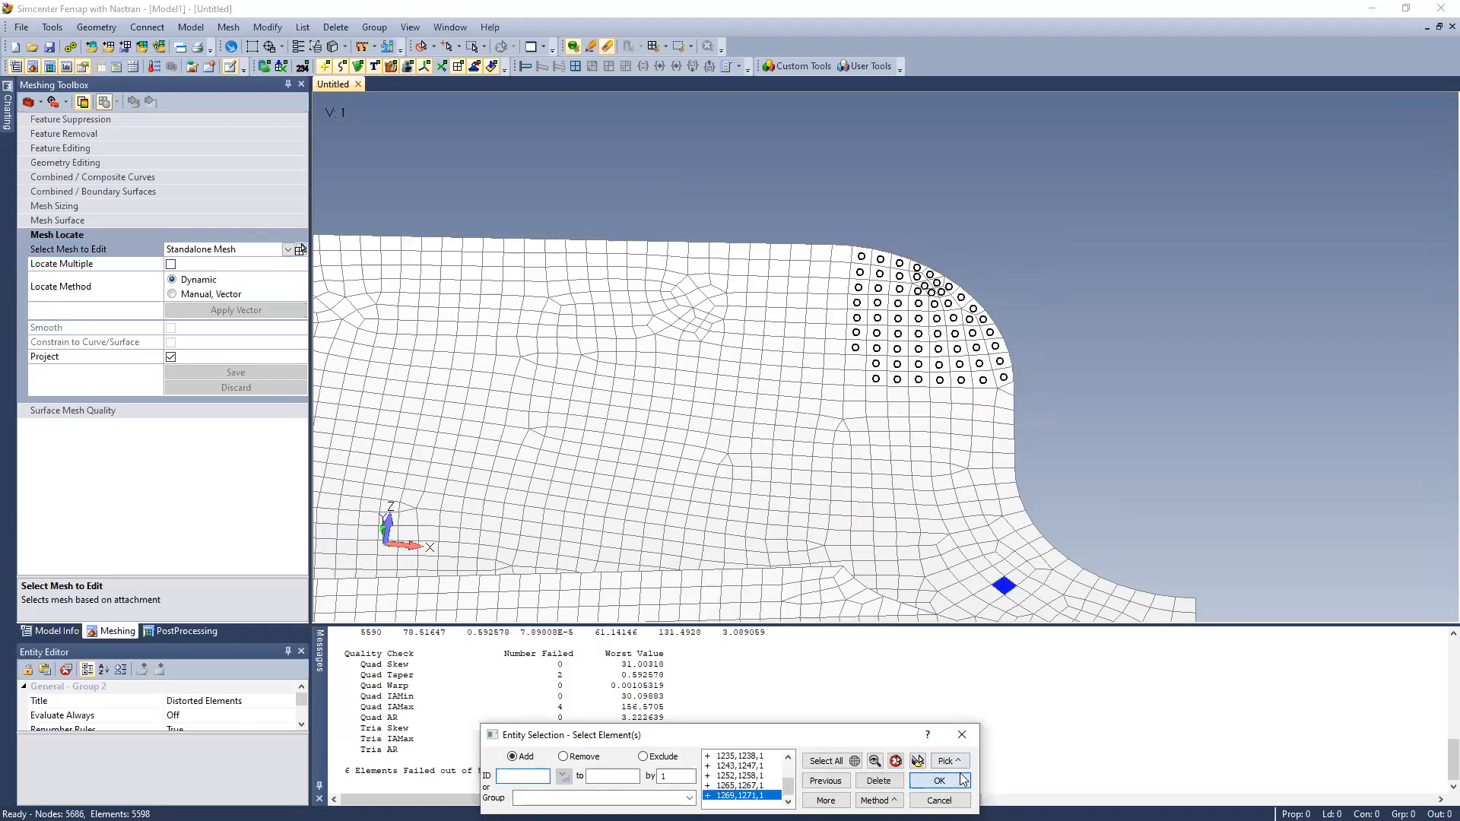
{"action": "left_click", "coordinate": [961, 780]}
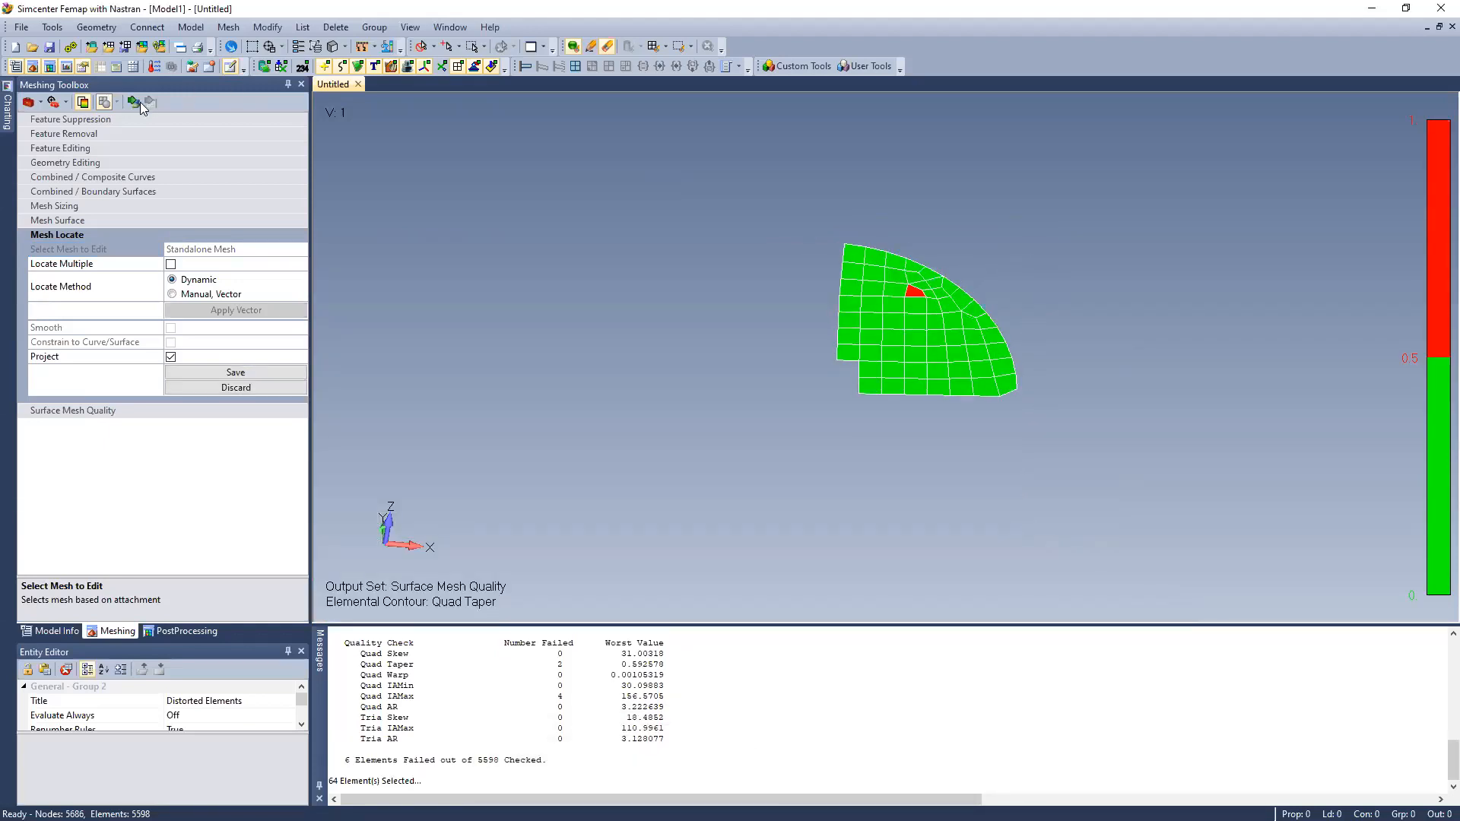
Move a node of the failed quad in the rounded corner to reduce its taper, save the edit, and redisplay the quality plot
{"action": "scroll", "coordinate": [923, 287], "scroll_direction": "up", "scroll_amount": 1}
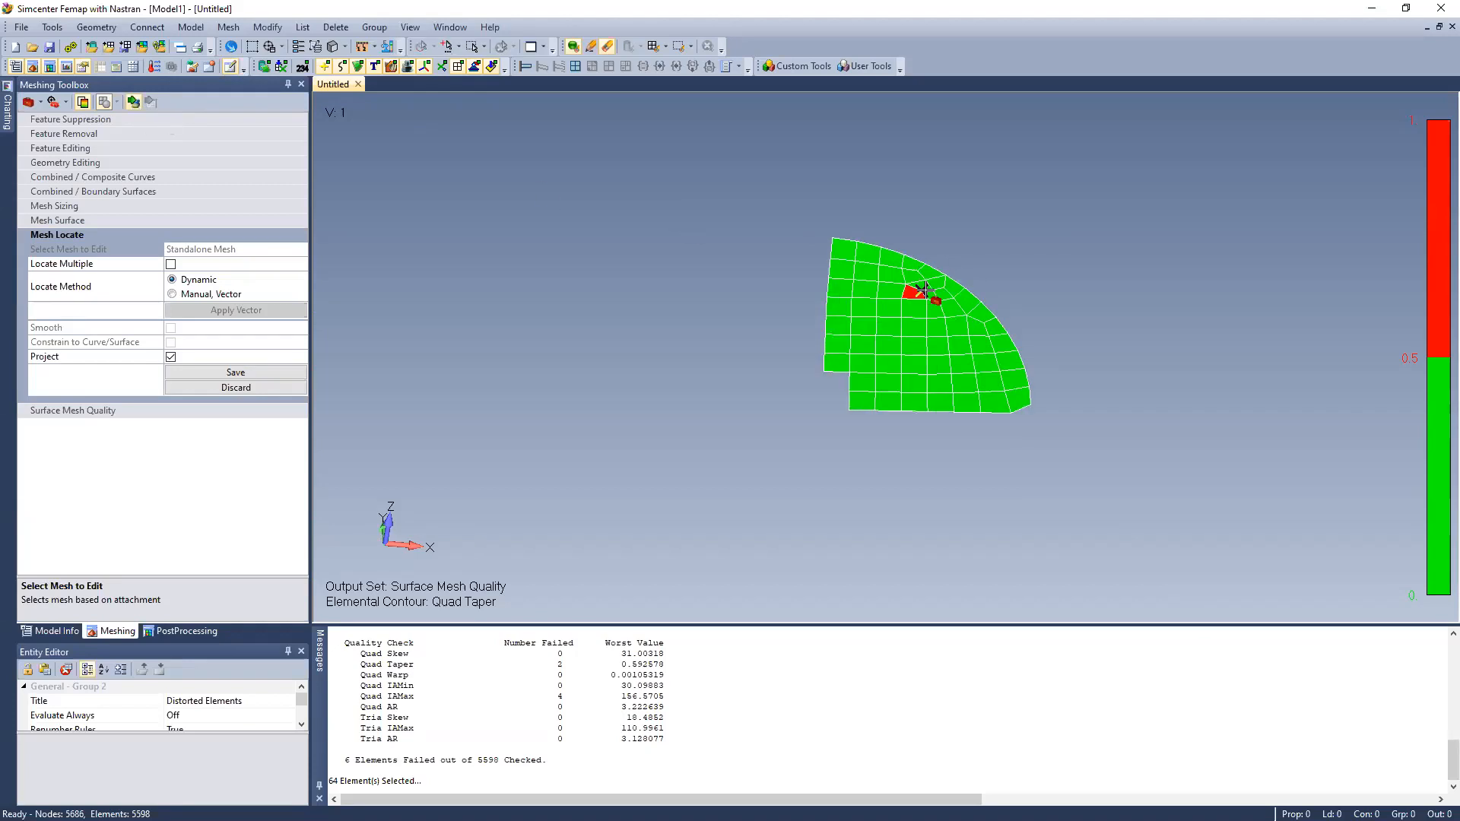
{"action": "left_click_drag", "start_coordinate": [925, 301], "coordinate": [922, 303]}
{"action": "left_click", "coordinate": [232, 373]}
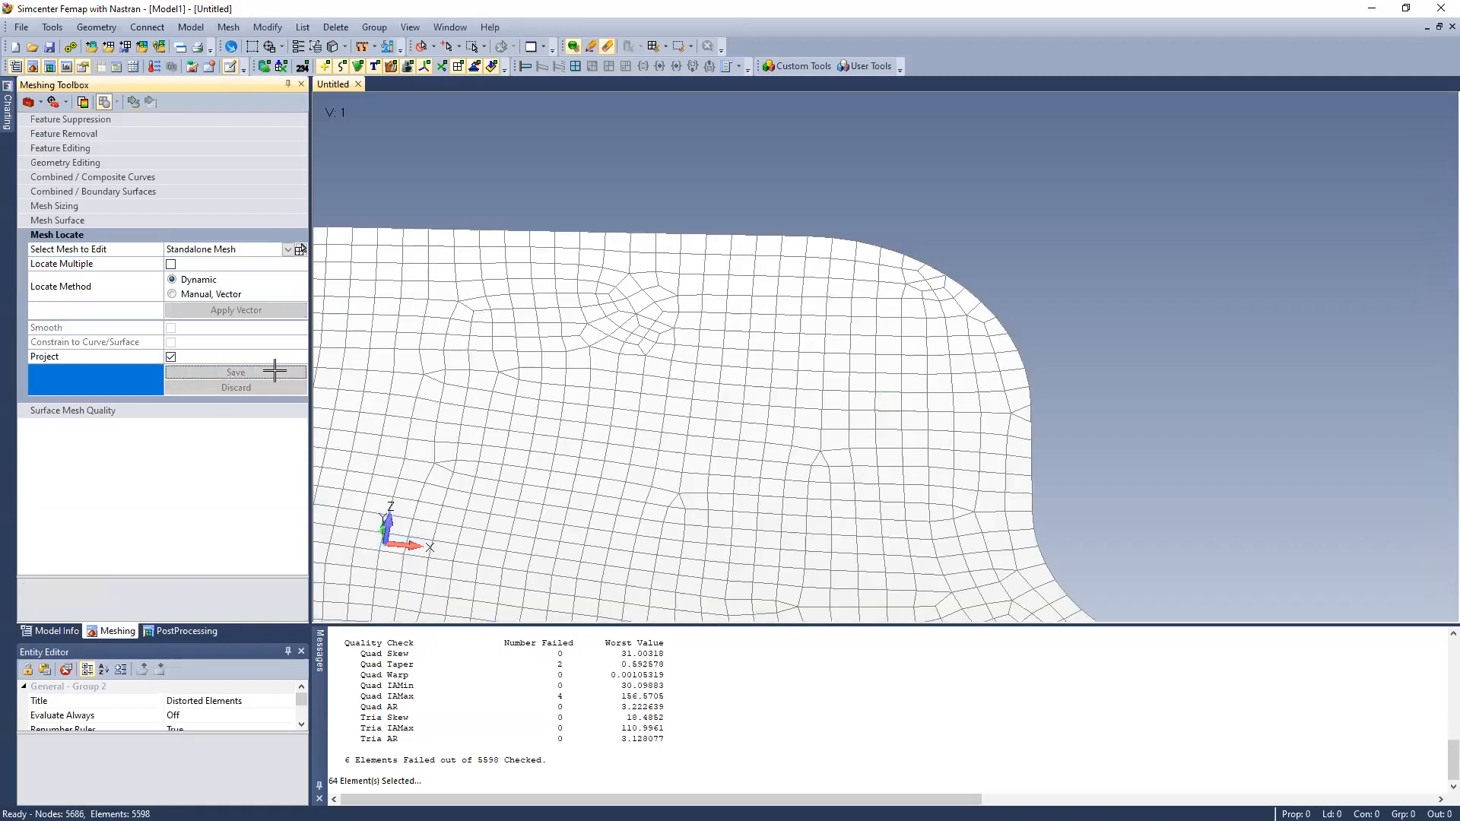
{"action": "scroll", "coordinate": [831, 384], "scroll_direction": "down", "scroll_amount": 3}
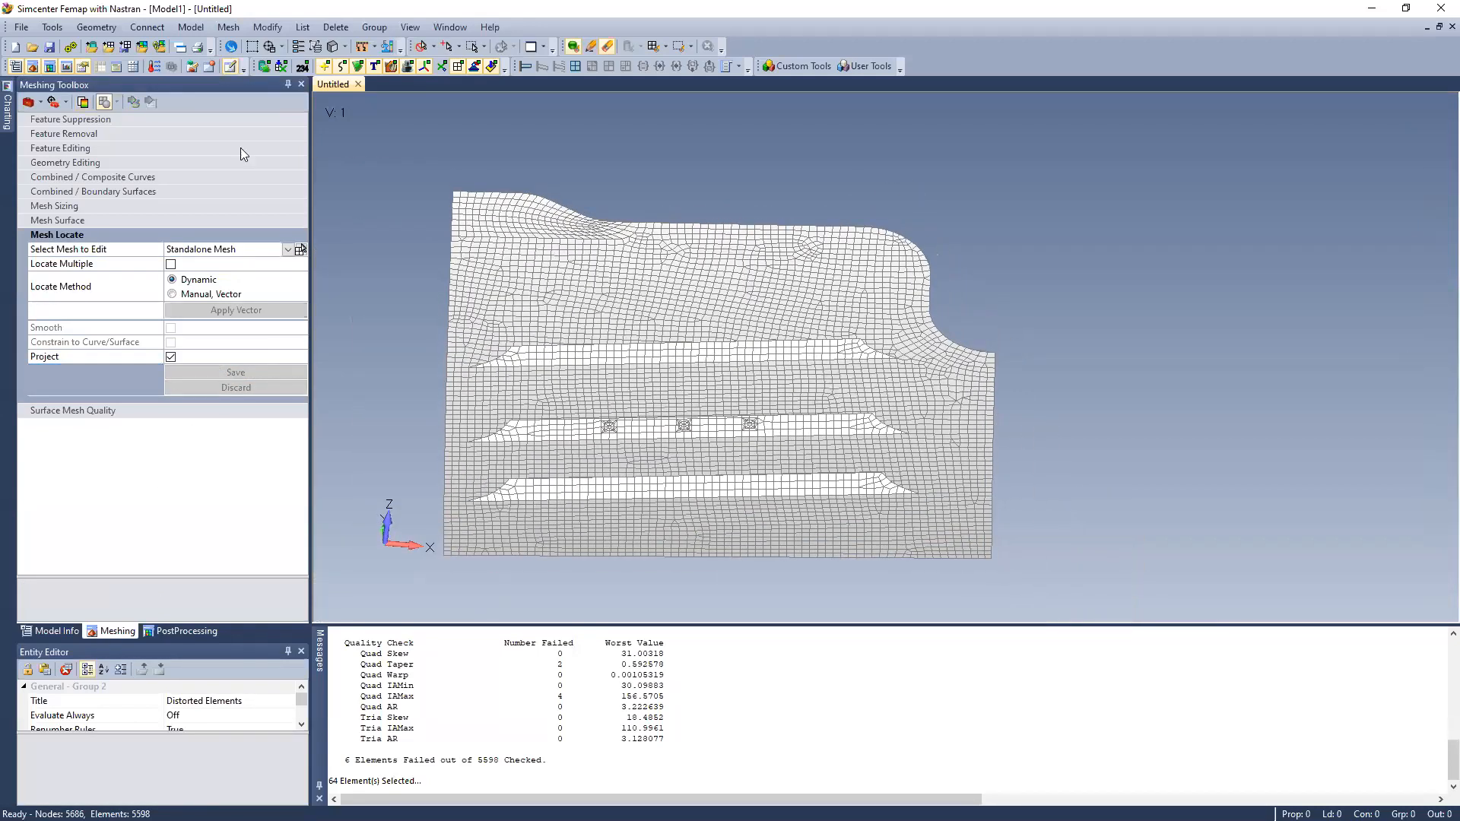
{"action": "left_click", "coordinate": [84, 102]}
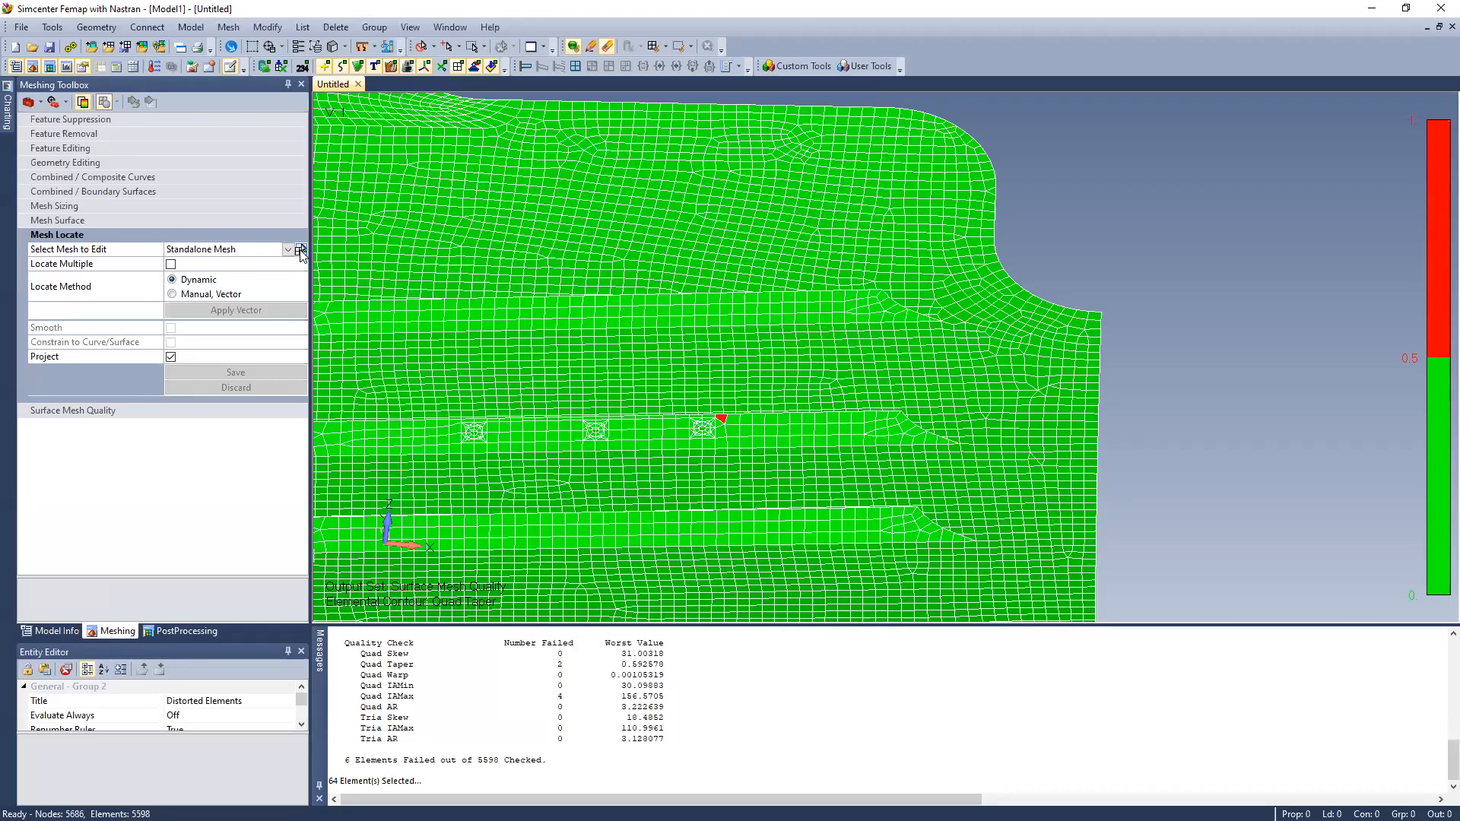
{"action": "left_click", "coordinate": [300, 249]}
{"action": "scroll", "coordinate": [707, 415], "scroll_direction": "up", "scroll_amount": 2}
{"action": "left_click", "coordinate": [724, 418]}
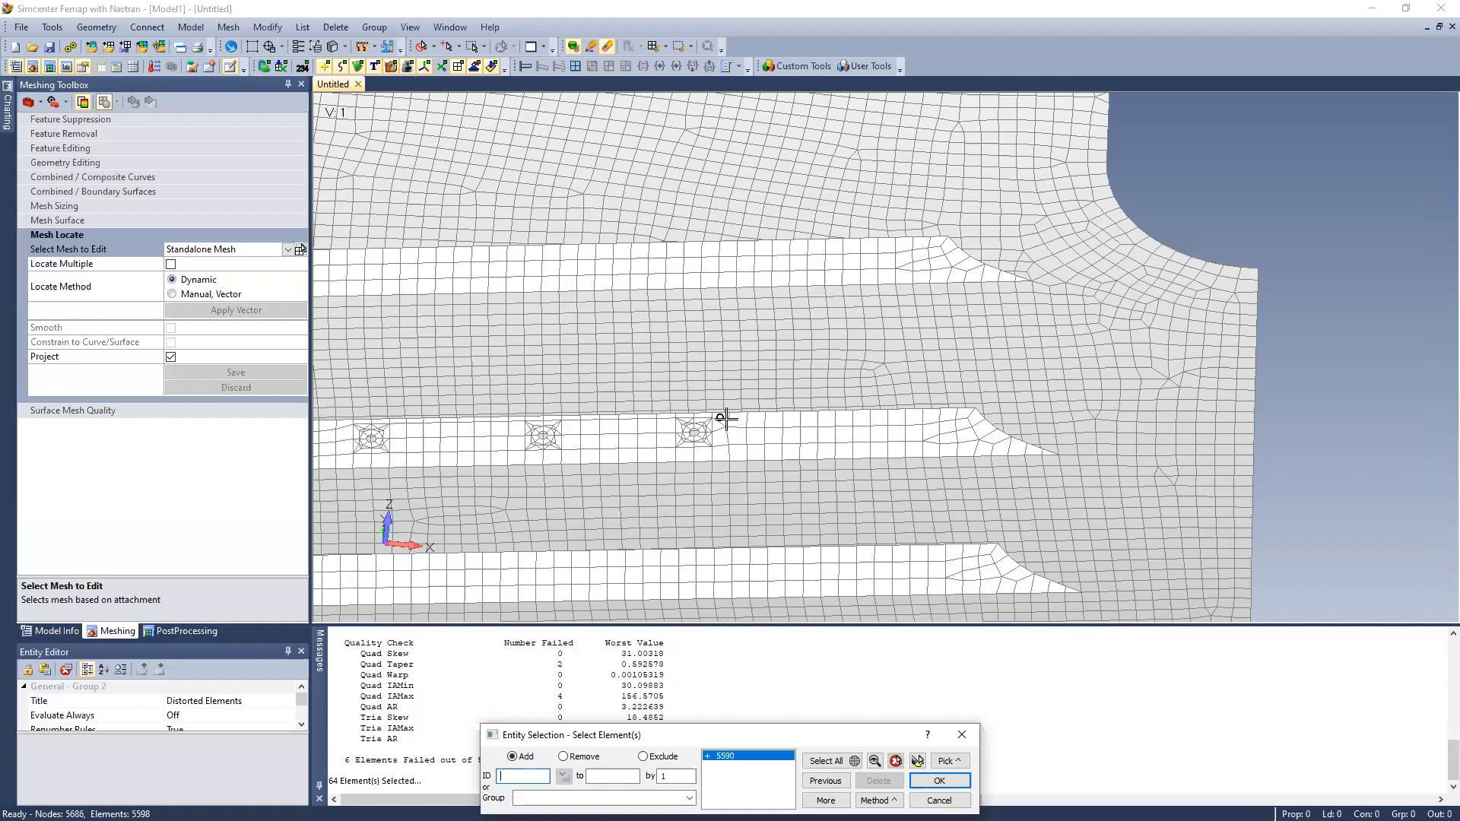
{"action": "left_click", "coordinate": [718, 421]}
{"action": "left_click", "coordinate": [731, 424]}
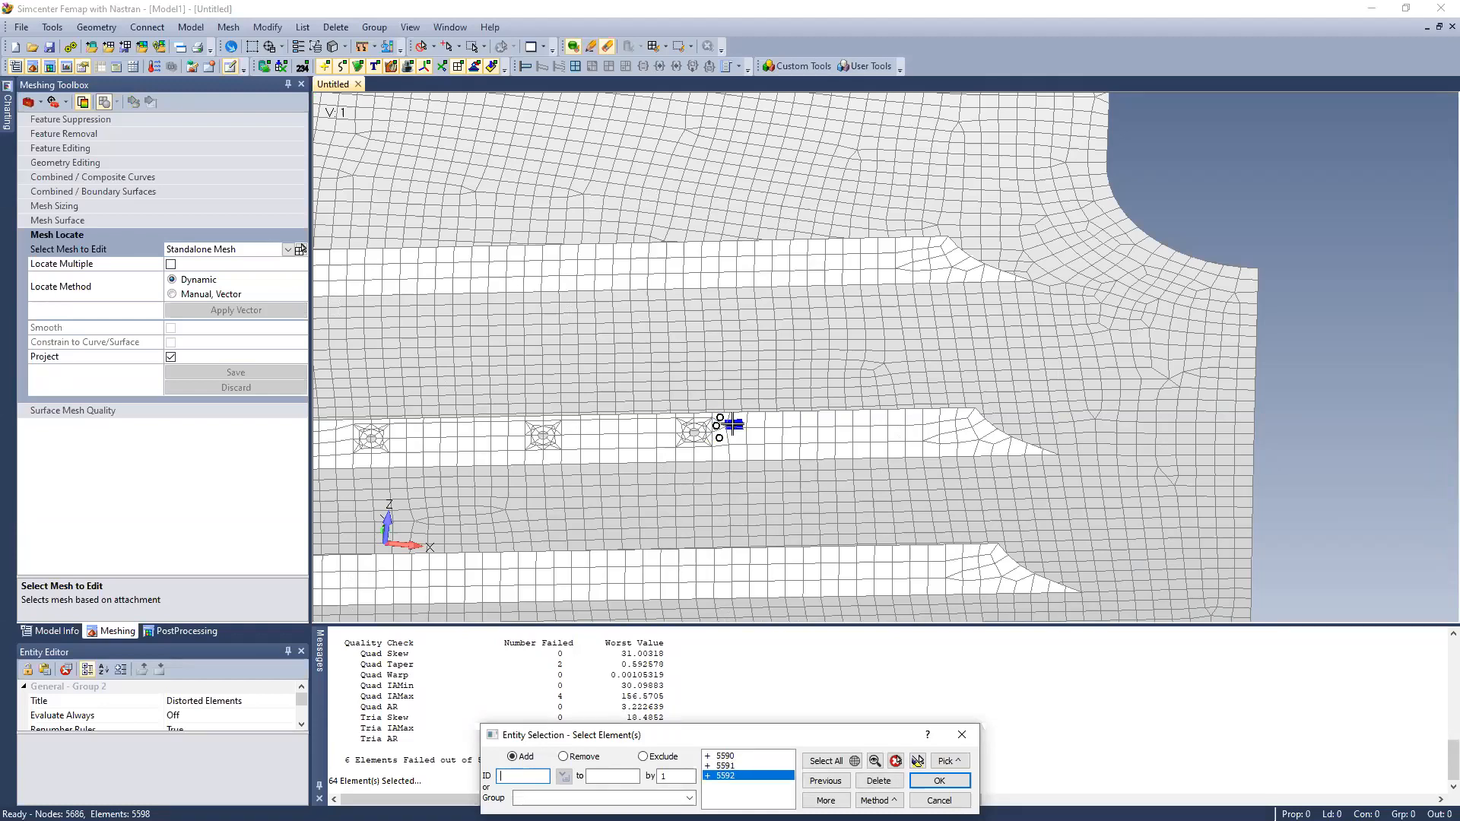
{"action": "left_click", "coordinate": [733, 424]}
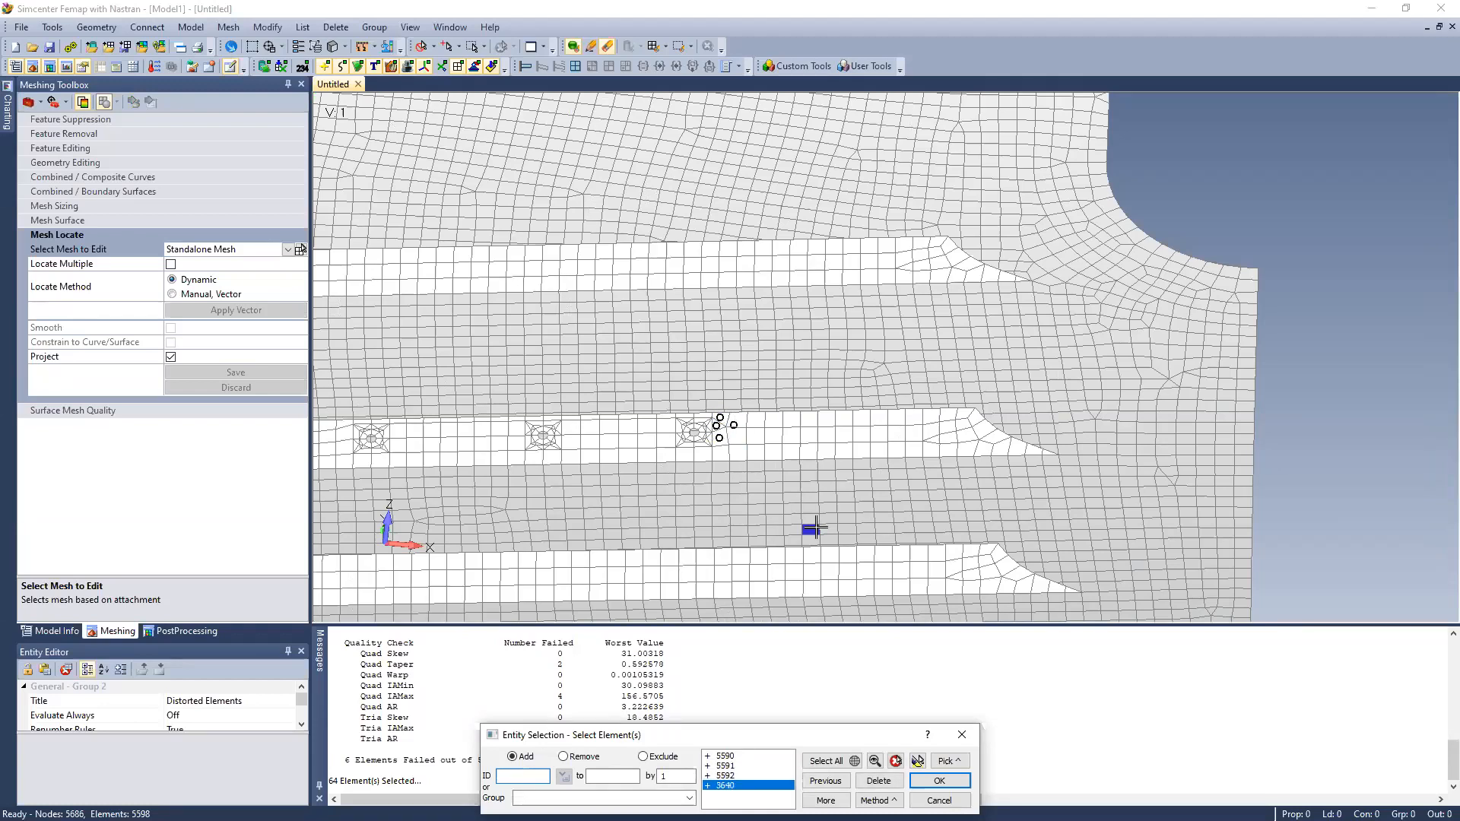
{"action": "left_click", "coordinate": [734, 424]}
{"action": "left_click", "coordinate": [735, 426]}
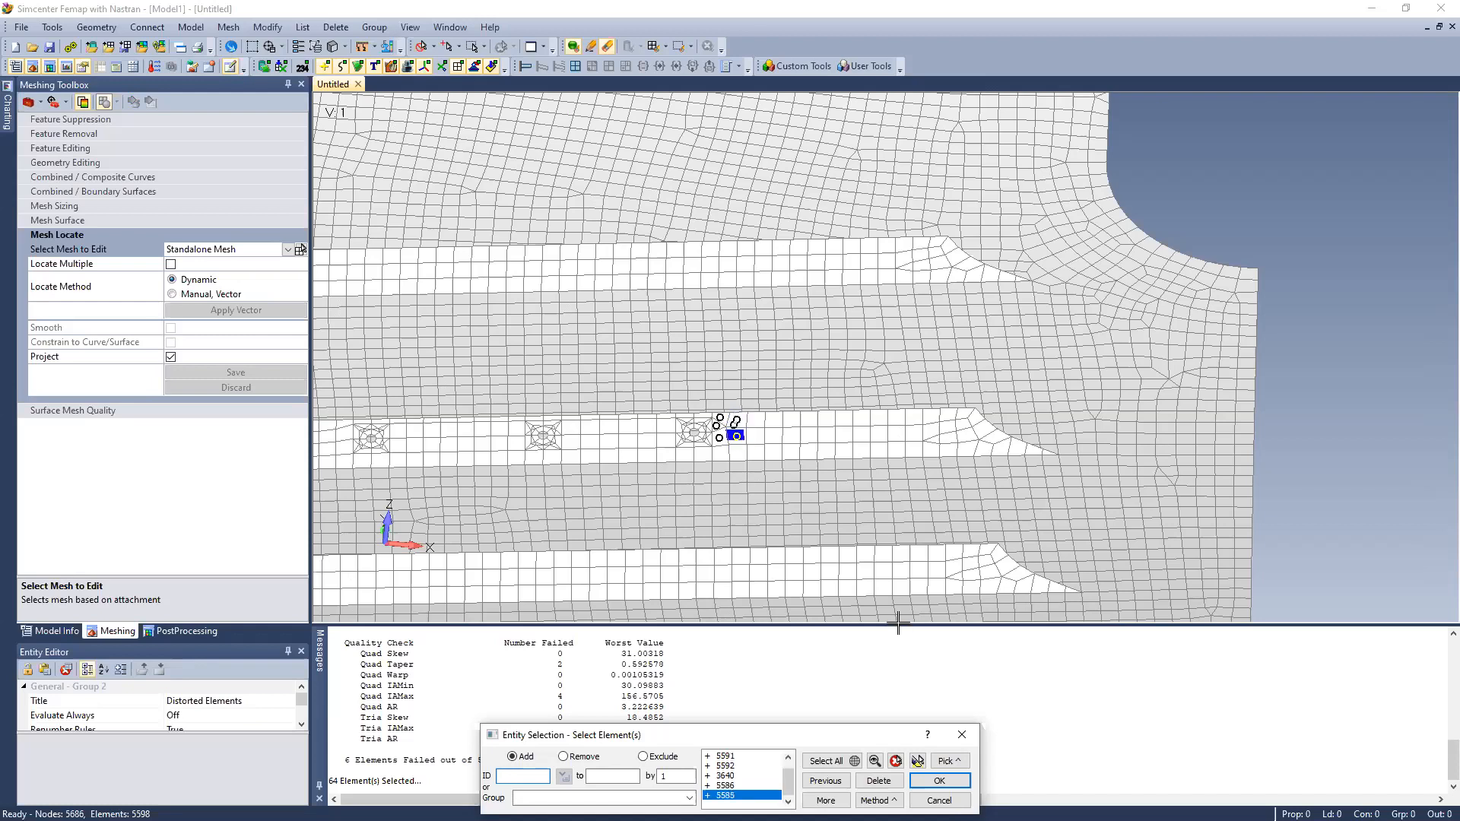
{"action": "left_click", "coordinate": [940, 780]}
Select elements 5592, 5591, 5590, 5586 and 5585 around the failed quad beside the middle rib's last hole for node relocation
{"action": "left_click", "coordinate": [300, 253]}
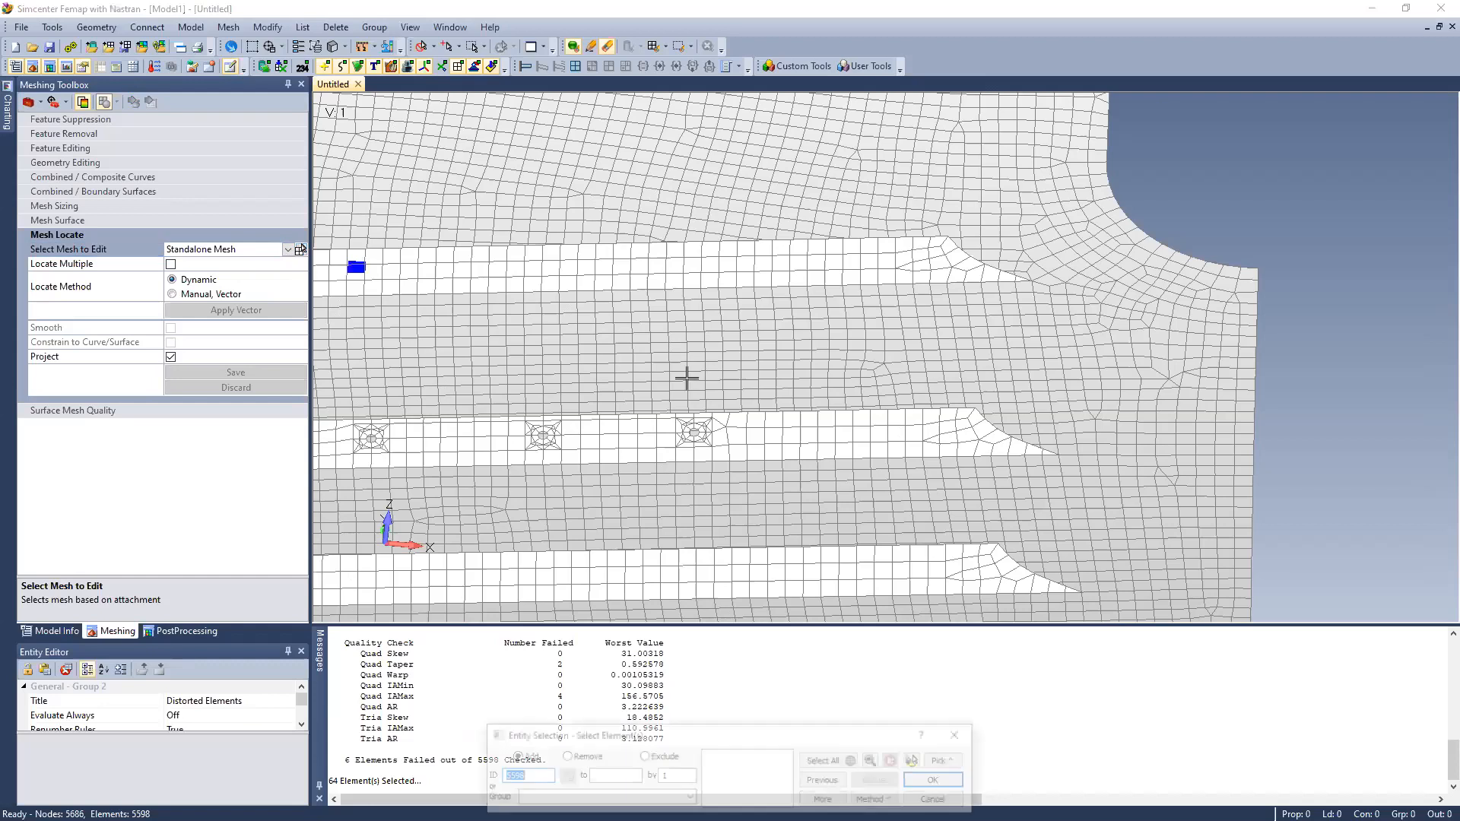
{"action": "left_click", "coordinate": [718, 430]}
{"action": "left_click", "coordinate": [716, 422]}
{"action": "left_click", "coordinate": [721, 418]}
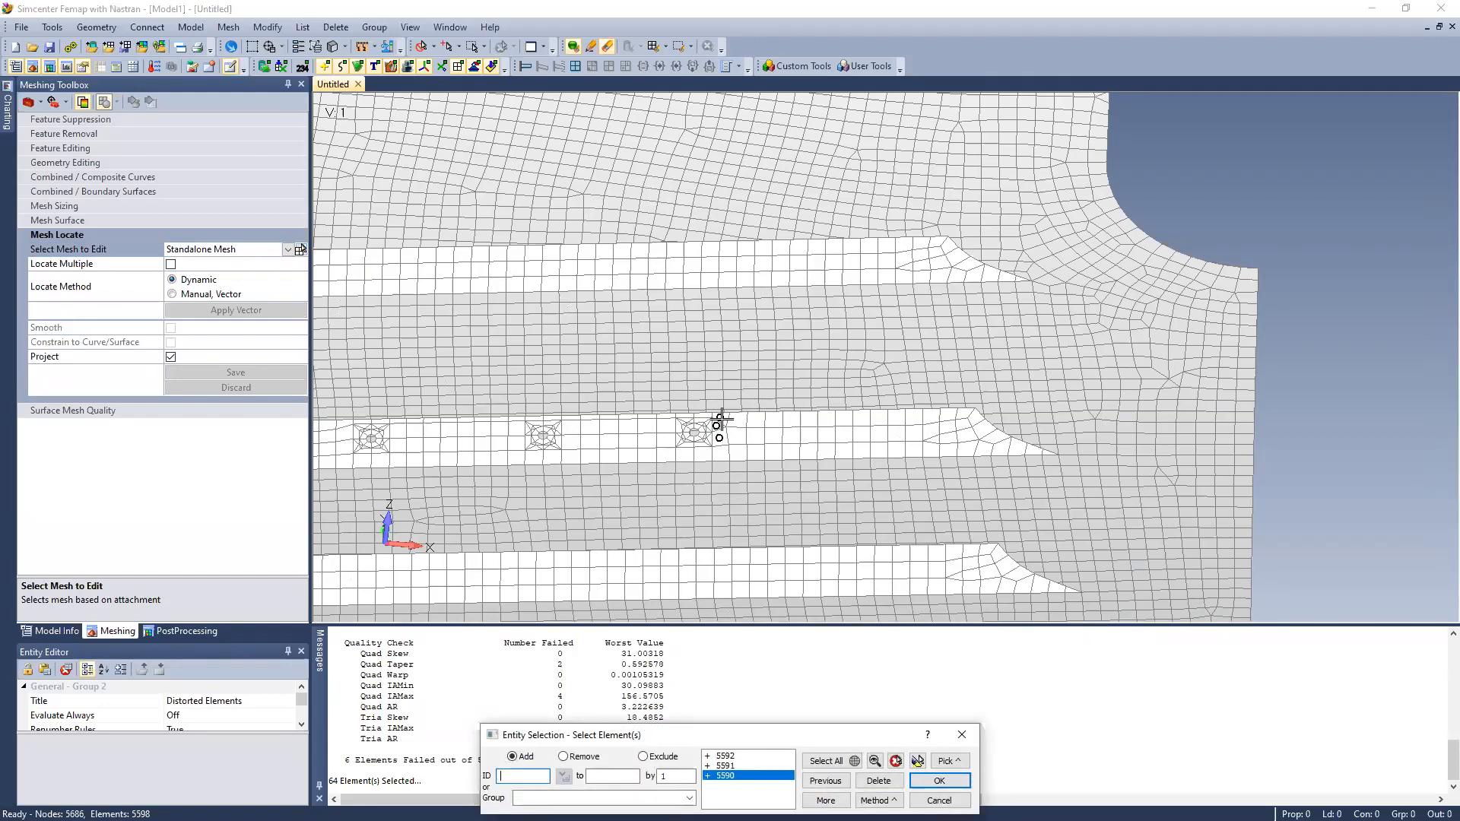
{"action": "left_click", "coordinate": [737, 419]}
{"action": "left_click", "coordinate": [737, 437]}
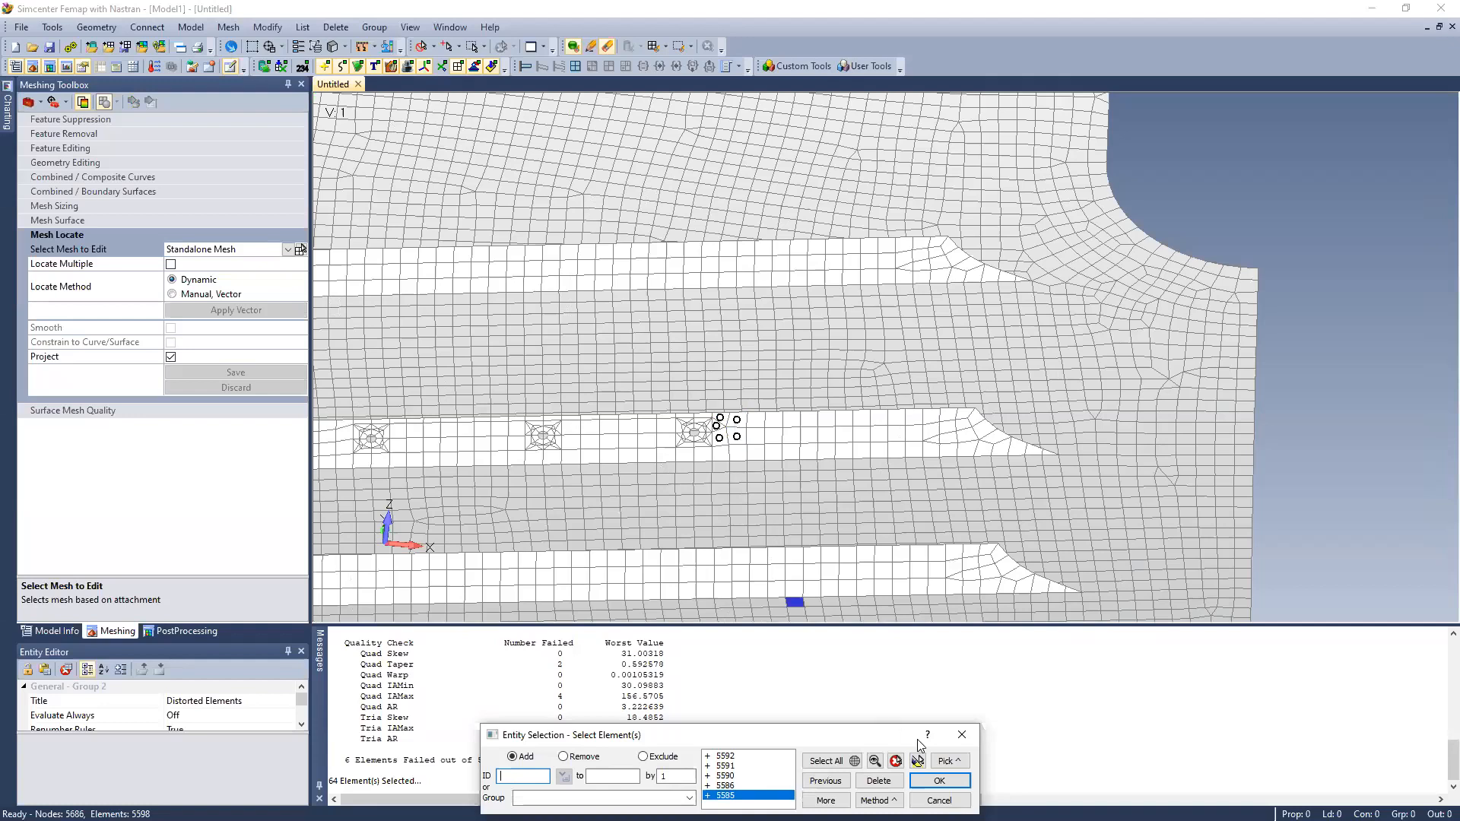
{"action": "left_click", "coordinate": [939, 781]}
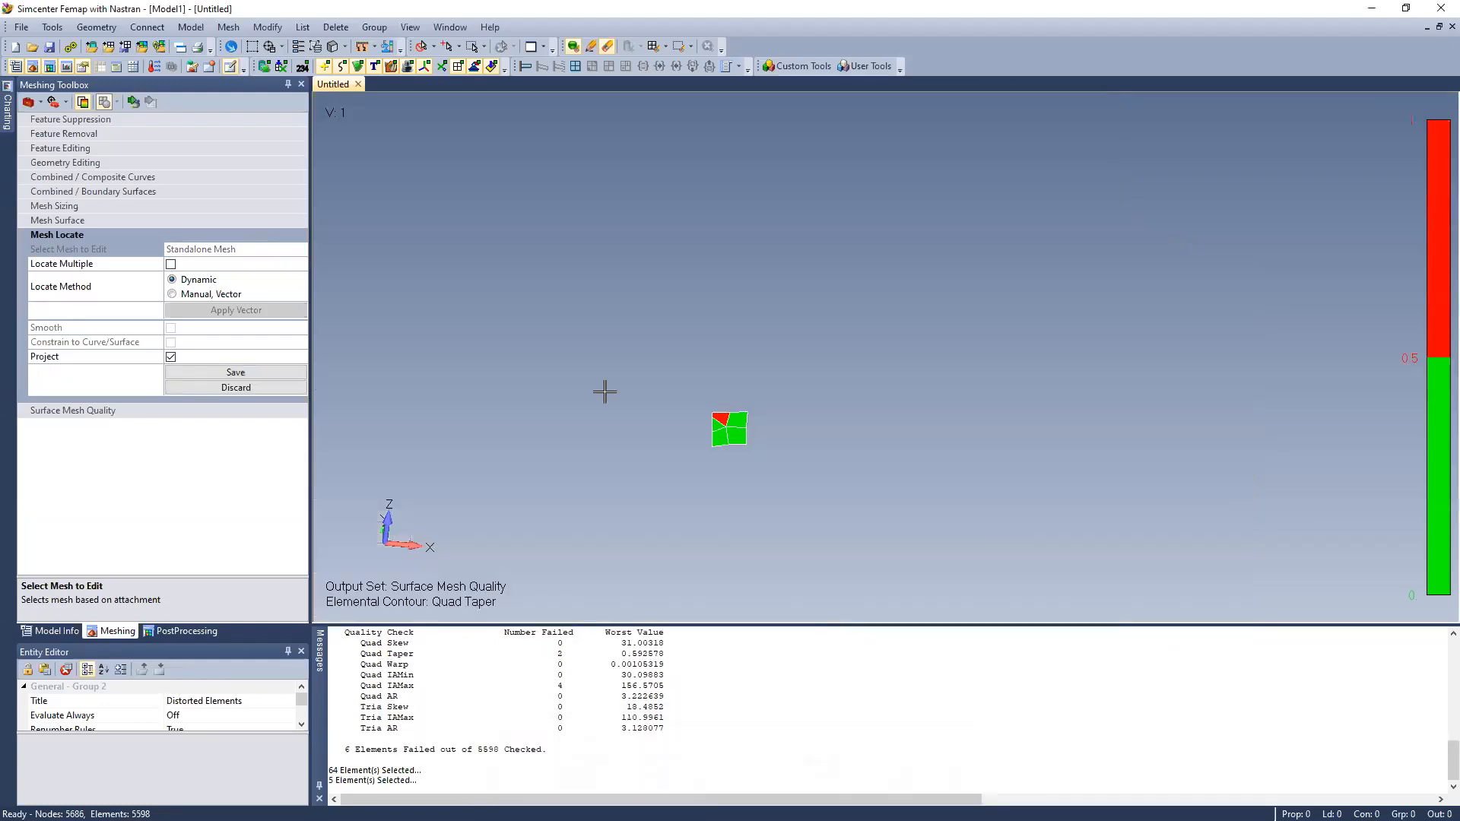
Move the shared node of the five selected elements to reduce the failed quad's taper and save the edit
{"action": "left_click", "coordinate": [132, 103]}
{"action": "left_click_drag", "start_coordinate": [725, 425], "coordinate": [727, 422]}
{"action": "left_click", "coordinate": [236, 374]}
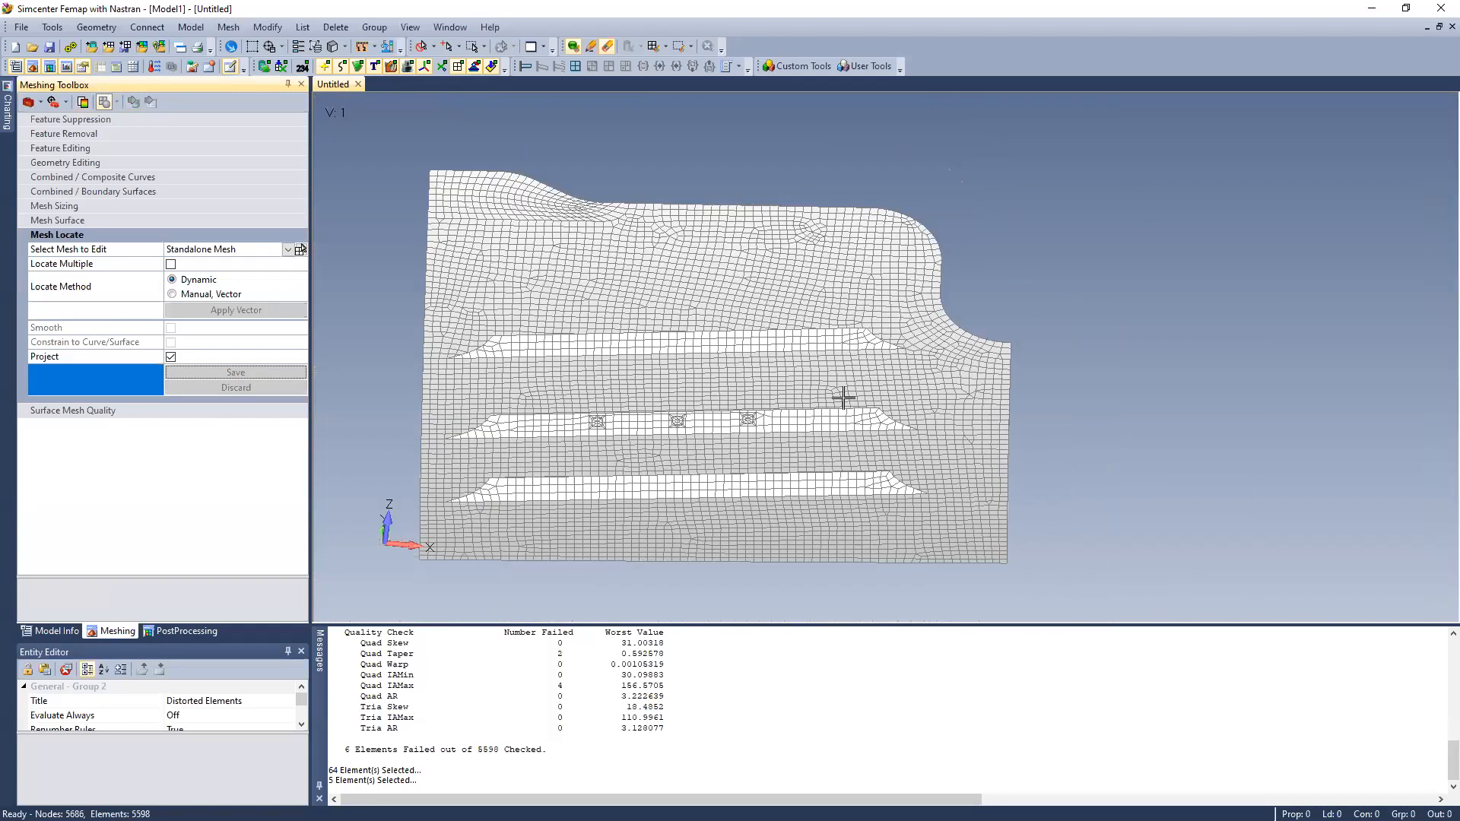
Rerun the element quality check on all elements of the panel with the current check settings
{"action": "left_click", "coordinate": [65, 32]}
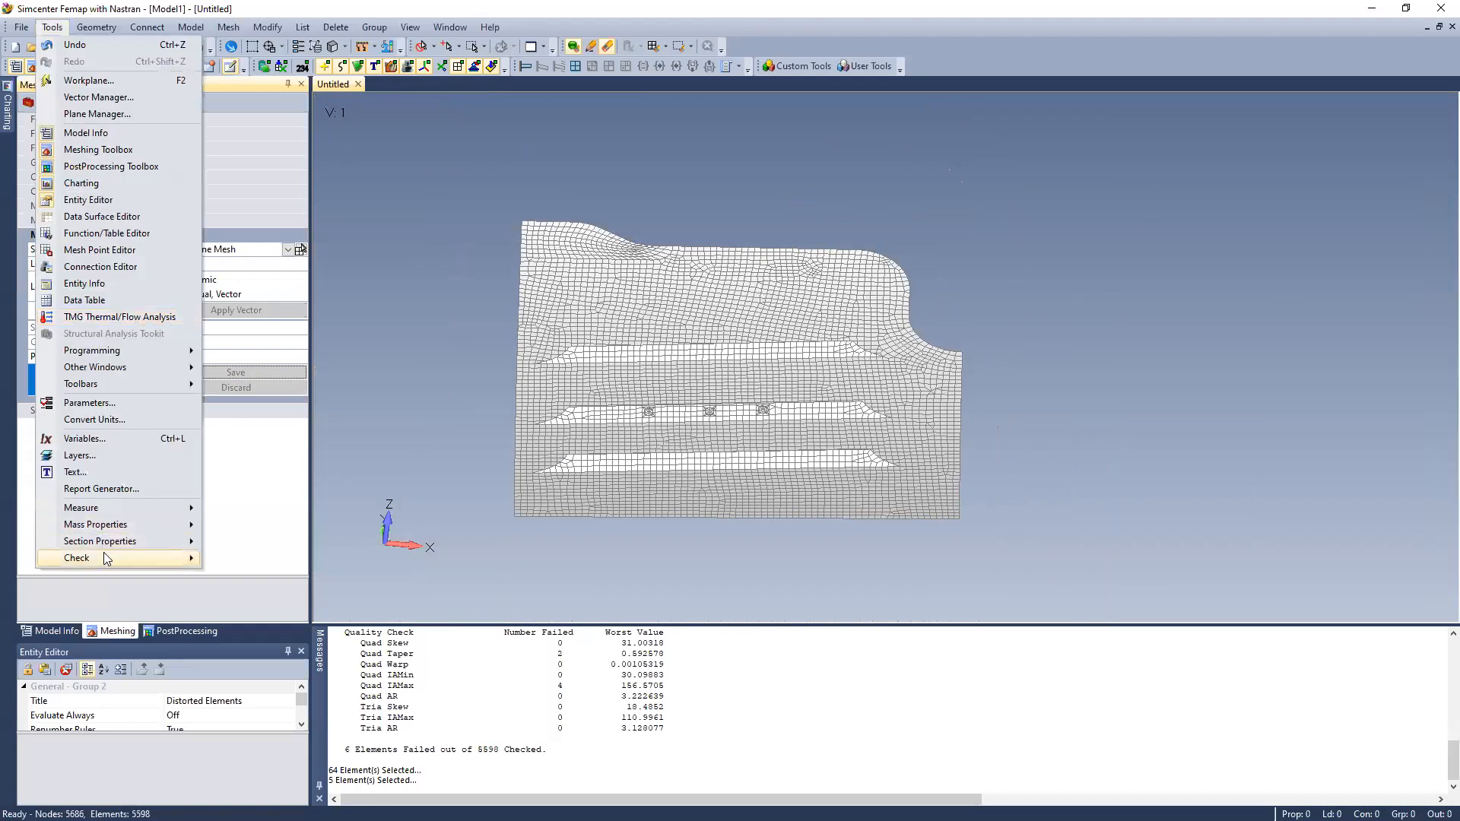
{"action": "mouse_move", "coordinate": [103, 555]}
{"action": "left_click", "coordinate": [281, 651]}
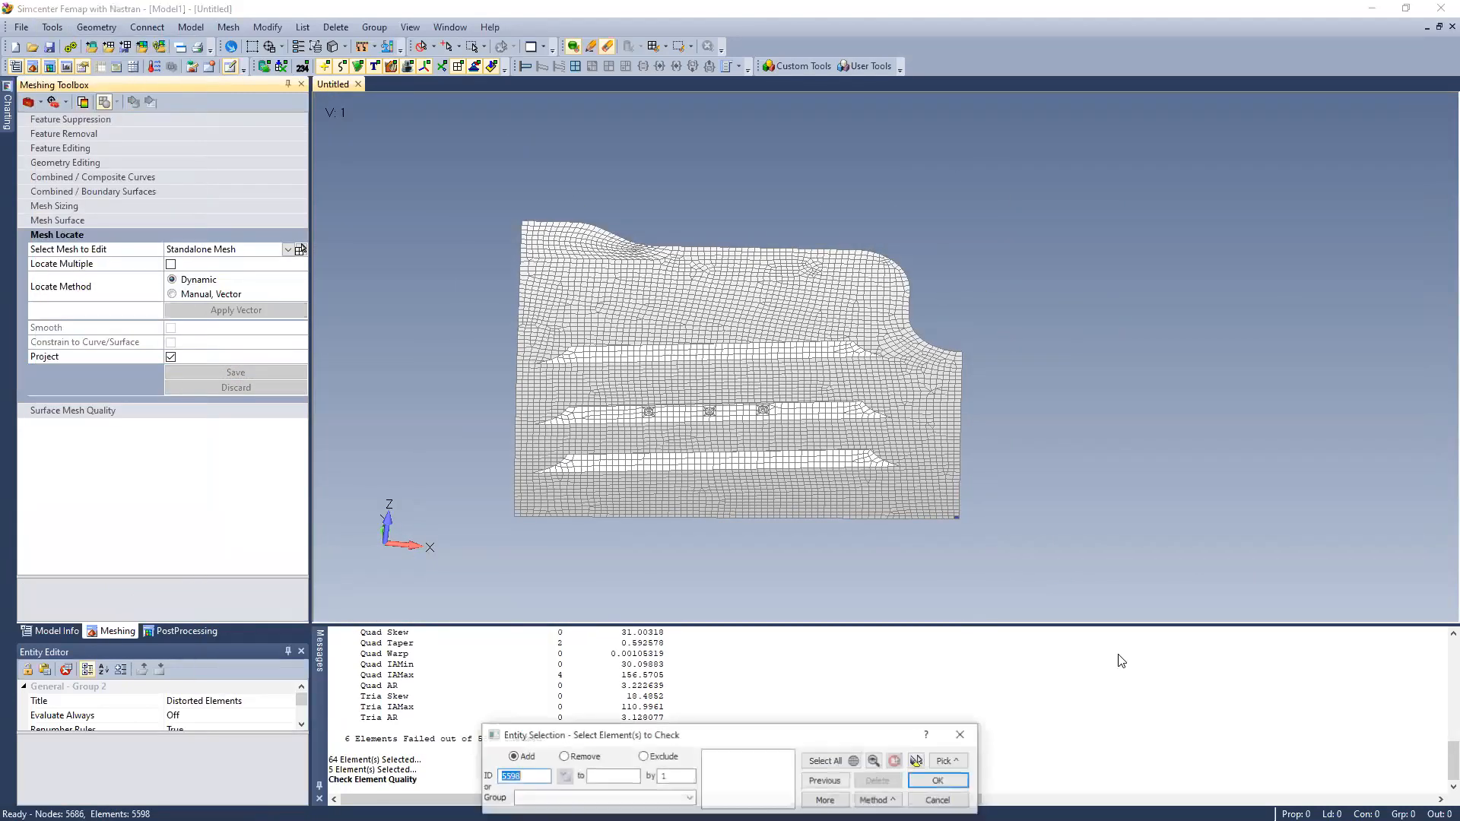
{"action": "left_click", "coordinate": [835, 763]}
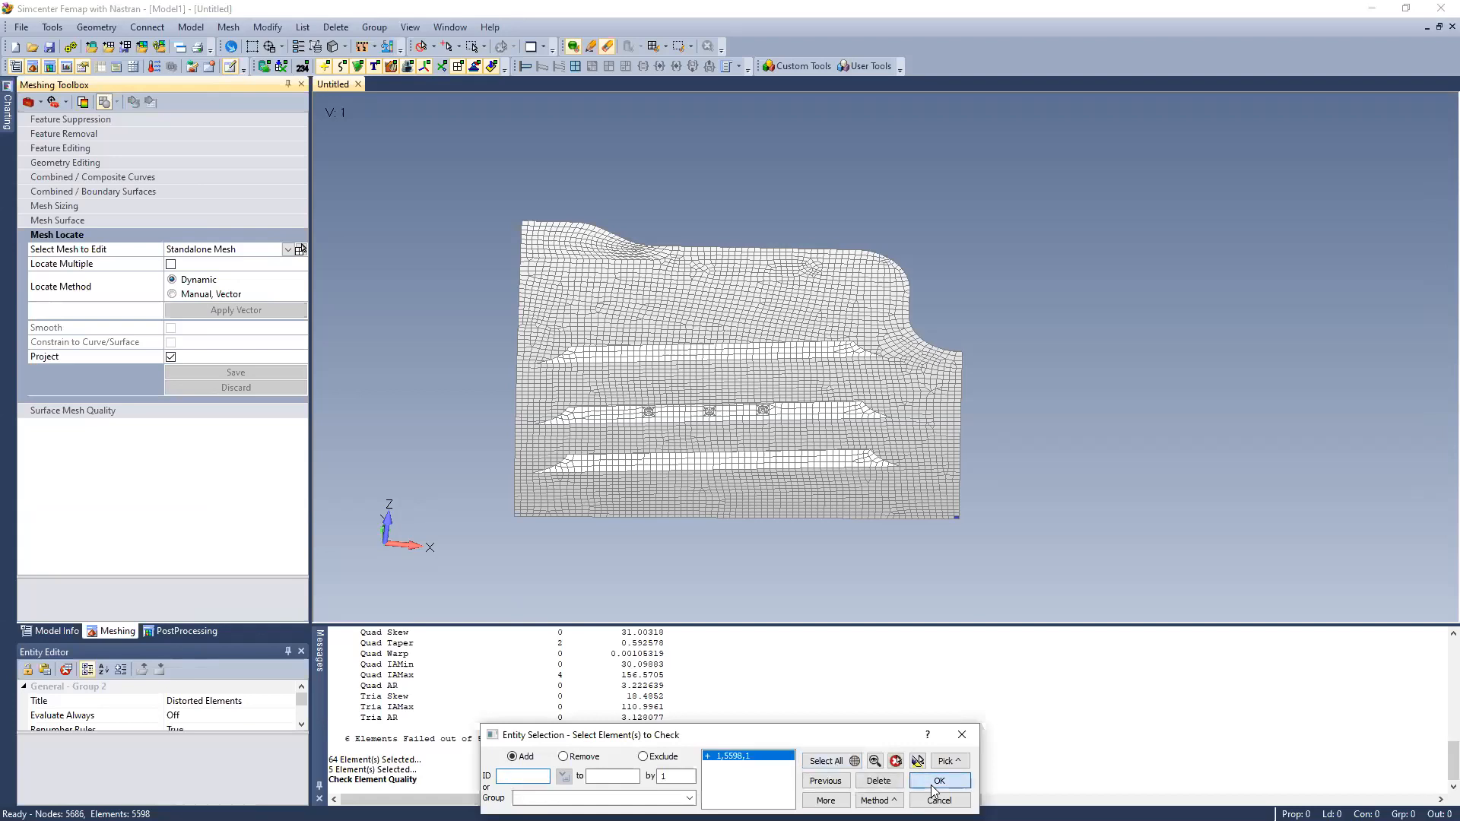
{"action": "left_click", "coordinate": [939, 781]}
{"action": "left_click", "coordinate": [1378, 622]}
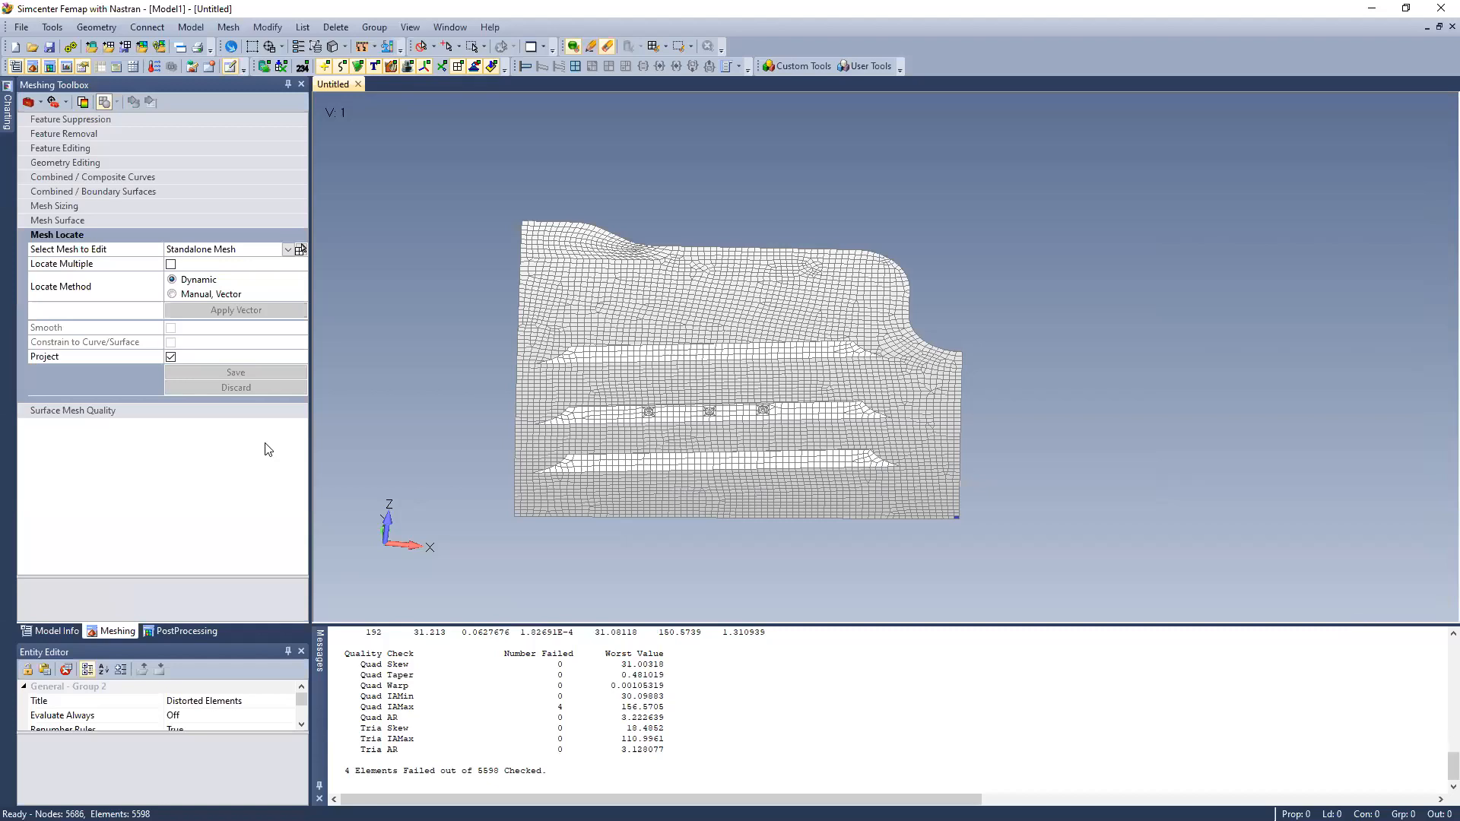
Redisplay the mesh quality plot and set the Surface Mesh Quality type to Quad IAMax to locate the remaining failed elements
{"action": "left_click", "coordinate": [81, 102]}
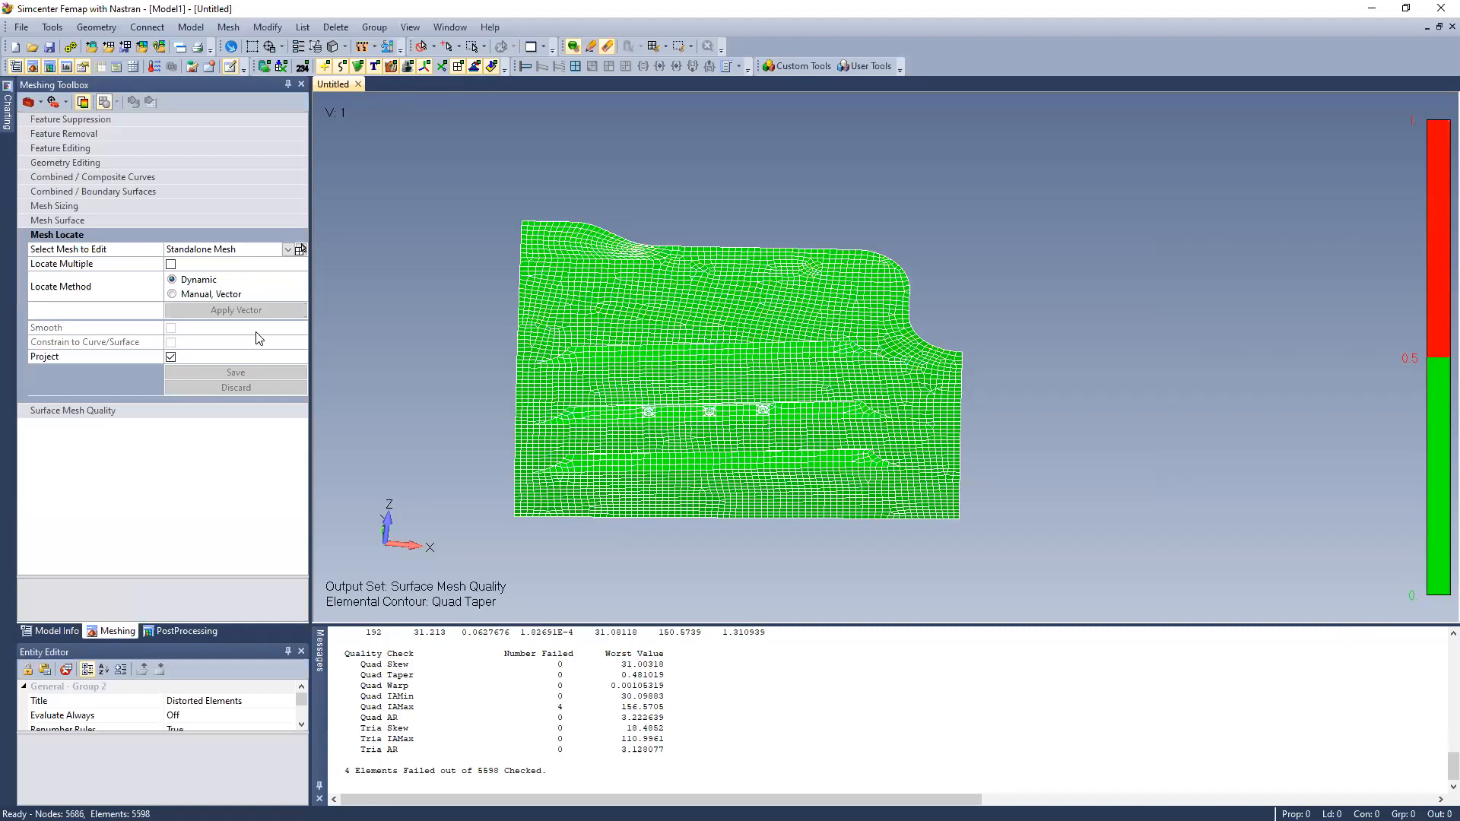
{"action": "left_click", "coordinate": [61, 221]}
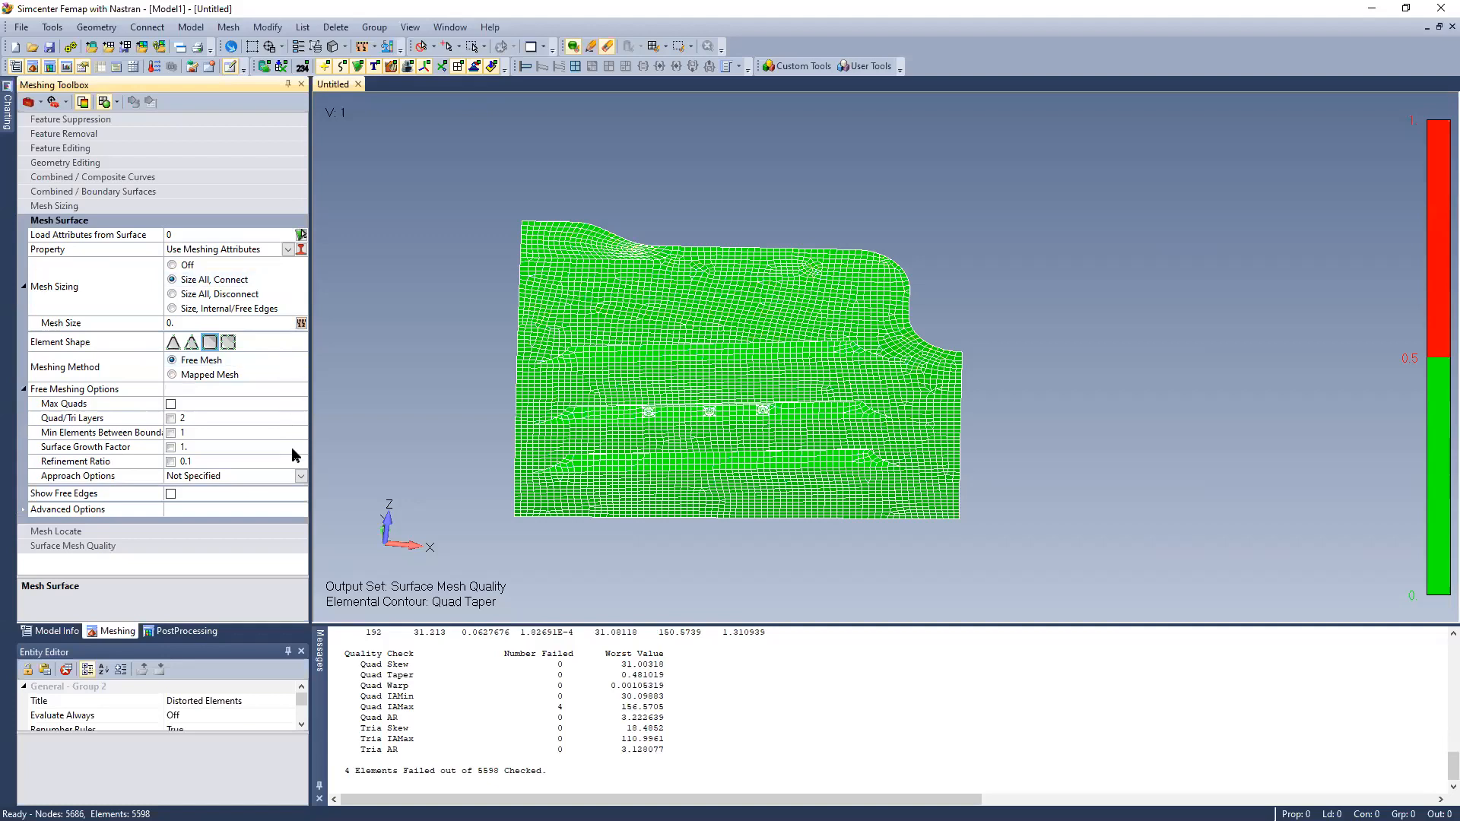
{"action": "left_click", "coordinate": [241, 530]}
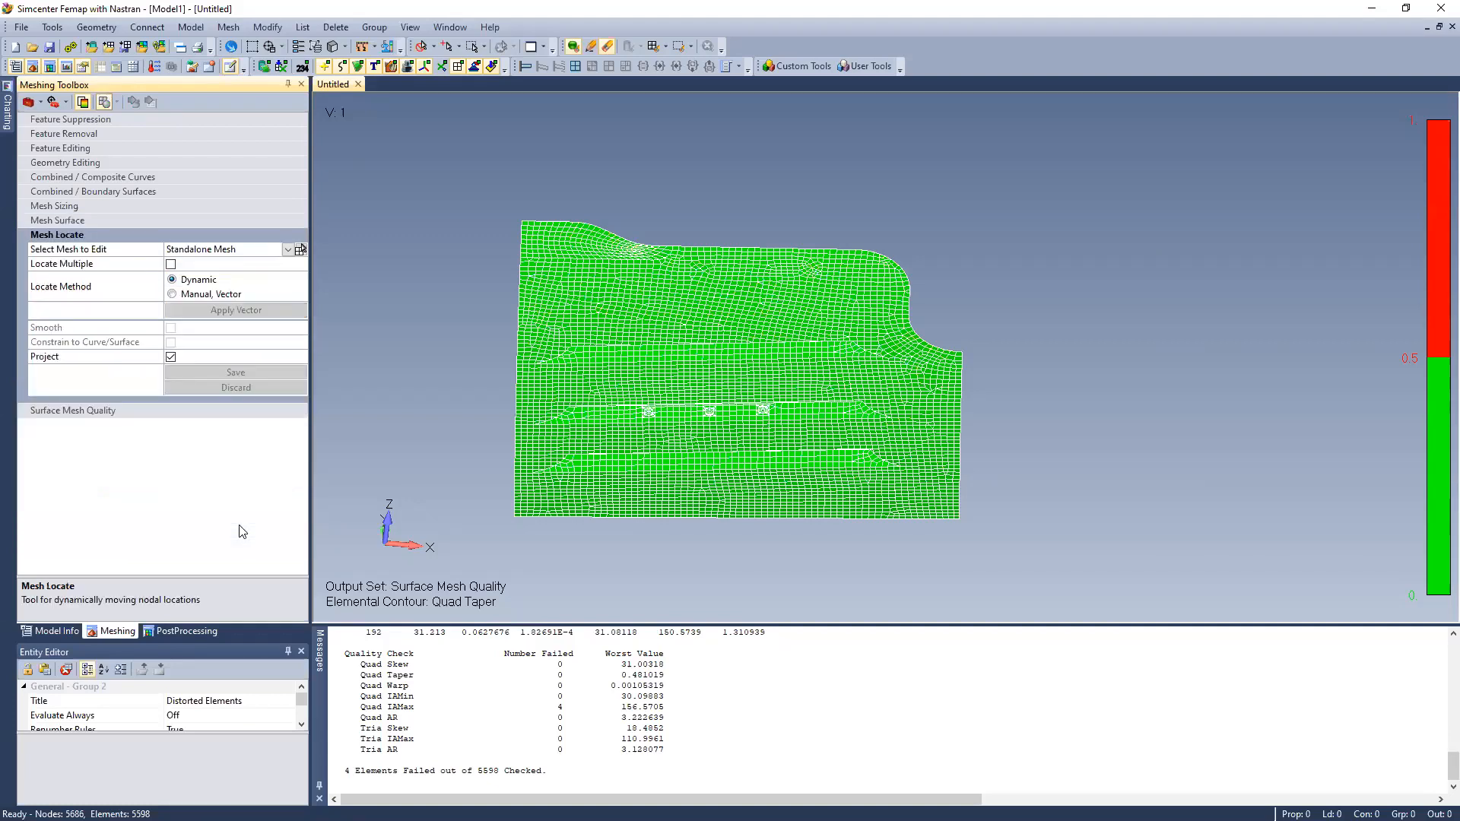
{"action": "left_click", "coordinate": [214, 411]}
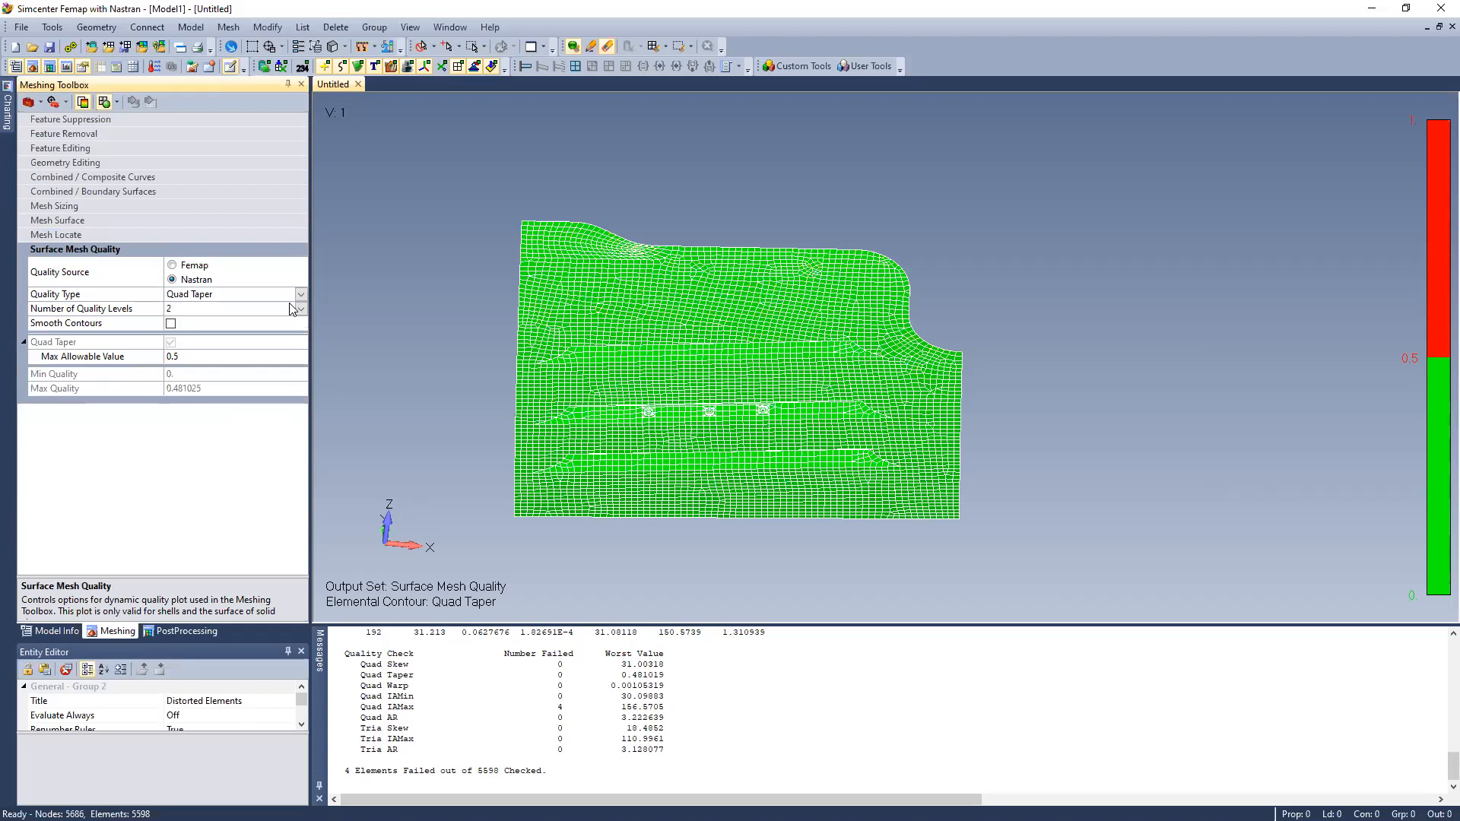
{"action": "left_click", "coordinate": [301, 294]}
{"action": "left_click", "coordinate": [302, 294]}
{"action": "left_click", "coordinate": [210, 365]}
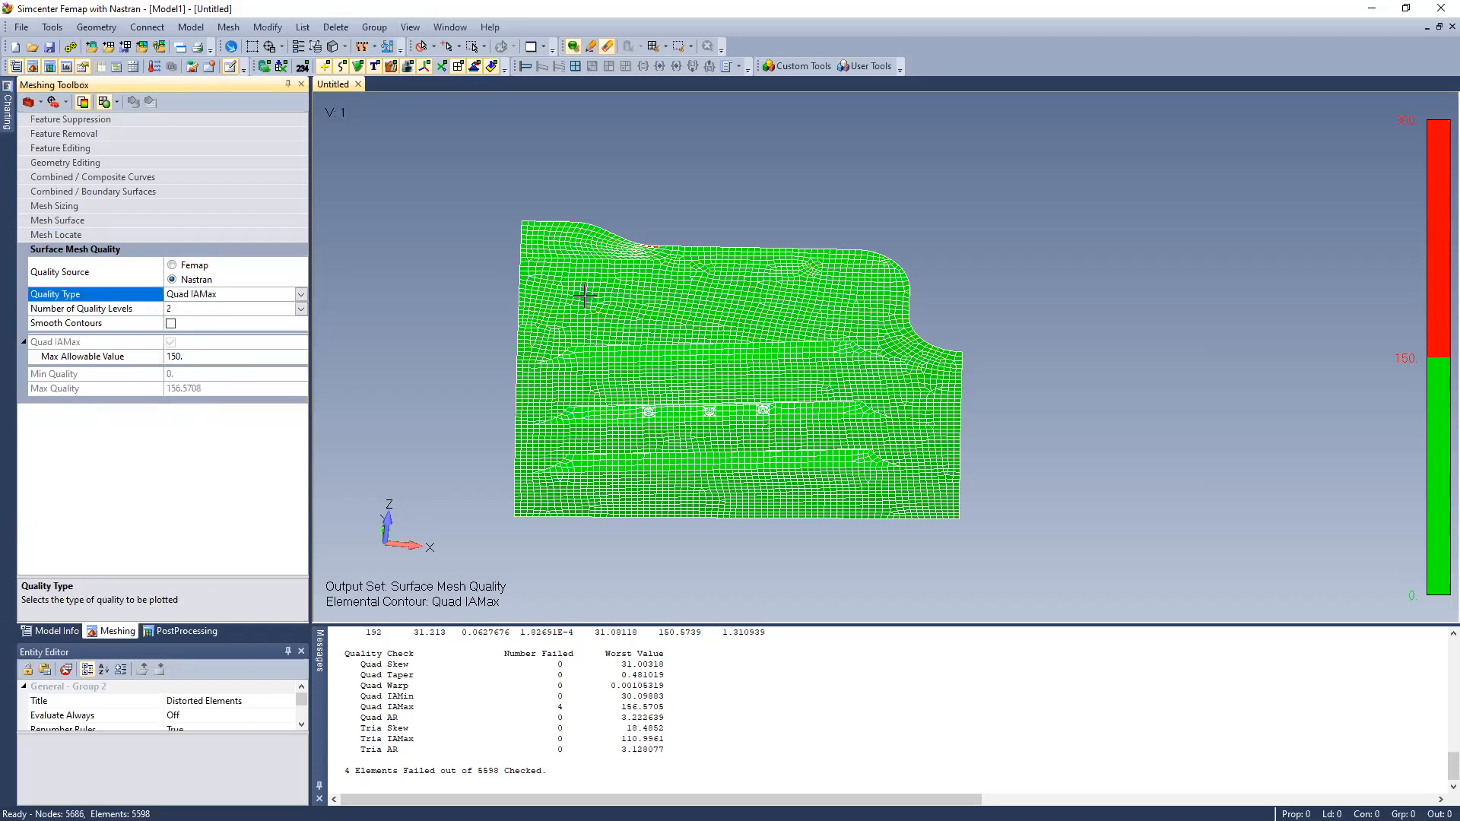
{"action": "scroll", "coordinate": [642, 217], "scroll_direction": "up", "scroll_amount": 5}
{"action": "middle_click_drag", "start_coordinate": [655, 267], "coordinate": [656, 239]}
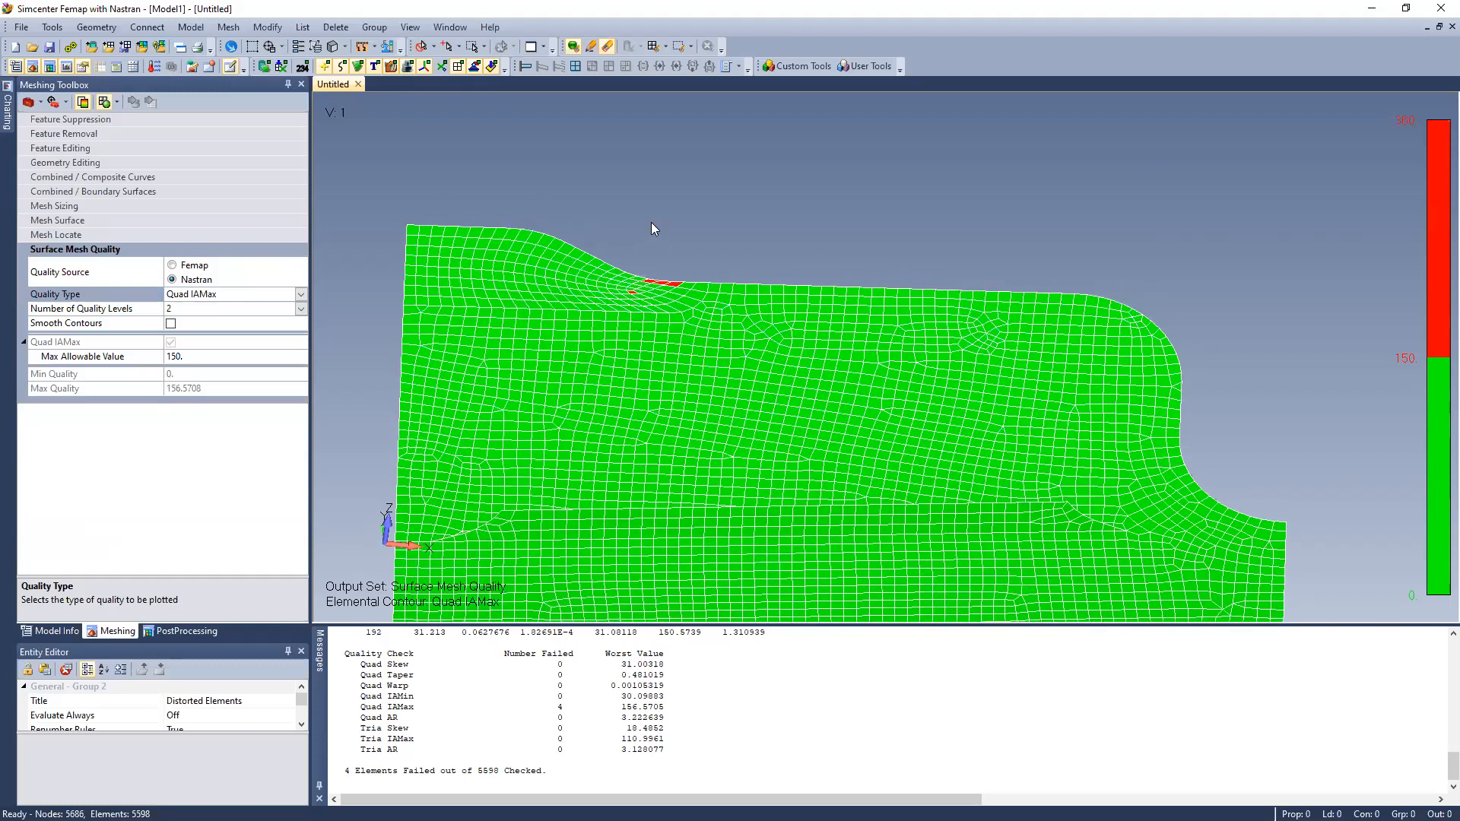
{"action": "scroll", "coordinate": [652, 224], "scroll_direction": "up", "scroll_amount": 2}
{"action": "scroll", "coordinate": [642, 235], "scroll_direction": "down", "scroll_amount": 2}
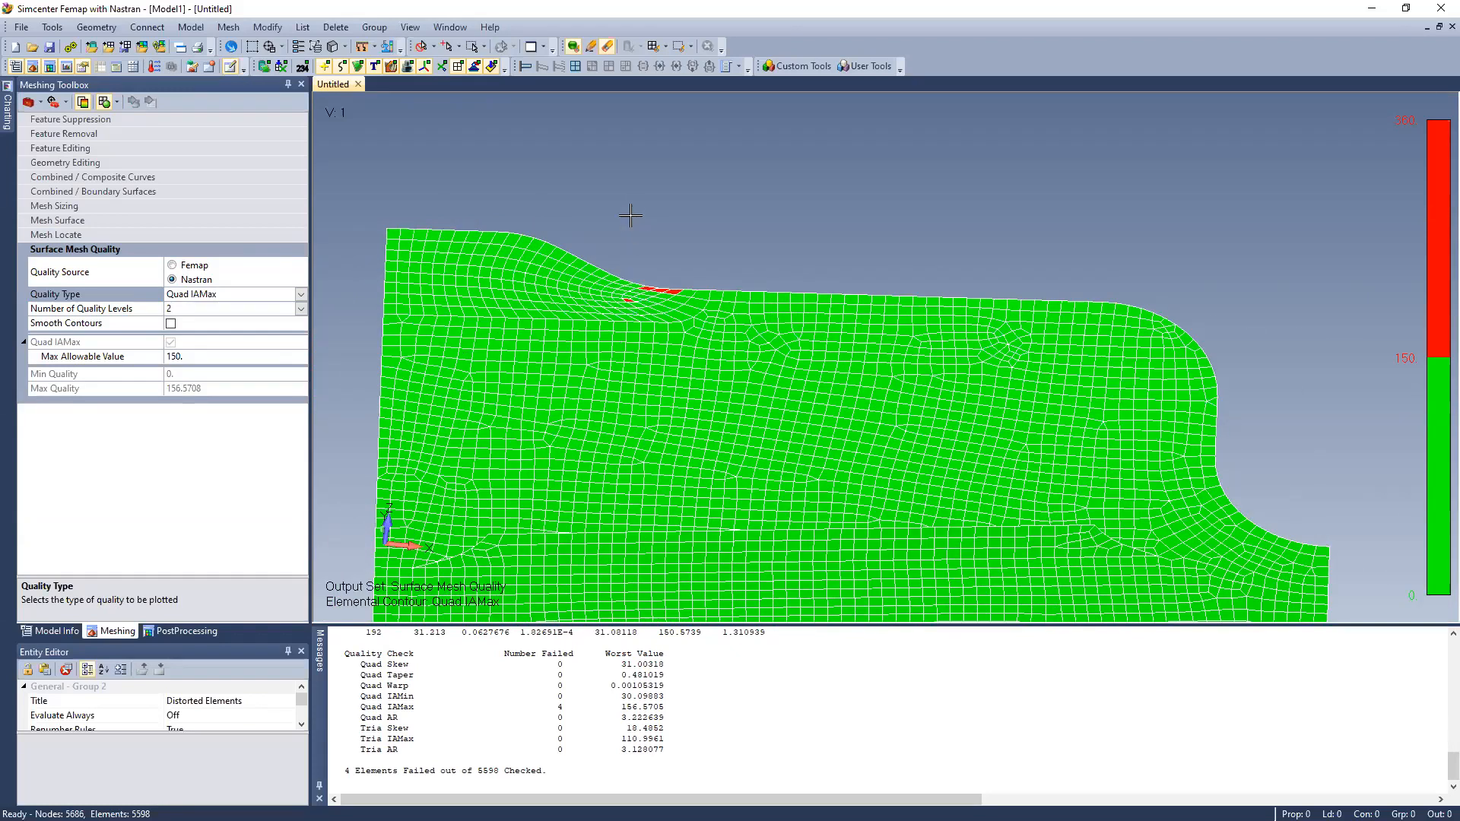
{"action": "middle_click_drag", "start_coordinate": [629, 210], "coordinate": [651, 259]}
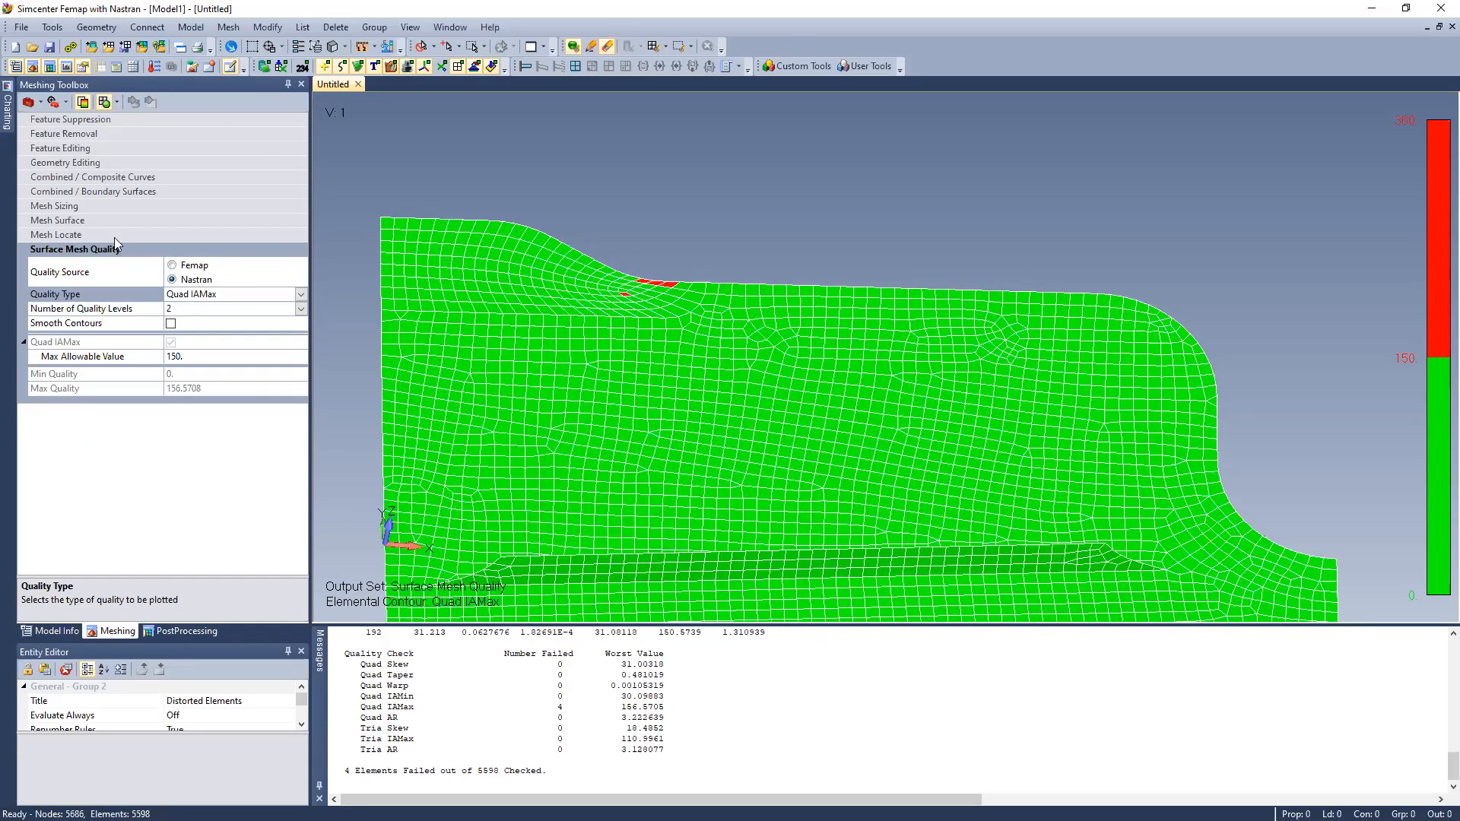
Remesh the elements in the raised corner along the panel's upper edge, deleting the original nodes and elements, and redisplay the Quad IAMax quality plot
{"action": "left_click", "coordinate": [229, 27]}
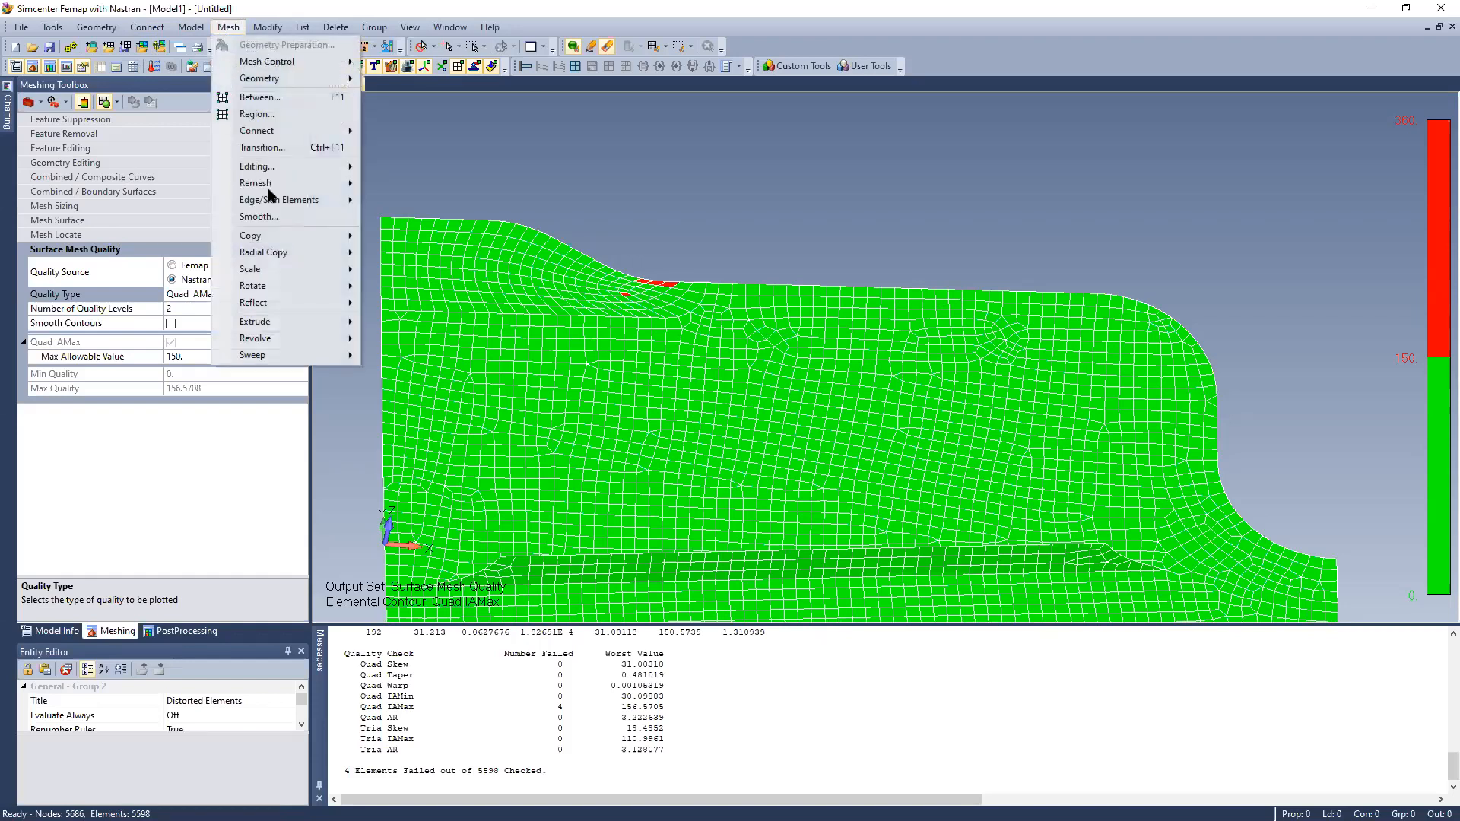
{"action": "mouse_move", "coordinate": [282, 187]}
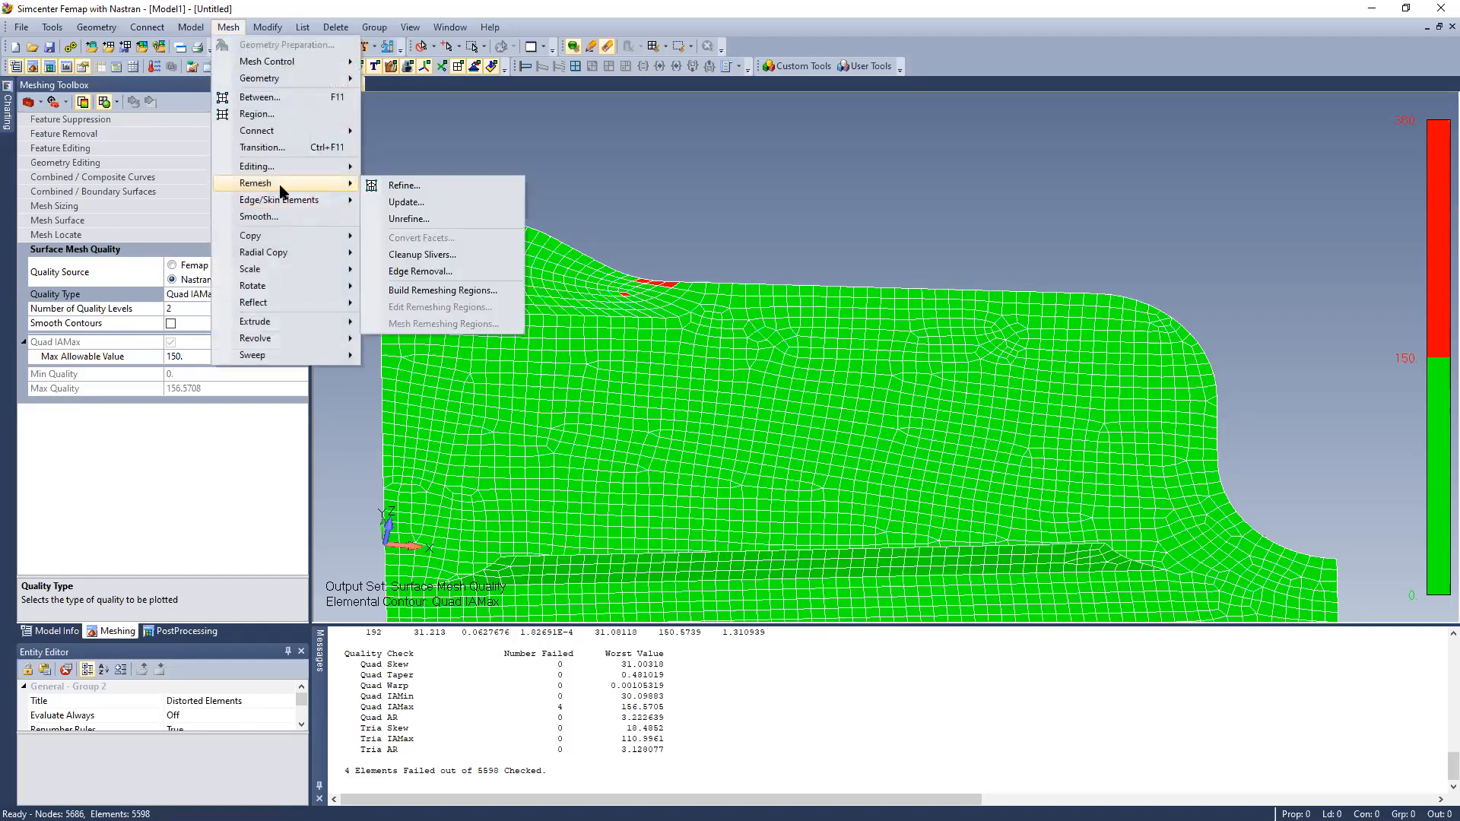
{"action": "left_click", "coordinate": [430, 203]}
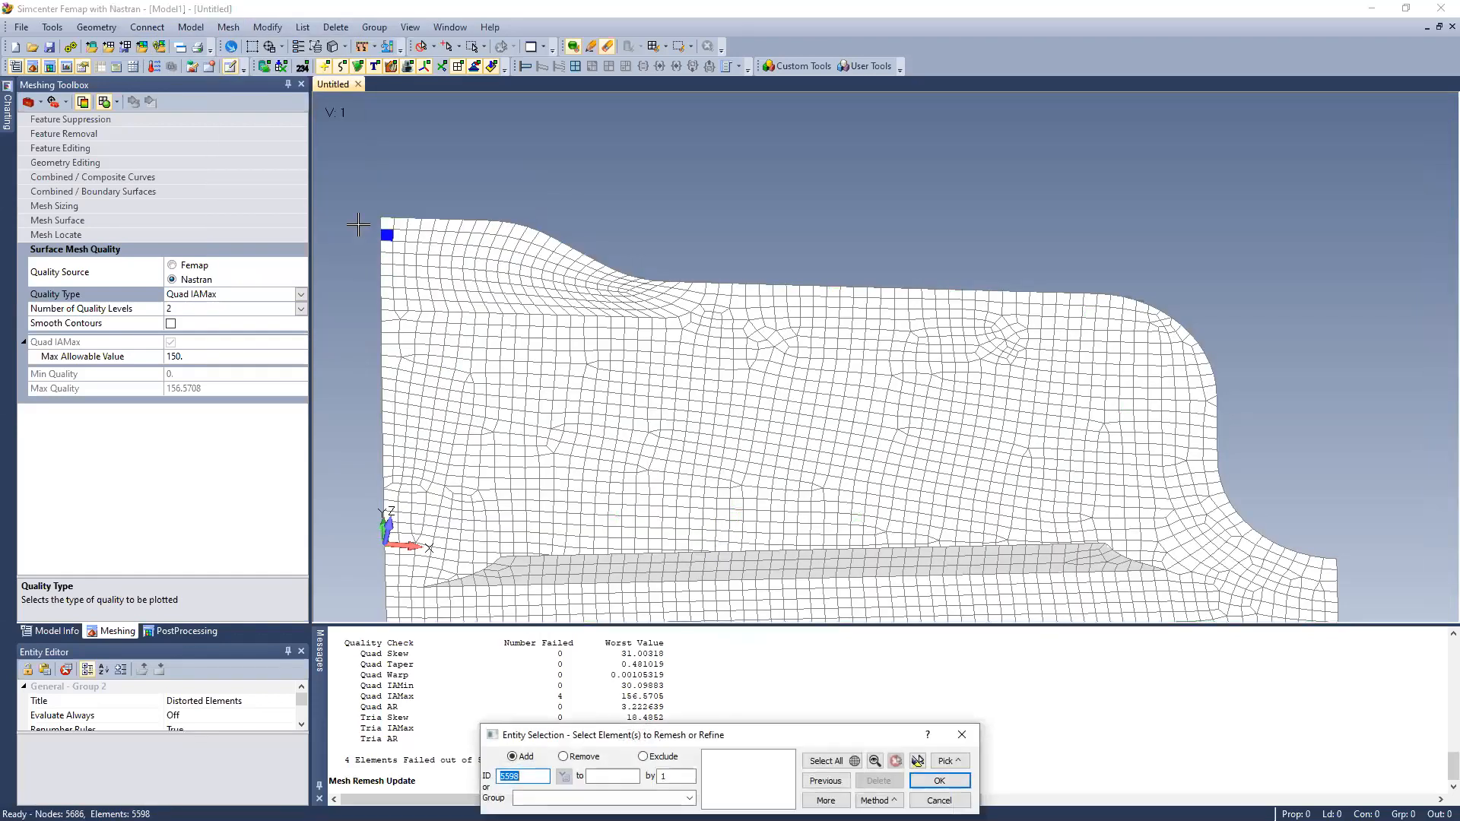
{"action": "left_click_drag", "start_coordinate": [347, 186], "coordinate": [690, 307]}
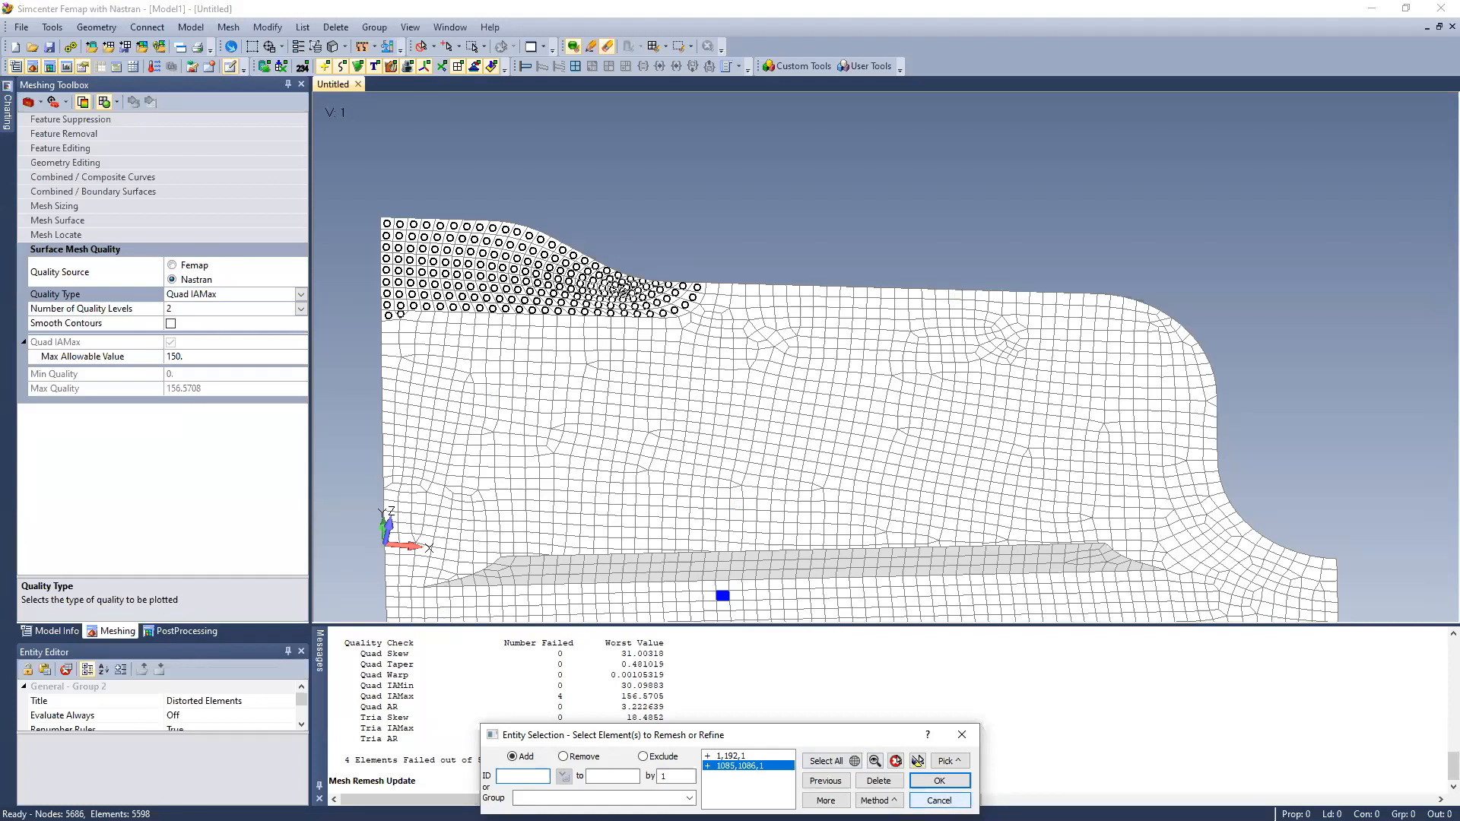
{"action": "left_click", "coordinate": [939, 781]}
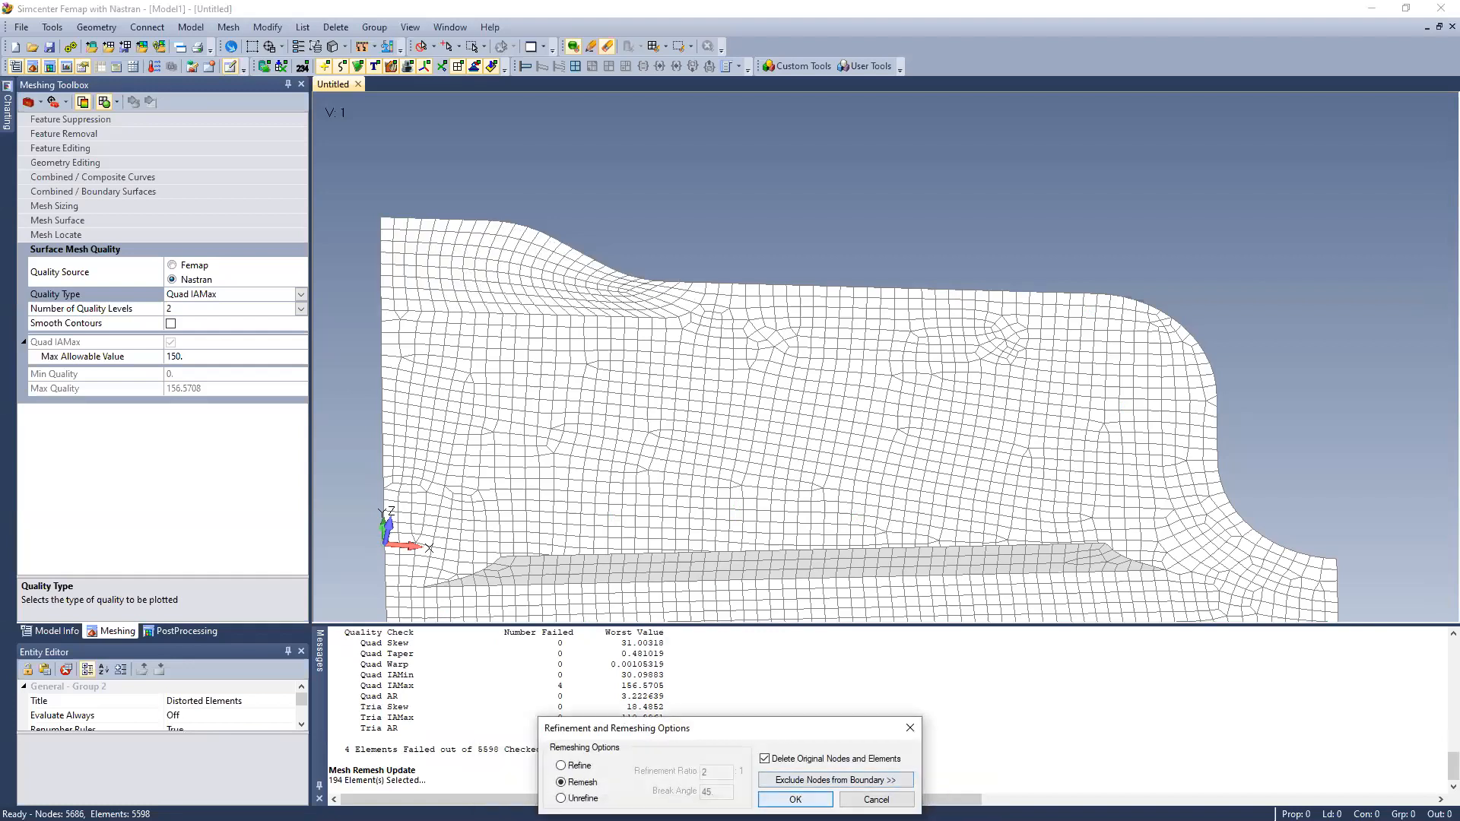
{"action": "left_click", "coordinate": [794, 799]}
{"action": "left_click", "coordinate": [798, 796]}
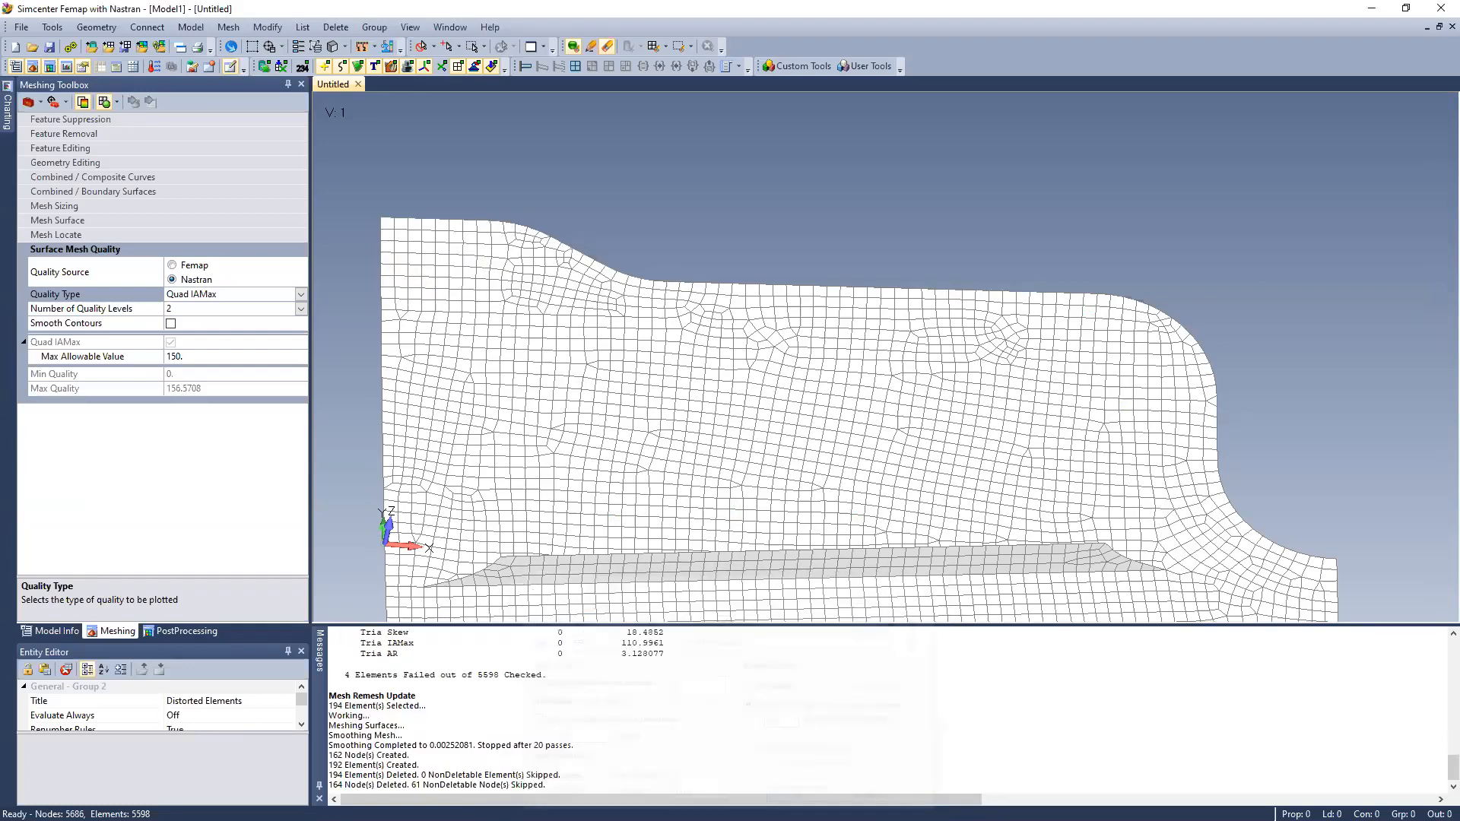
{"action": "left_click", "coordinate": [83, 102]}
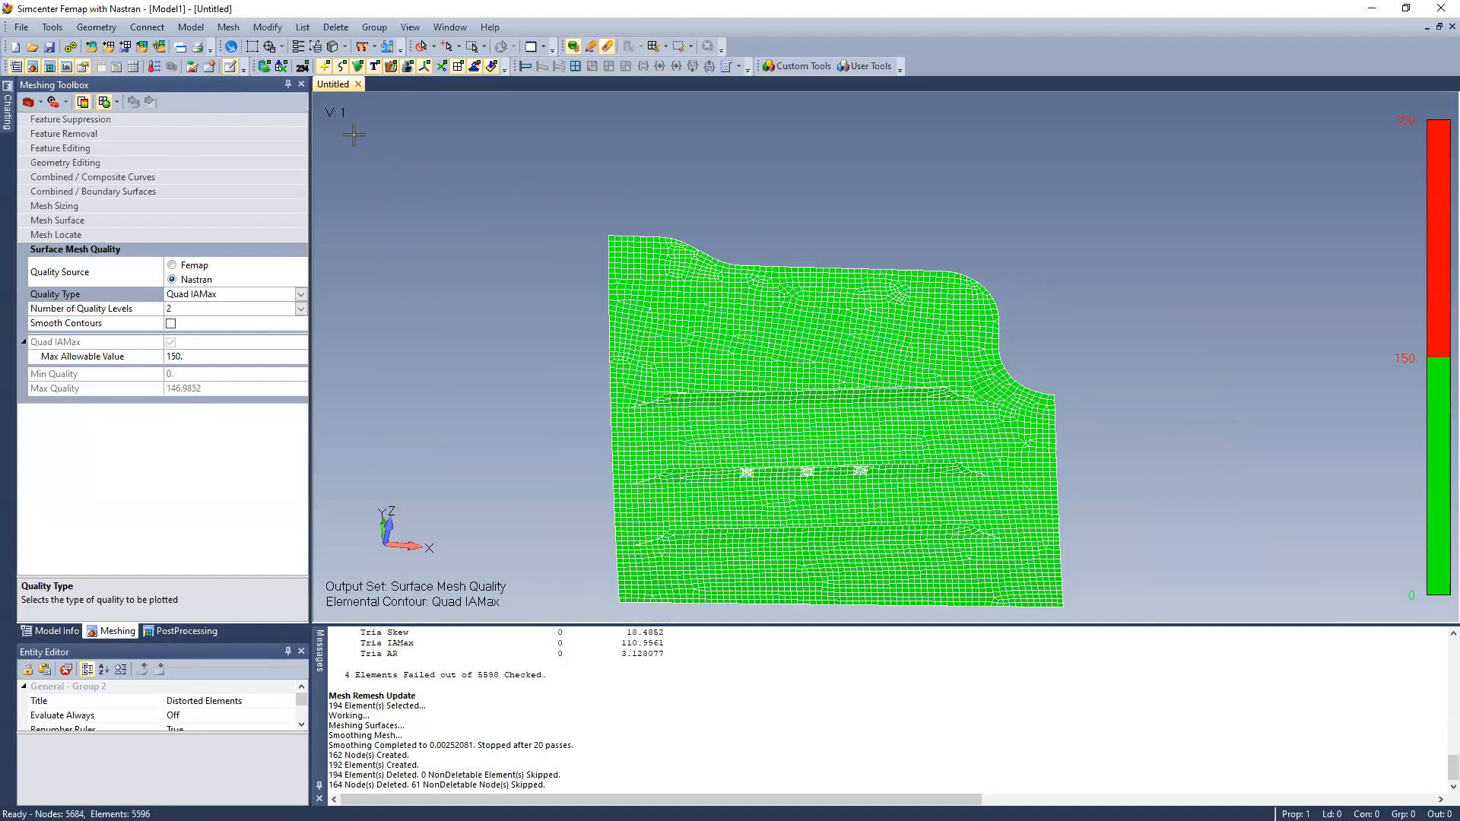
Rerun the Nastran element quality check on all elements of the remeshed panel with the current tolerances
{"action": "left_click", "coordinate": [55, 29]}
{"action": "mouse_move", "coordinate": [137, 556]}
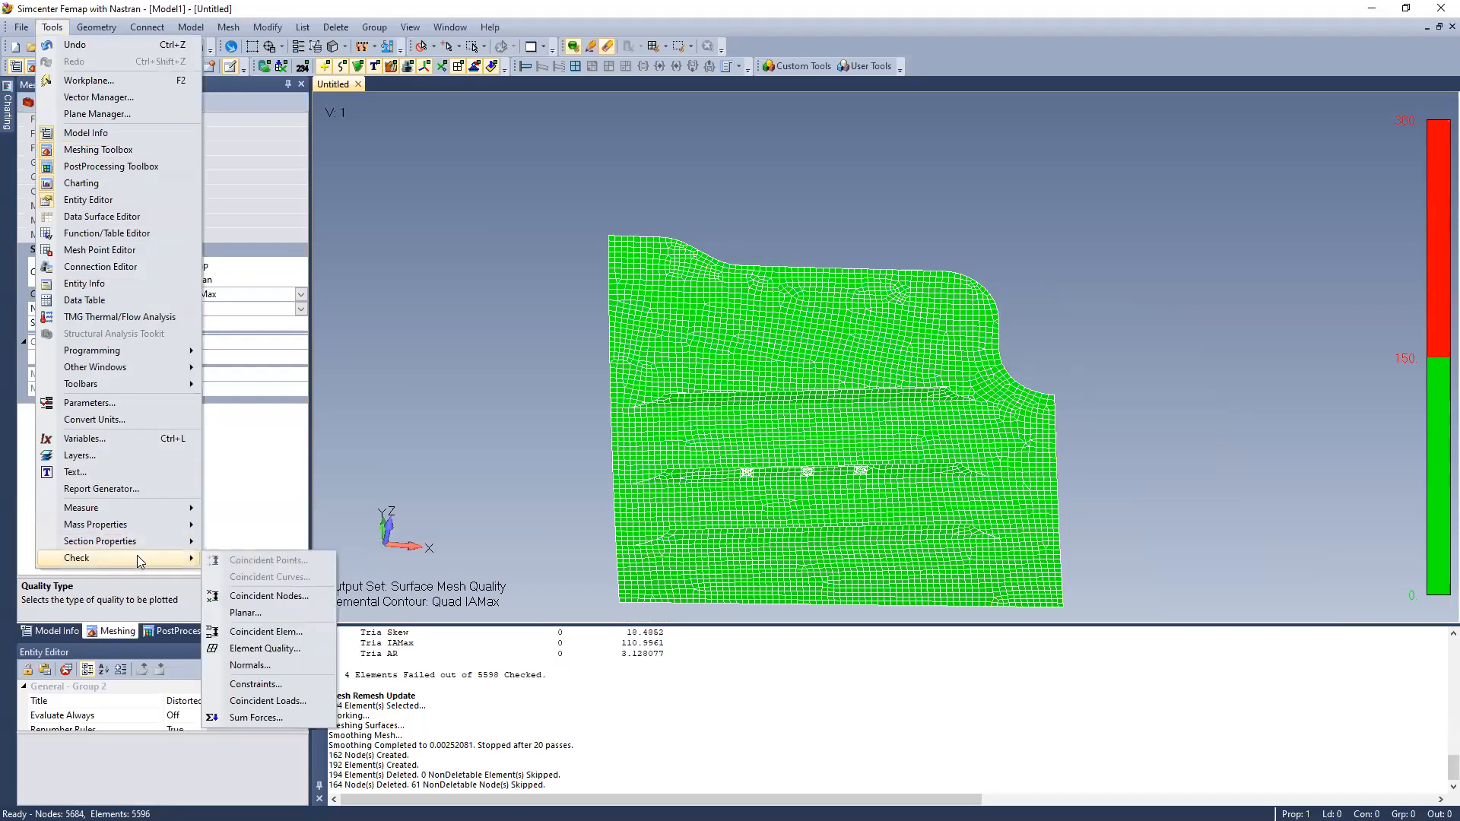
{"action": "left_click", "coordinate": [265, 648]}
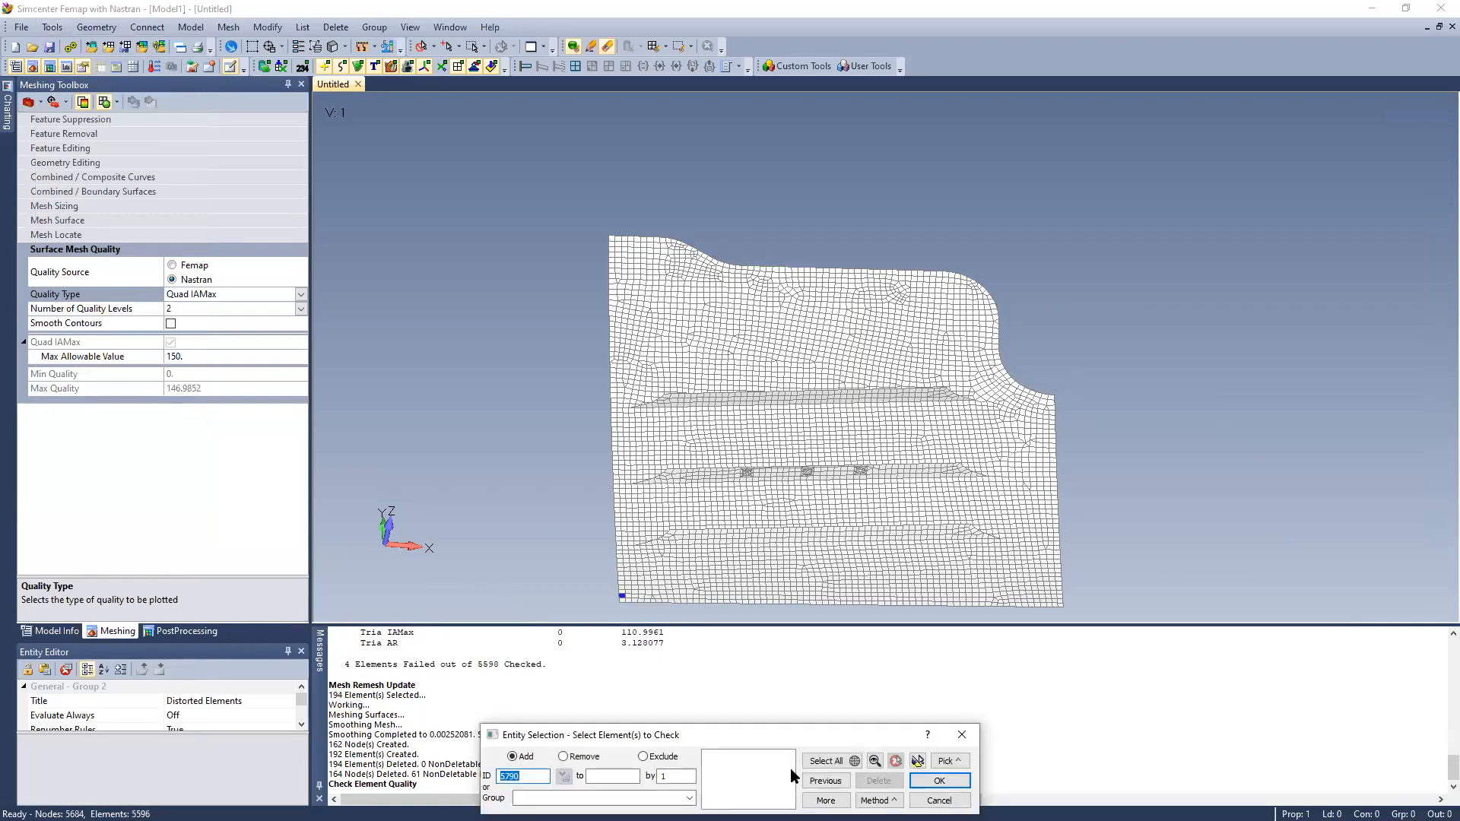
{"action": "left_click", "coordinate": [825, 760]}
{"action": "left_click", "coordinate": [939, 782]}
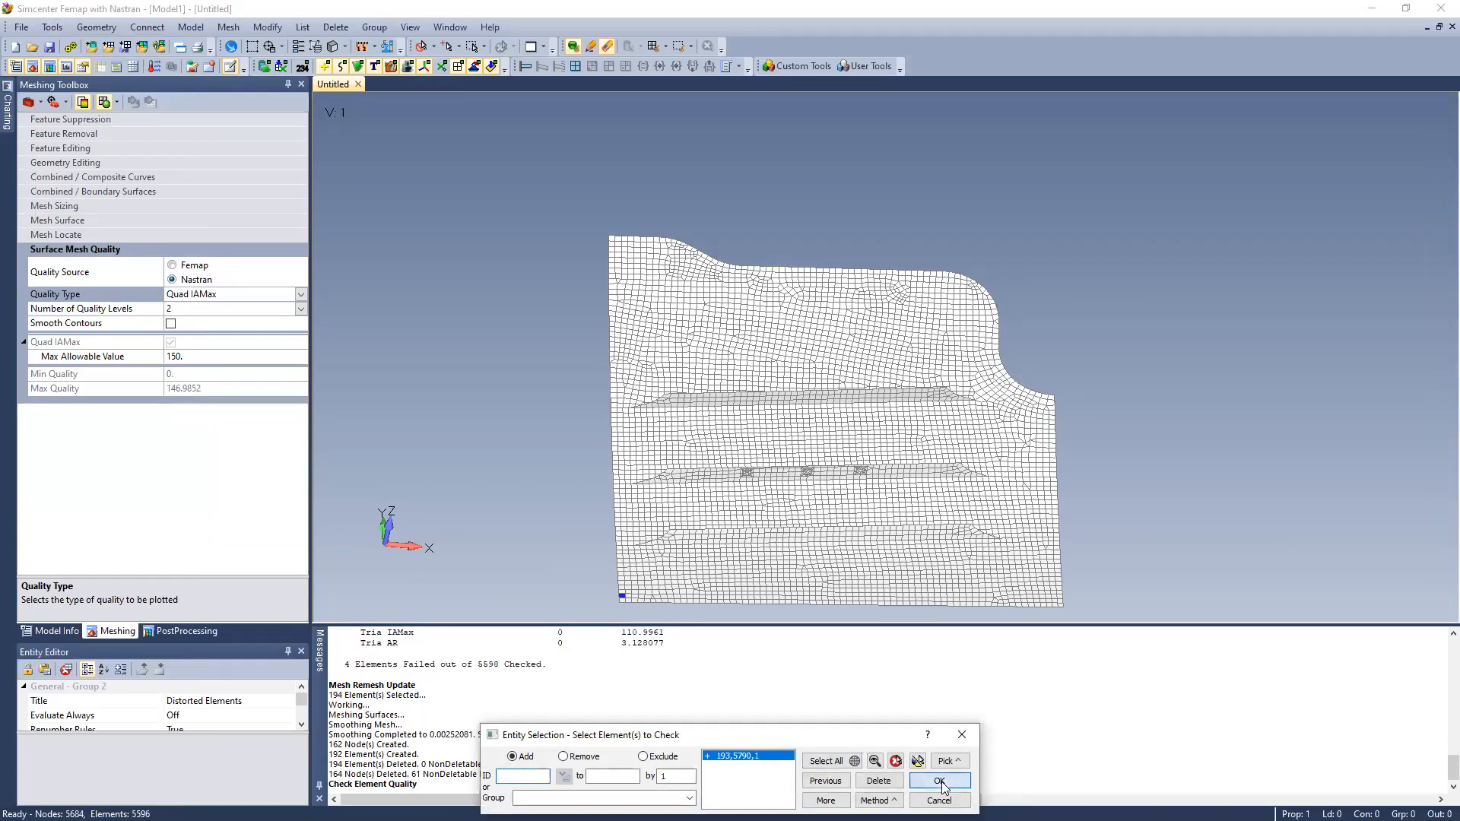
{"action": "left_click", "coordinate": [1390, 619]}
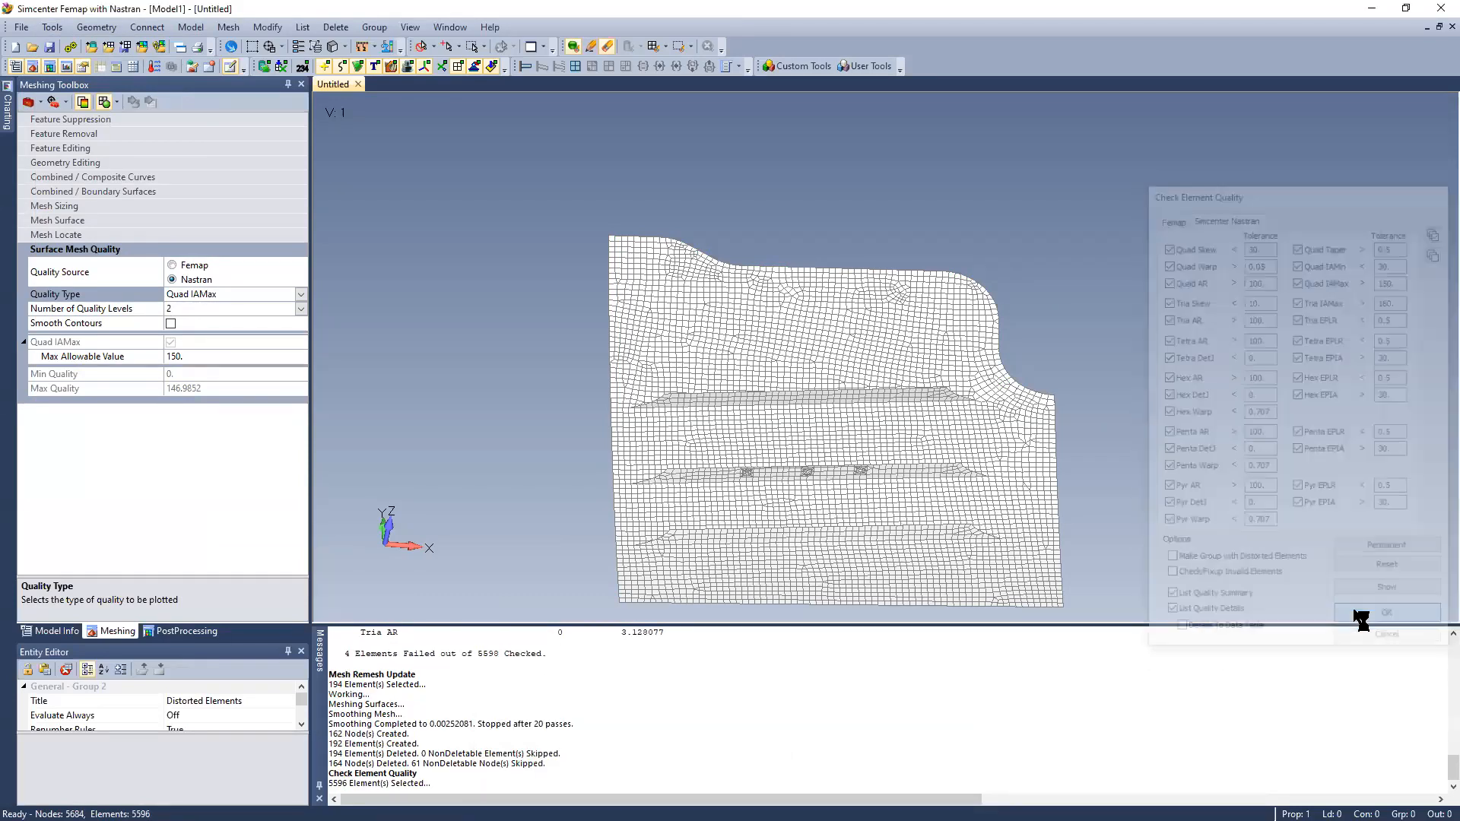
{"action": "left_click_drag", "start_coordinate": [427, 773], "coordinate": [550, 771]}
{"action": "left_click", "coordinate": [550, 770]}
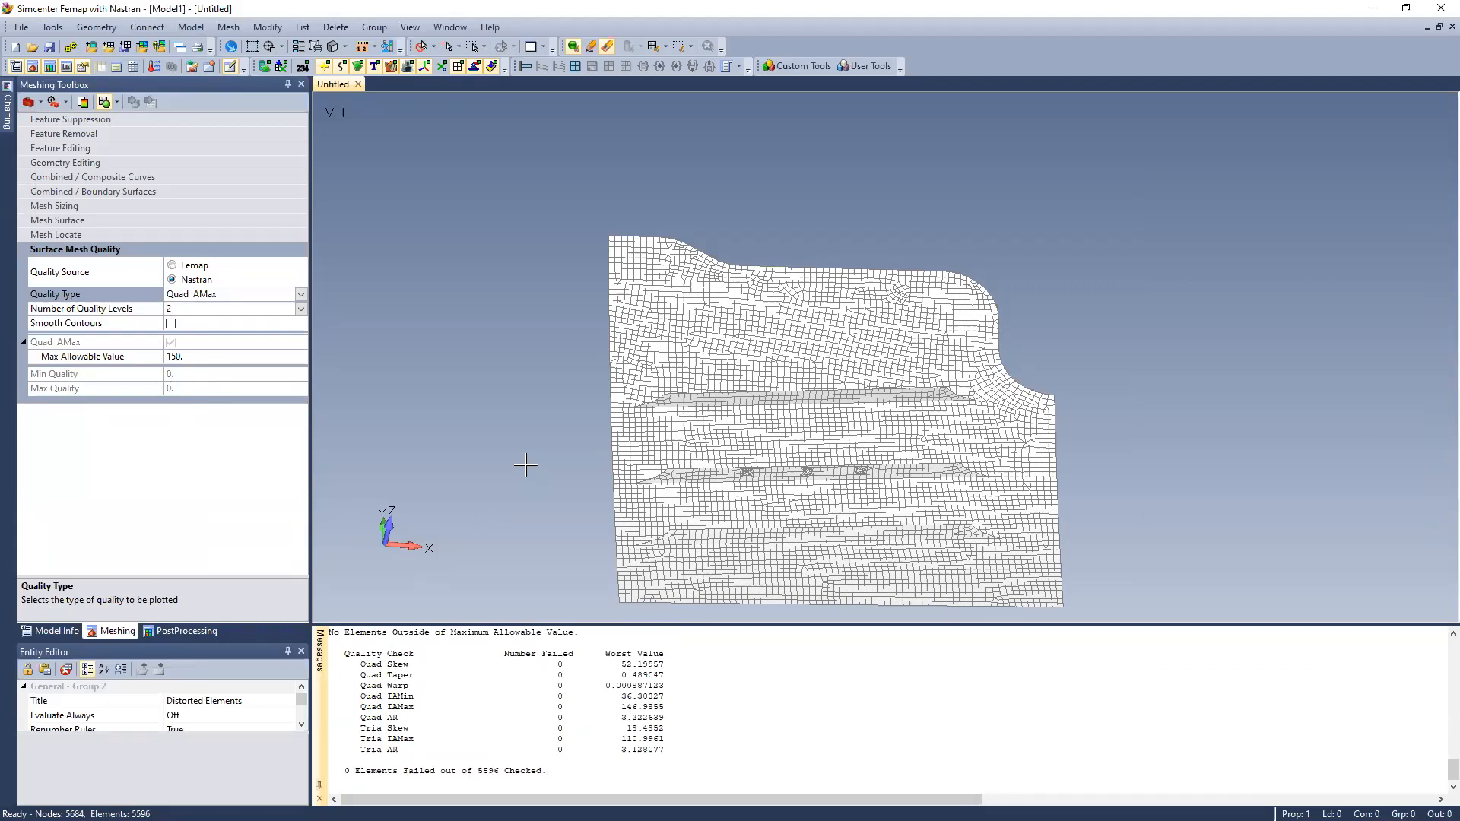
{"action": "mouse_move", "coordinate": [547, 418]}
{"action": "middle_mouse_down"}
{"action": "mouse_move", "coordinate": [560, 349]}
{"action": "mouse_move", "coordinate": [568, 417]}
{"action": "mouse_move", "coordinate": [550, 428]}
{"action": "middle_mouse_up"}
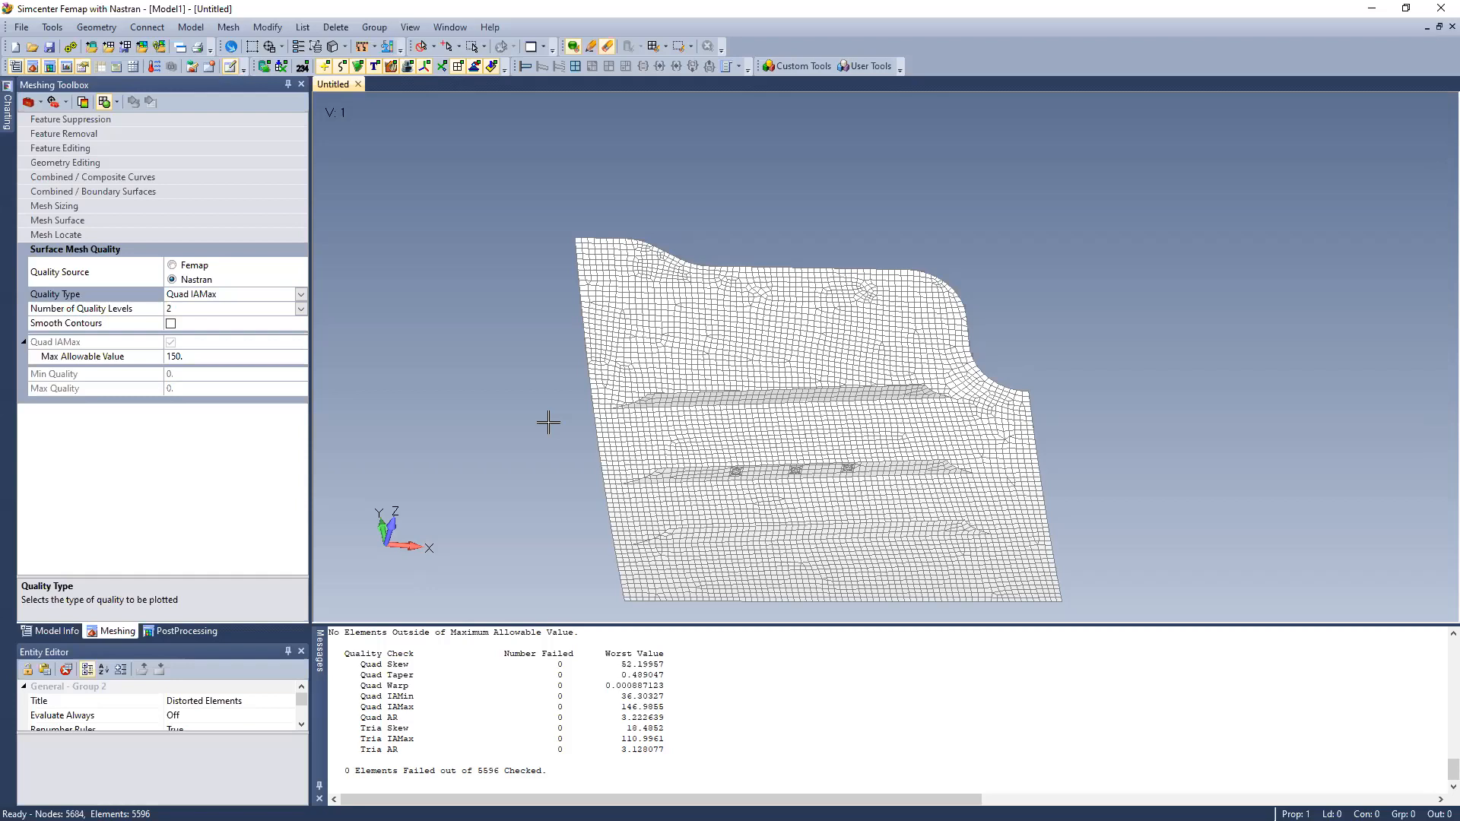
{"action": "mouse_move", "coordinate": [728, 363]}
{"action": "middle_mouse_down"}
{"action": "mouse_move", "coordinate": [700, 410]}
{"action": "mouse_move", "coordinate": [739, 494]}
{"action": "mouse_move", "coordinate": [743, 316]}
{"action": "mouse_move", "coordinate": [722, 335]}
{"action": "mouse_move", "coordinate": [733, 261]}
{"action": "mouse_move", "coordinate": [724, 393]}
{"action": "mouse_move", "coordinate": [723, 273]}
{"action": "middle_mouse_up"}
{"action": "scroll", "coordinate": [743, 396], "scroll_direction": "up", "scroll_amount": 4}
{"action": "middle_click_drag", "start_coordinate": [694, 332], "coordinate": [548, 381]}
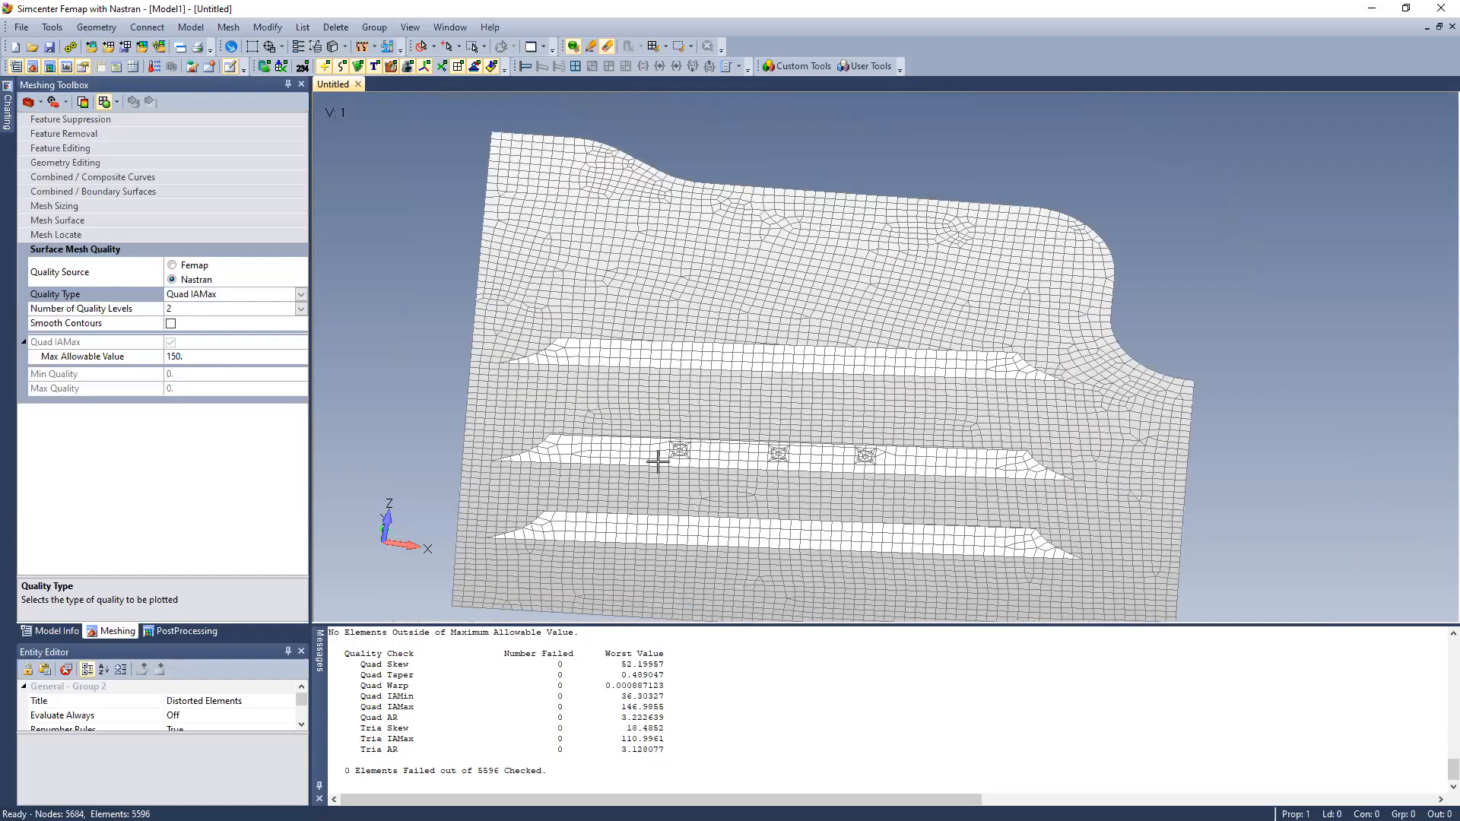
{"action": "scroll", "coordinate": [668, 470], "scroll_direction": "up", "scroll_amount": 3}
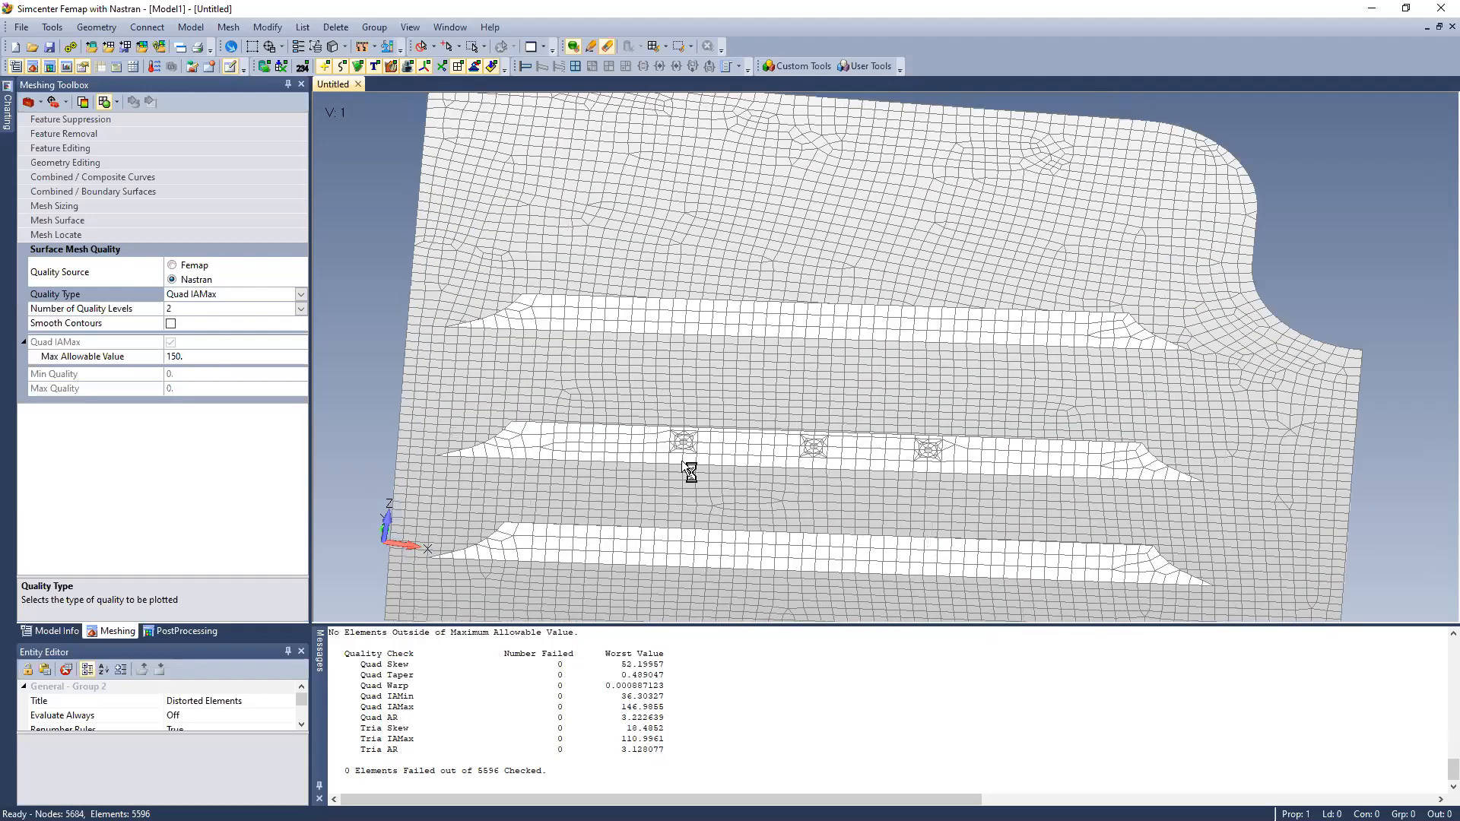
{"action": "scroll", "coordinate": [659, 460], "scroll_direction": "down", "scroll_amount": 3}
{"action": "middle_click_drag", "start_coordinate": [671, 444], "coordinate": [623, 379]}
Start creating a surface from the mesh and select the panel's main skin elements by adjacent faces with a tolerance of 20
{"action": "left_click", "coordinate": [98, 28]}
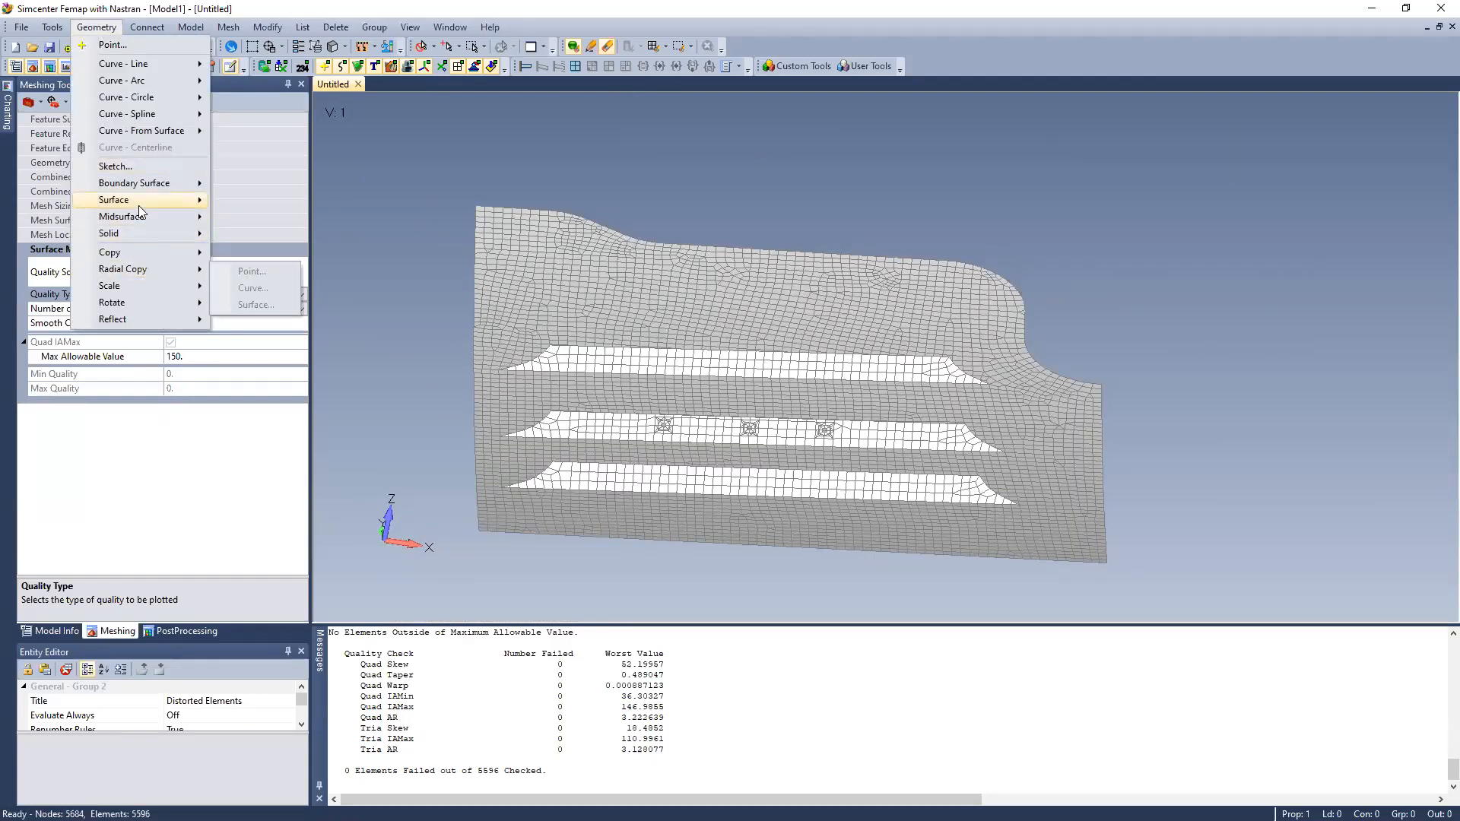
{"action": "mouse_move", "coordinate": [139, 202]}
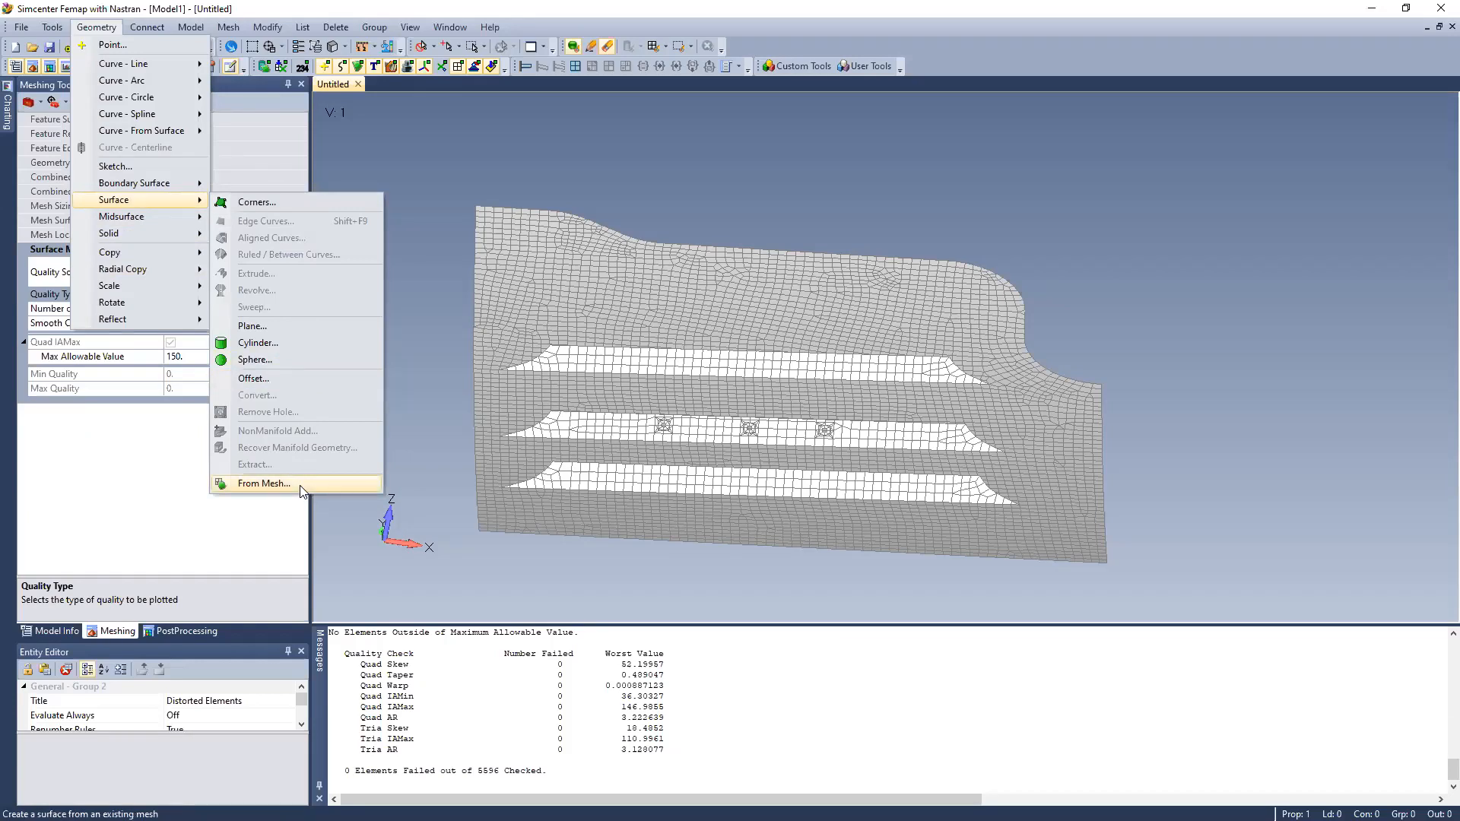
{"action": "left_click", "coordinate": [264, 483]}
{"action": "middle_click_drag", "start_coordinate": [684, 407], "coordinate": [751, 525]}
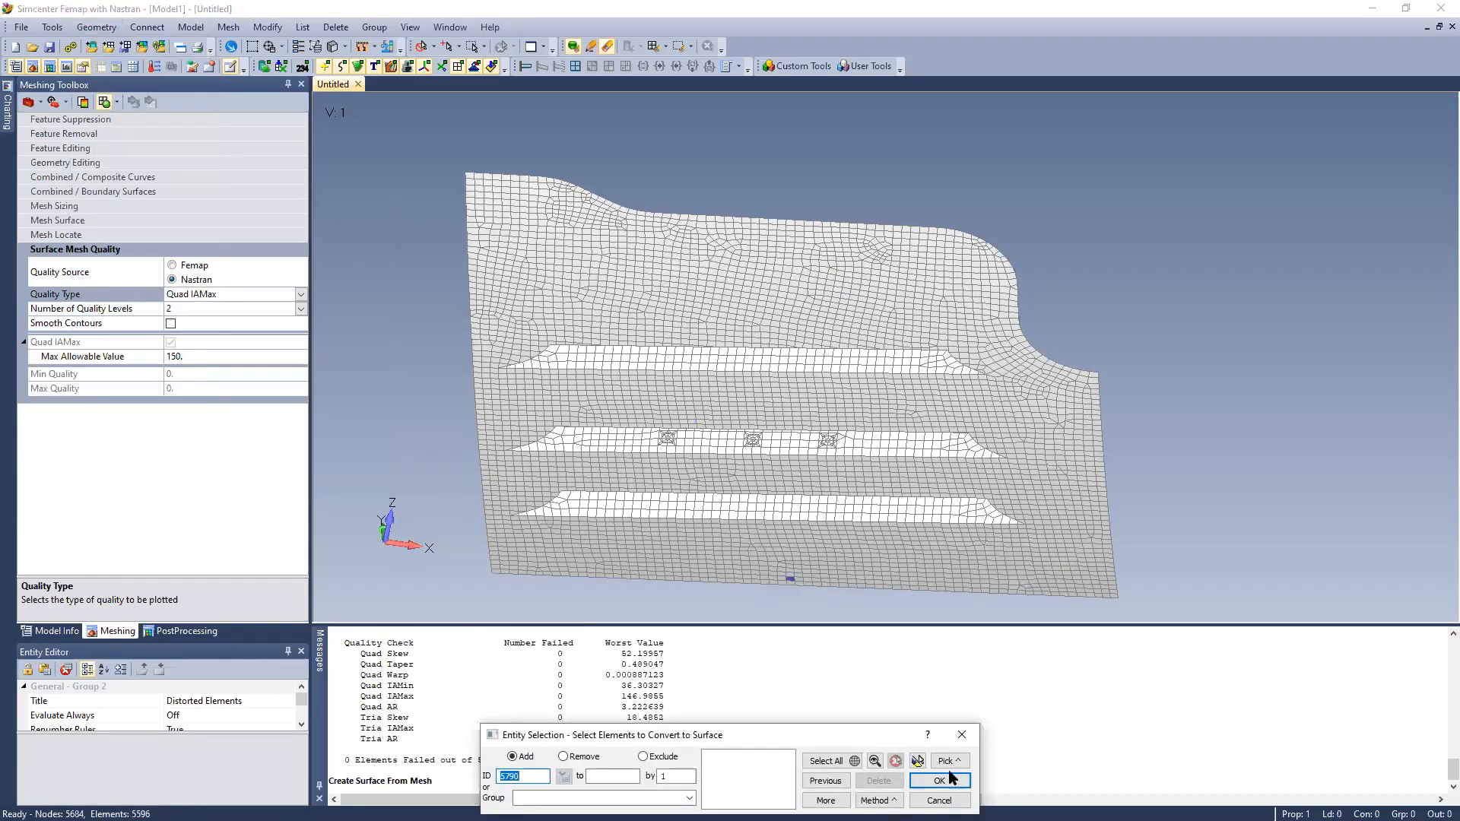
{"action": "left_click", "coordinate": [946, 761]}
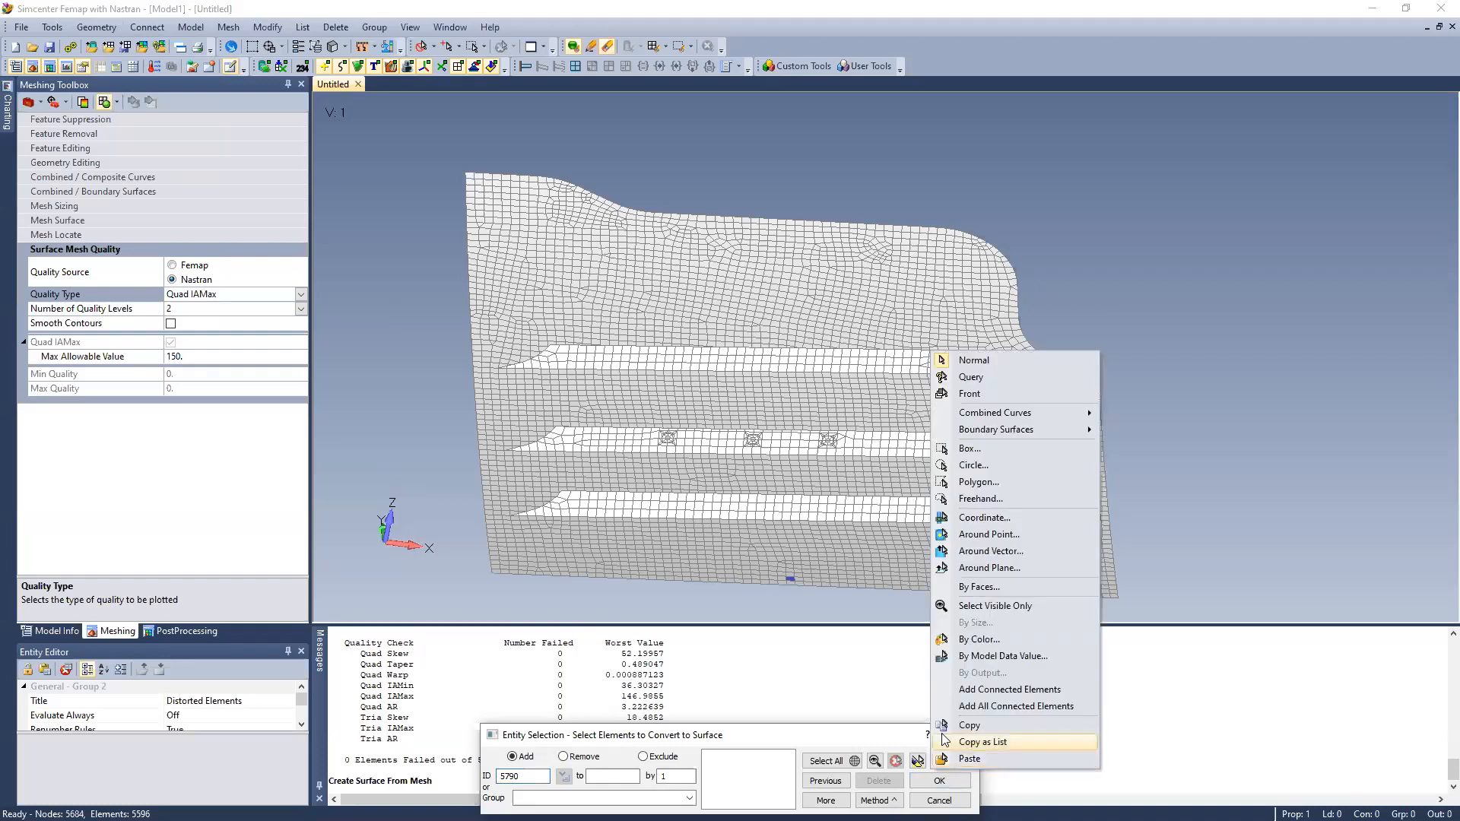
{"action": "left_click", "coordinate": [967, 584]}
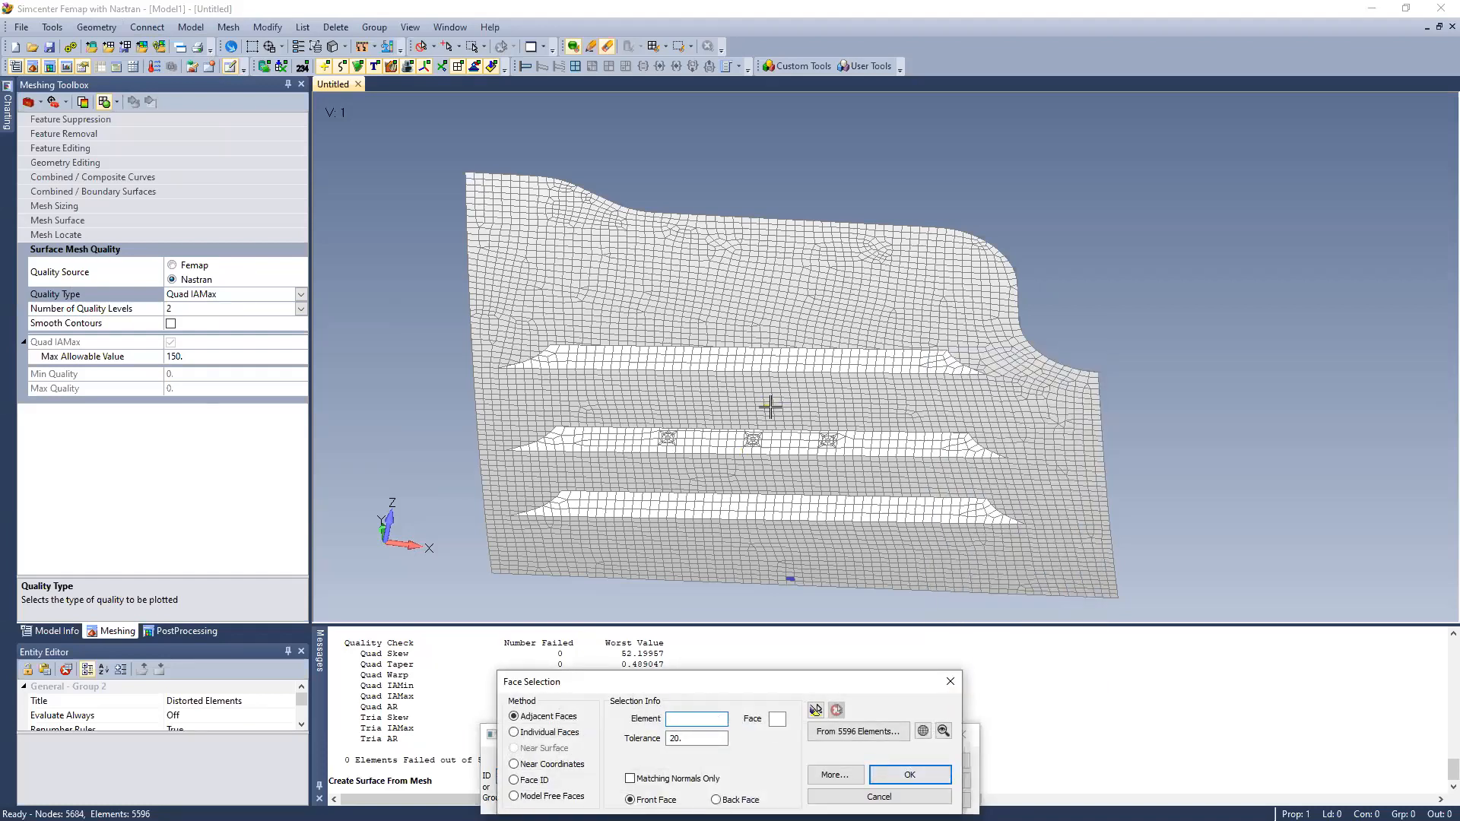
{"action": "scroll", "coordinate": [764, 408], "scroll_direction": "up", "scroll_amount": 2}
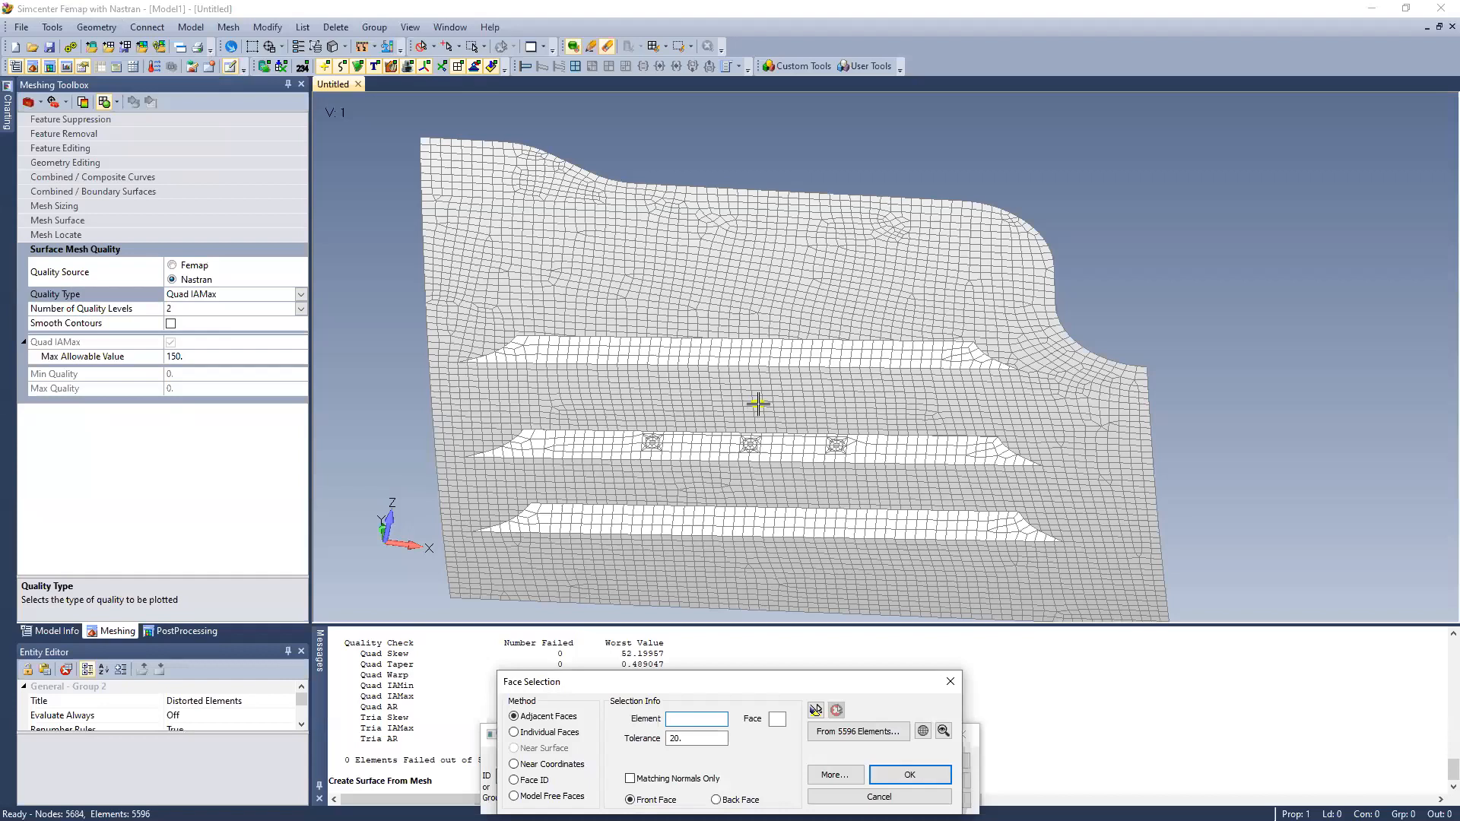
{"action": "left_click", "coordinate": [816, 710]}
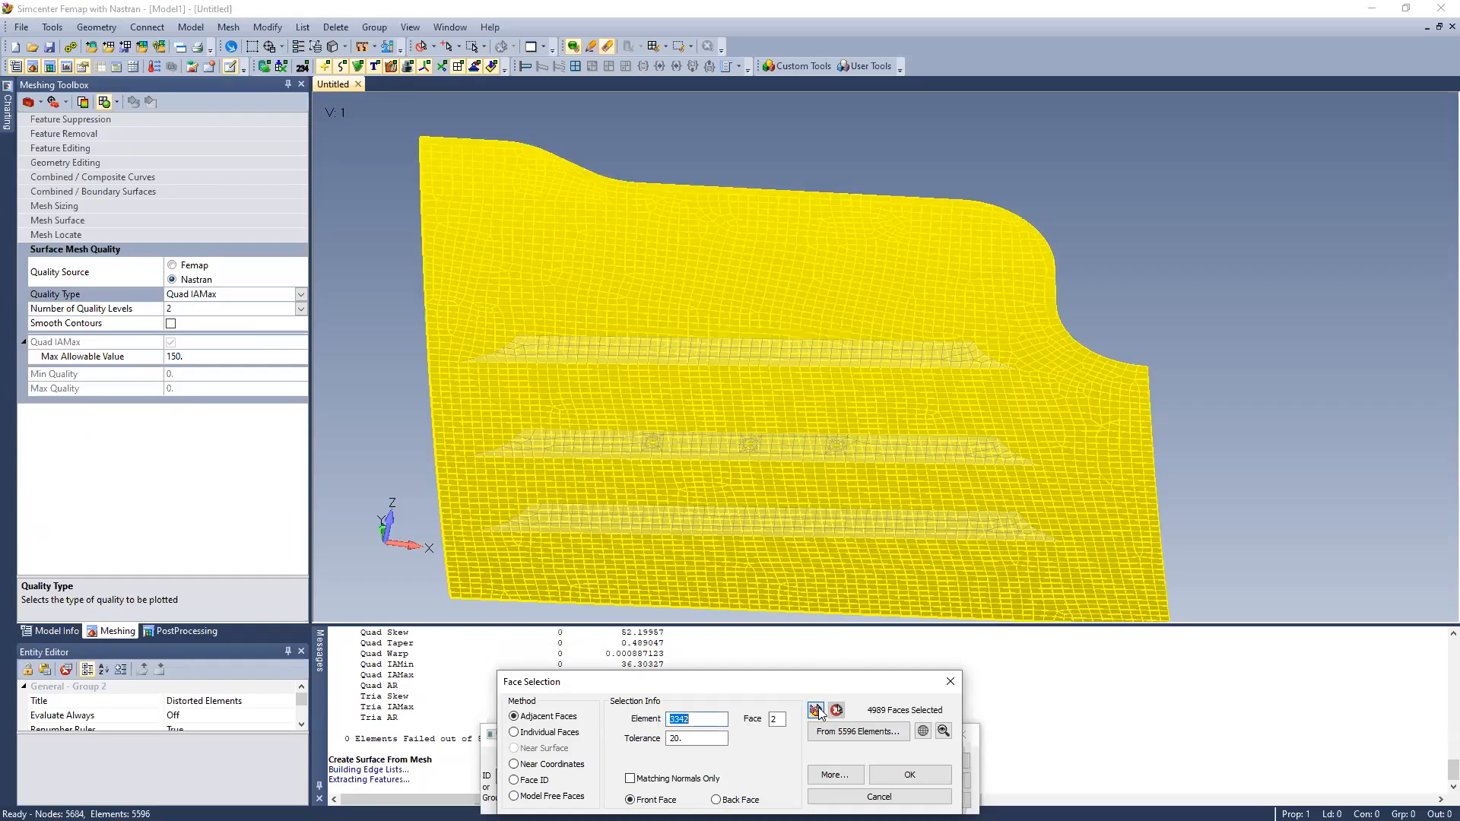
{"action": "left_click", "coordinate": [888, 781]}
{"action": "left_click", "coordinate": [930, 782]}
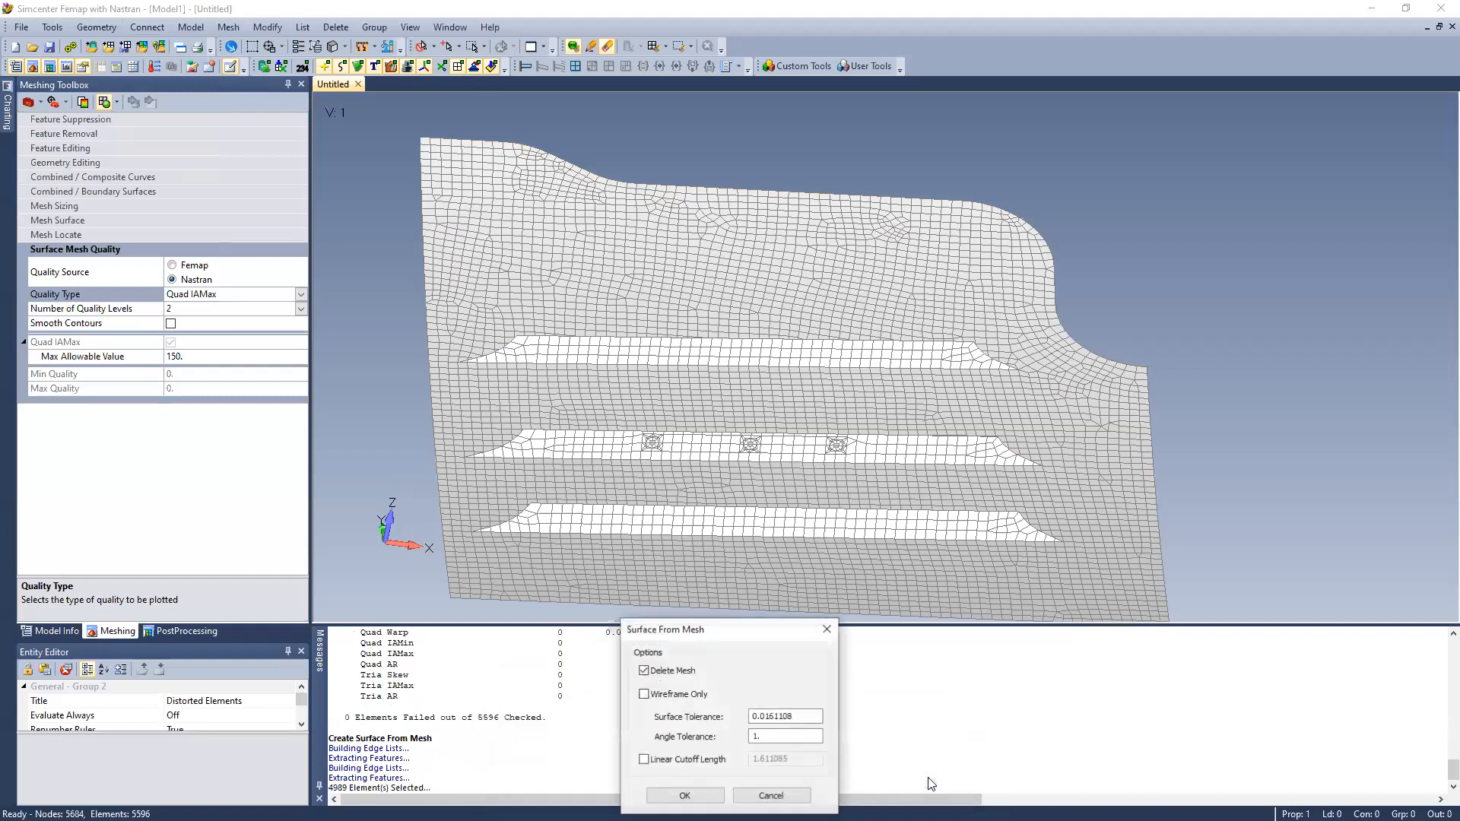
Generate the surface from the selected skin elements with an angle tolerance of 1 and finish the surface-from-mesh command
{"action": "left_click", "coordinate": [684, 795]}
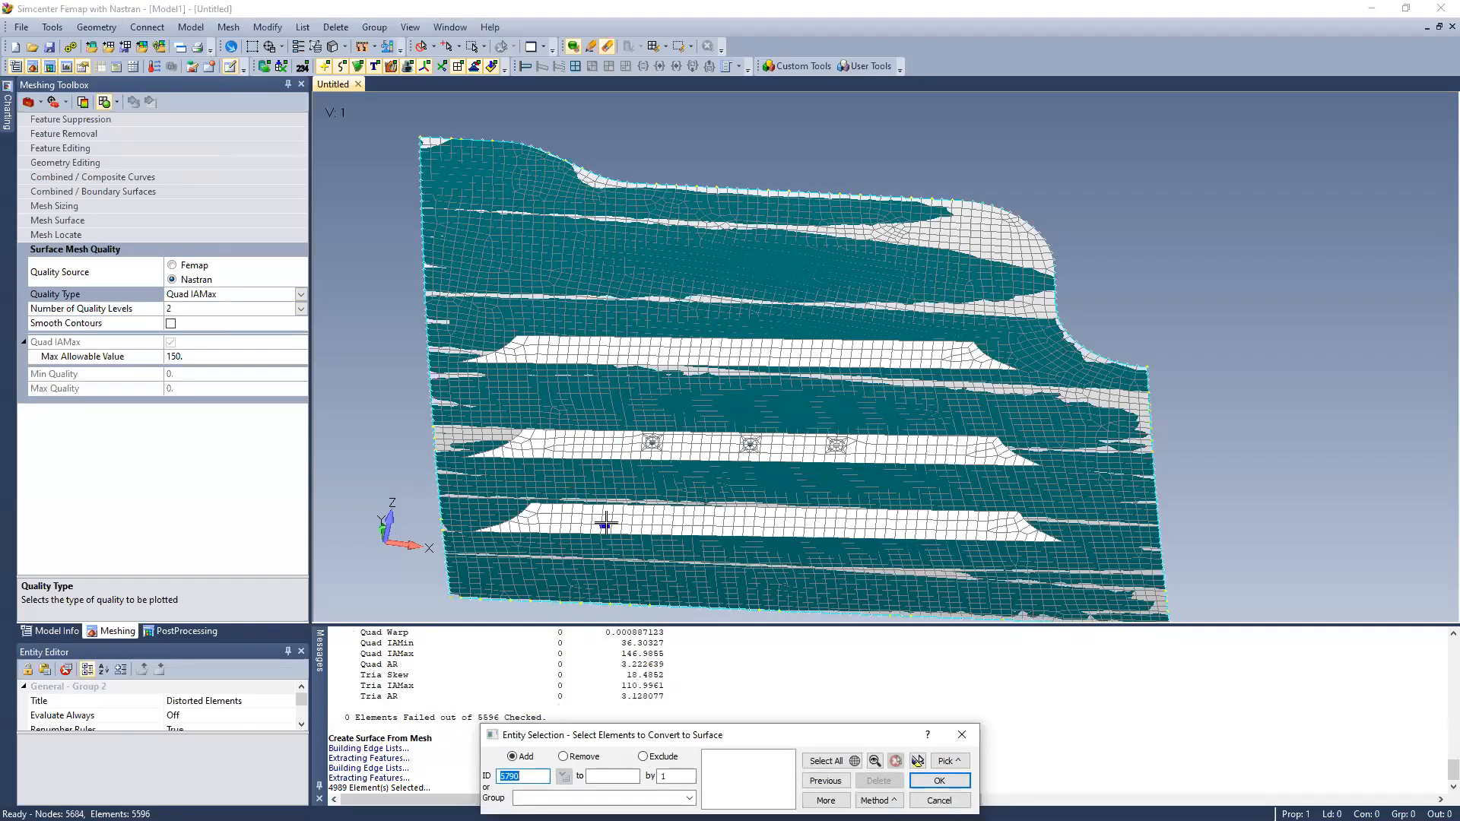
{"action": "left_click", "coordinate": [939, 800]}
{"action": "middle_click_drag", "start_coordinate": [590, 363], "coordinate": [477, 441]}
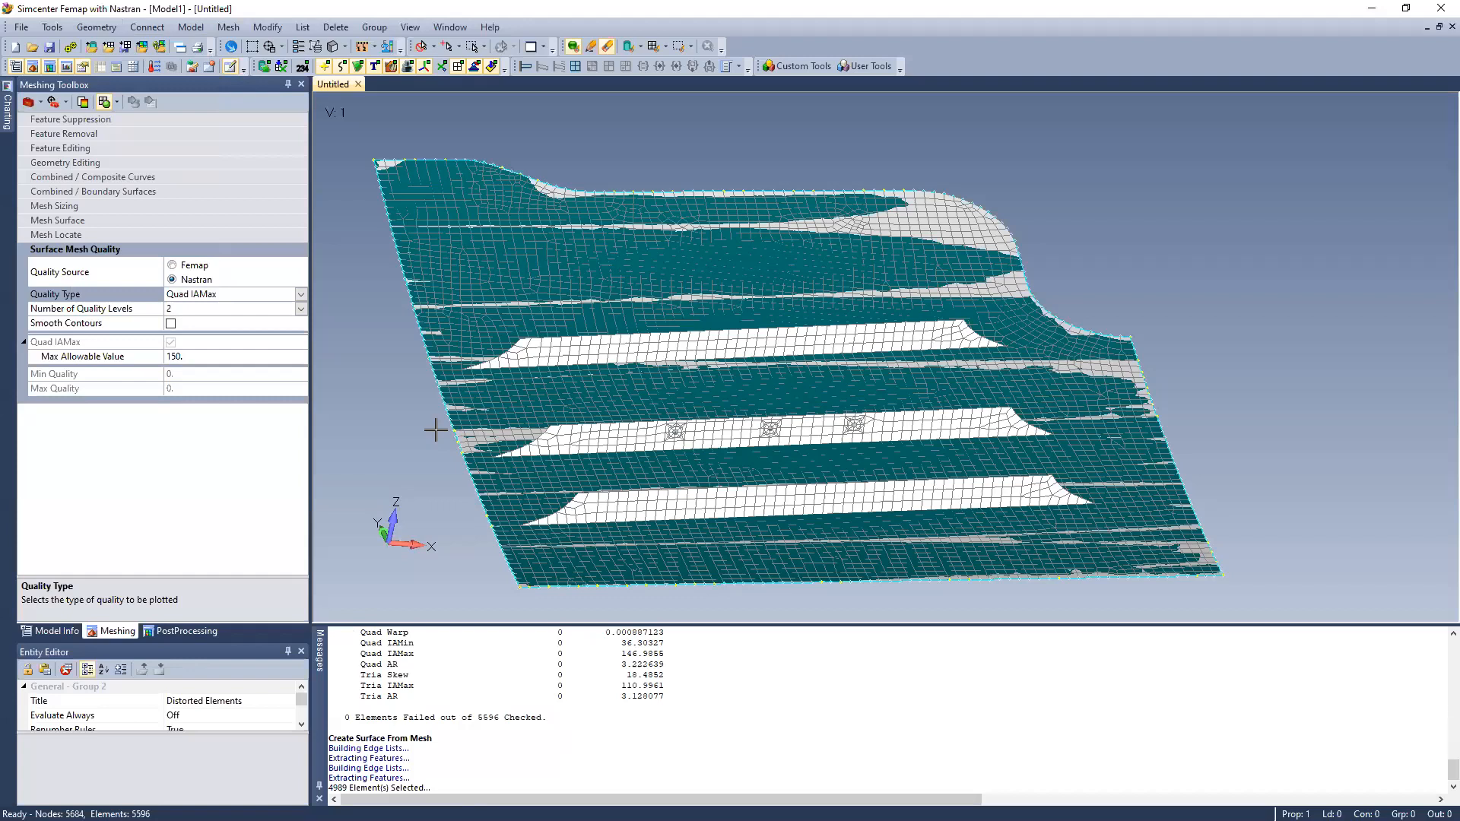